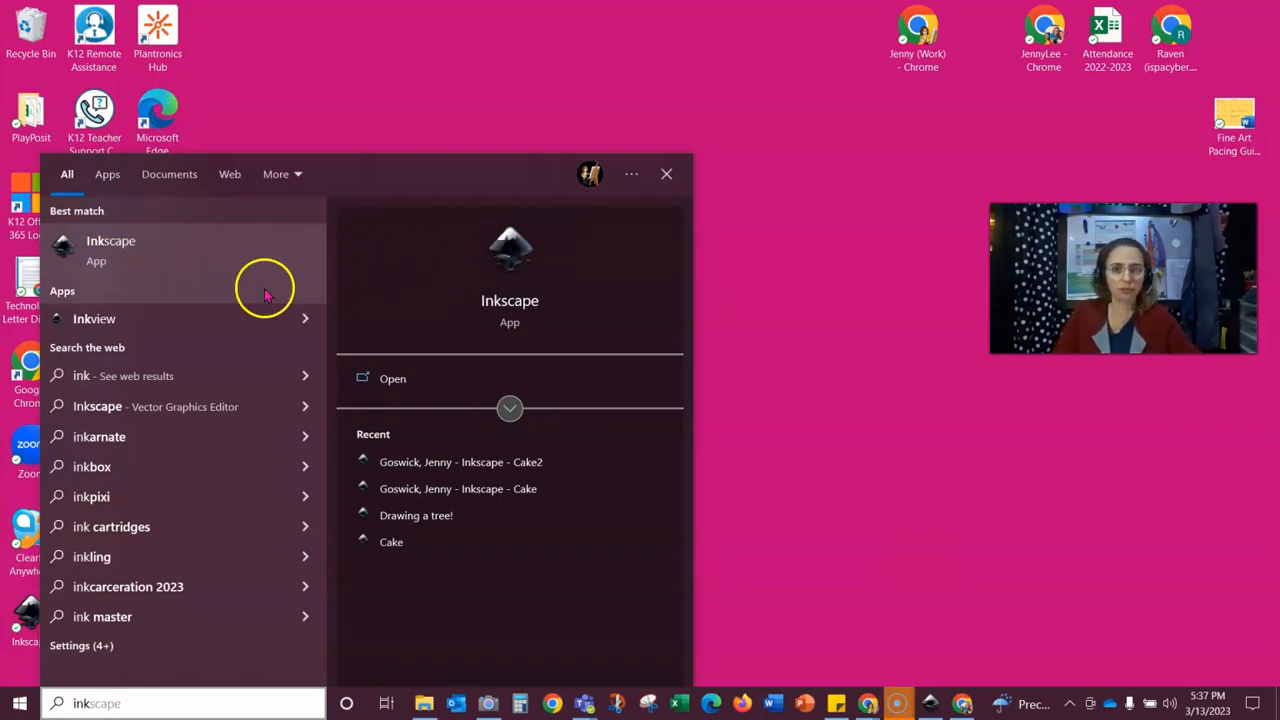
Step: Launch Inkscape and open the saved Cake SVG drawing from the Inkscape - Cake folder
left_click(132, 249)
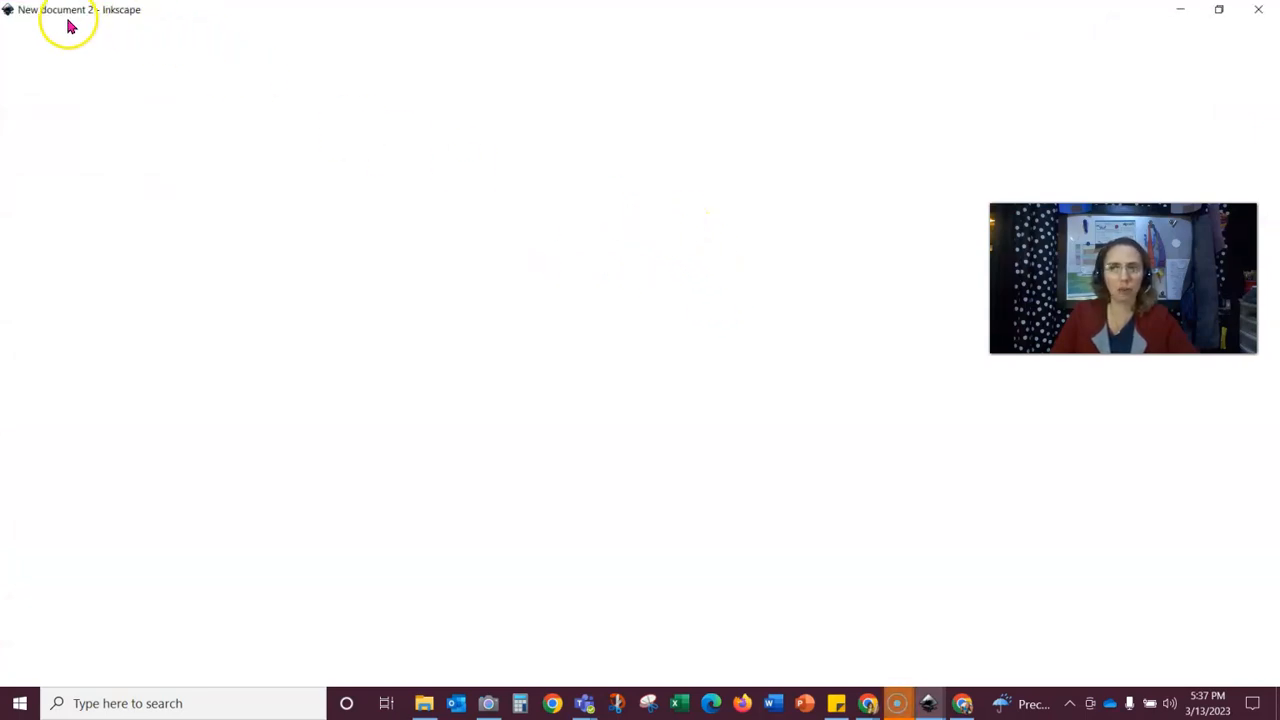
left_click(1258, 14)
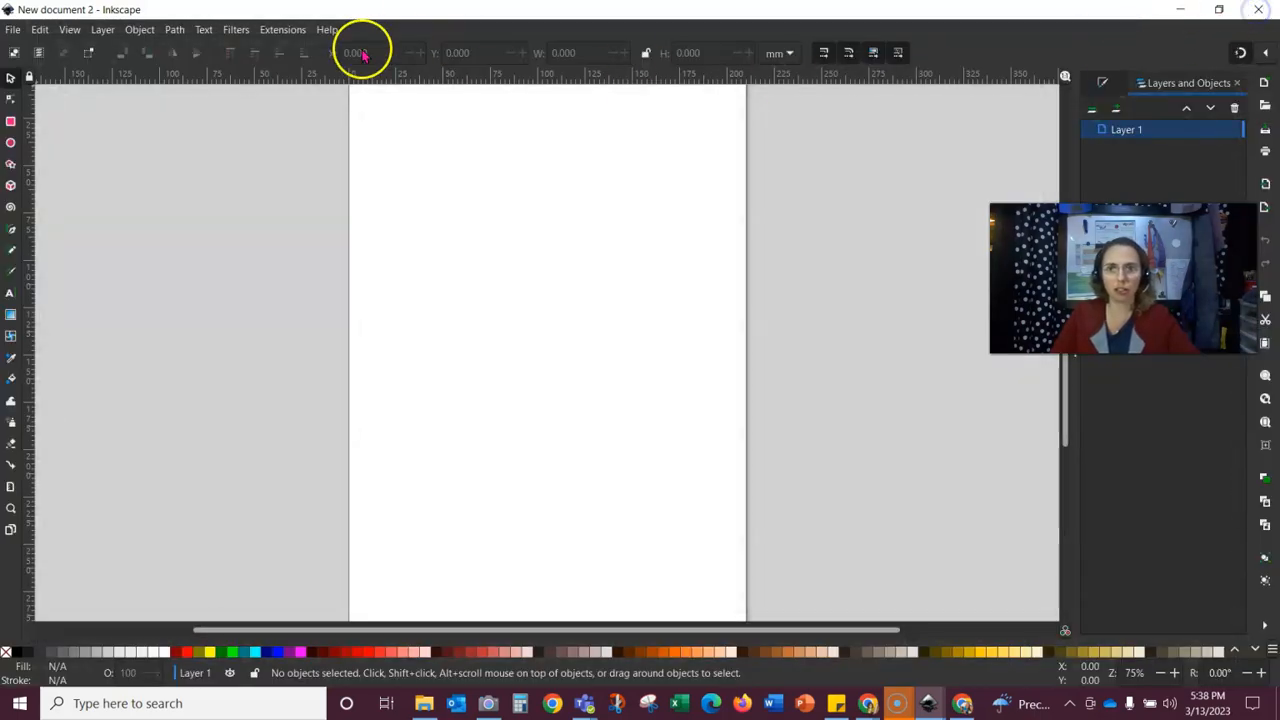
left_click(14, 31)
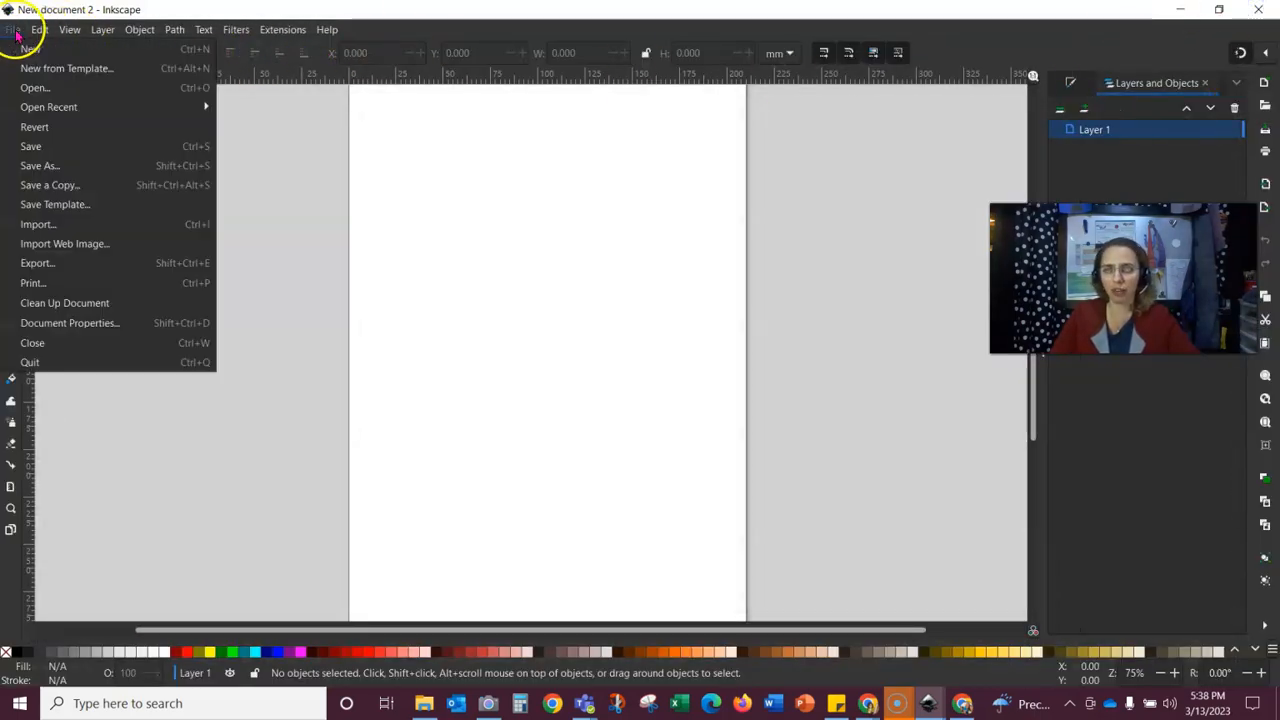
left_click(63, 93)
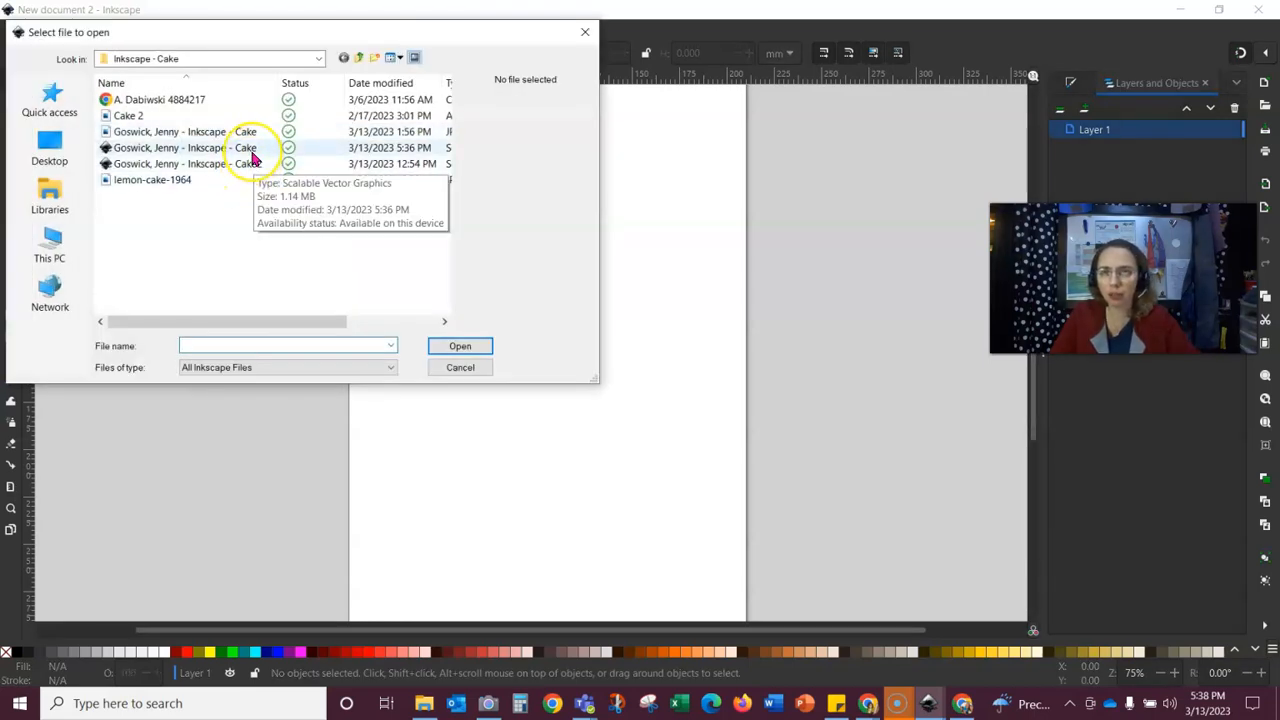
left_click(252, 152)
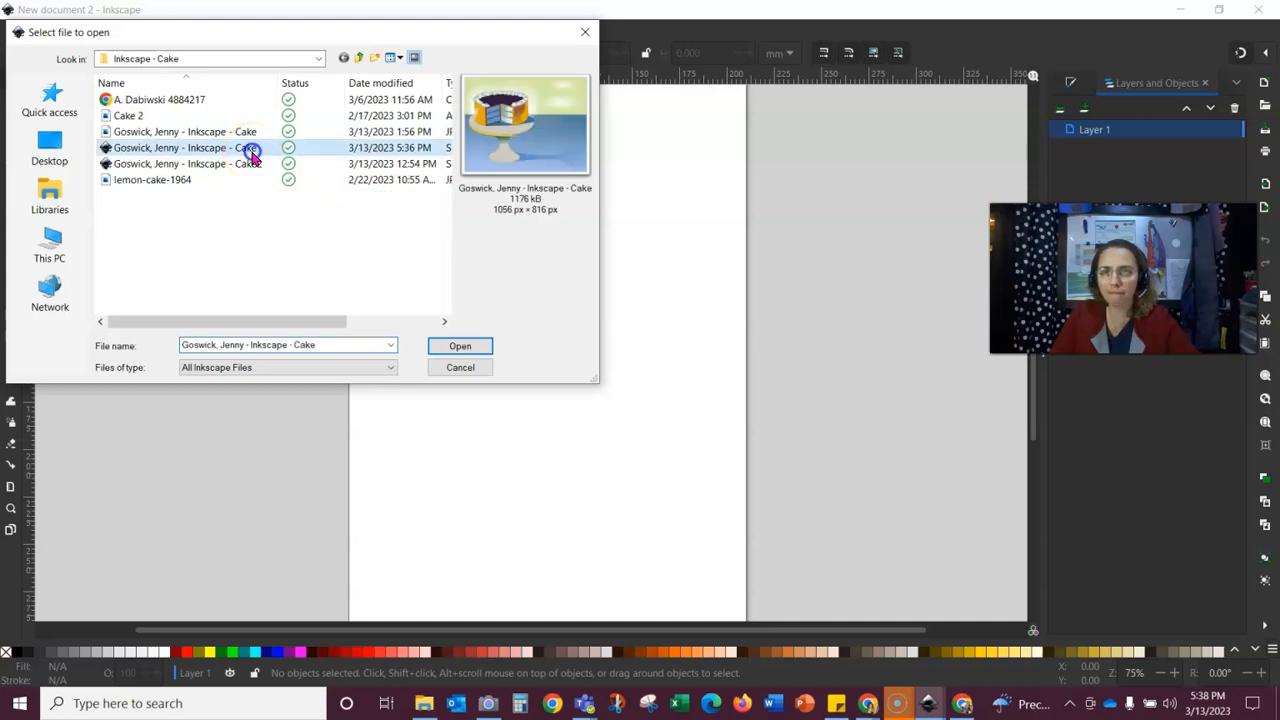
left_click(456, 347)
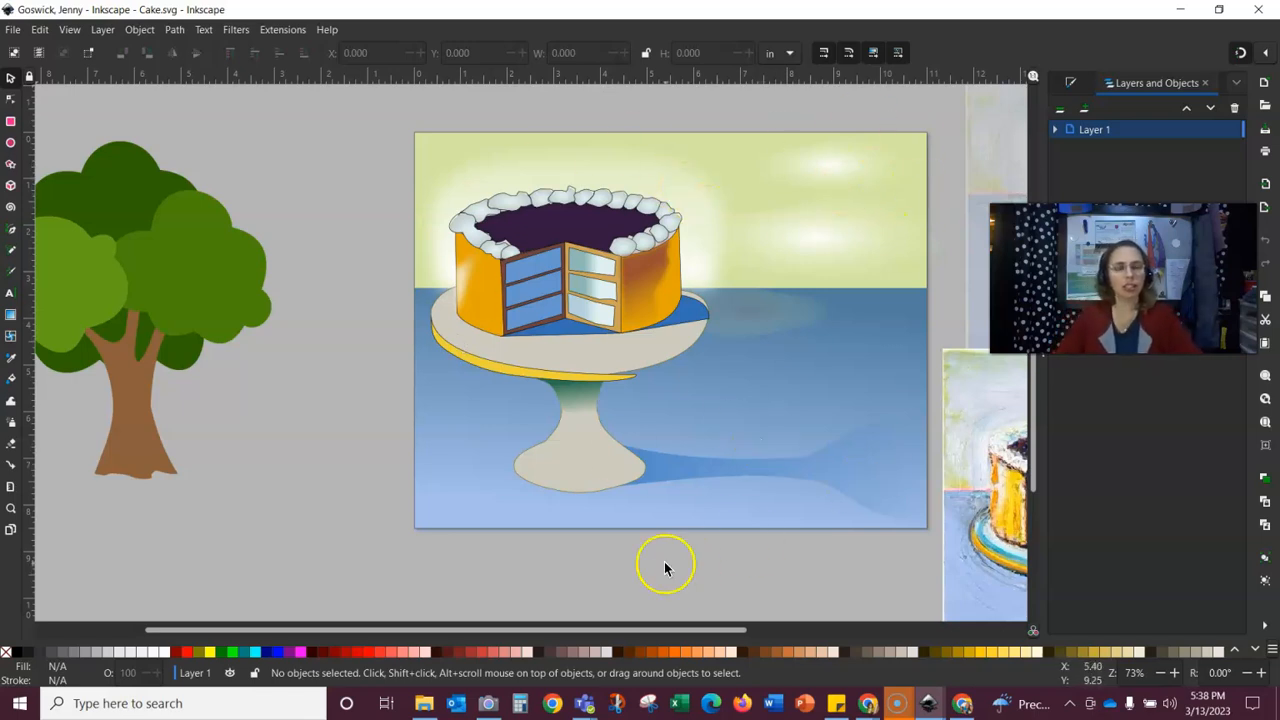
Step: Show the reference painting beside the drawing and select the dark purple top of the drawn cake
left_click_drag(646, 636, 706, 634)
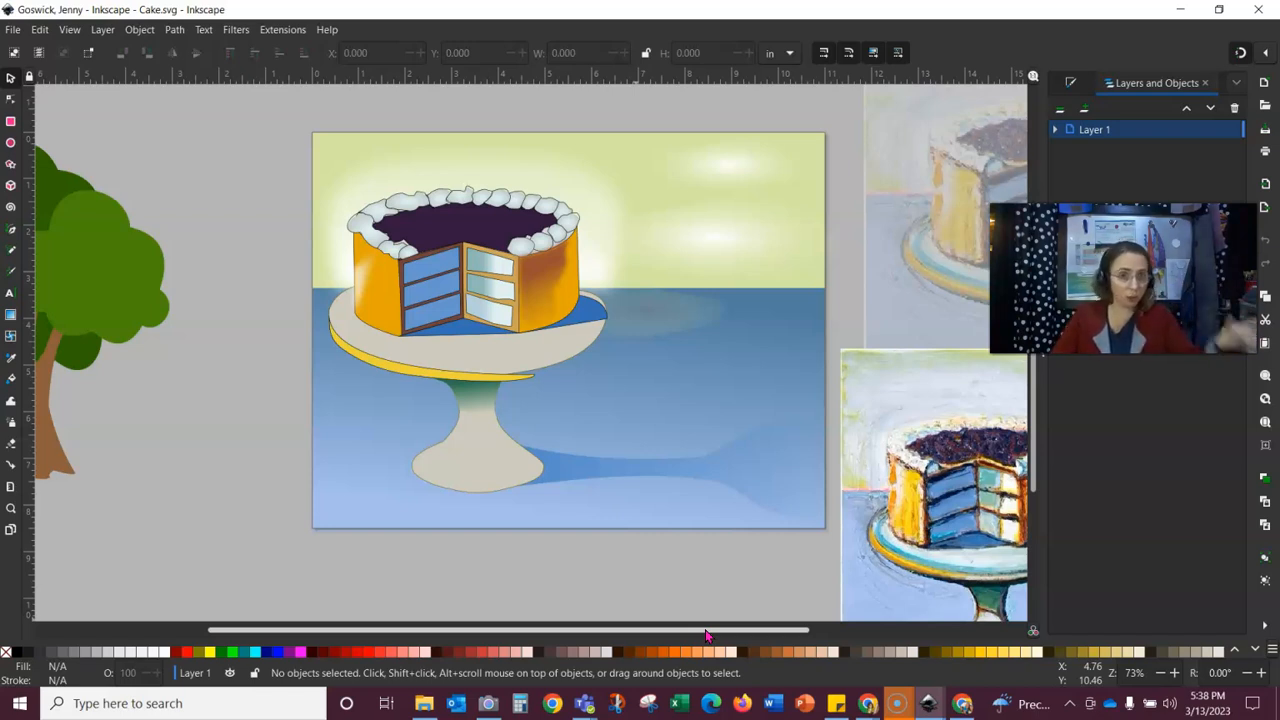
left_click(695, 634)
left_click_drag(697, 641, 843, 634)
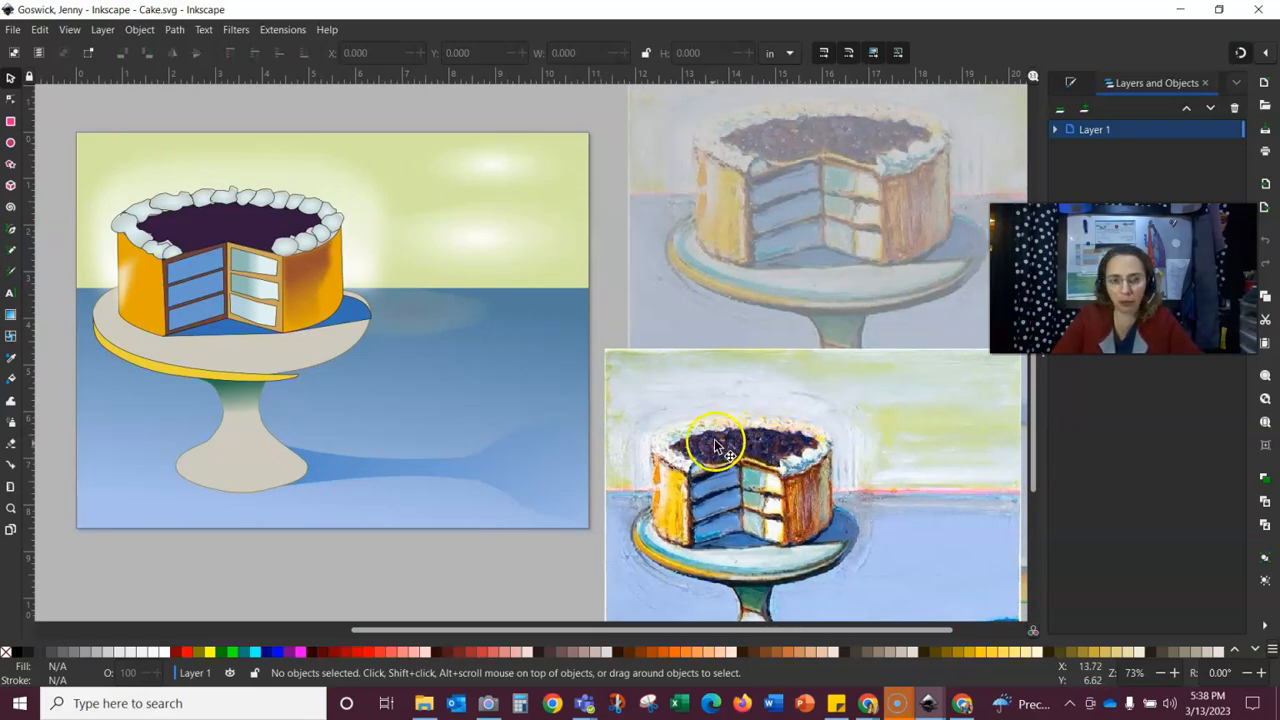
left_click(252, 240)
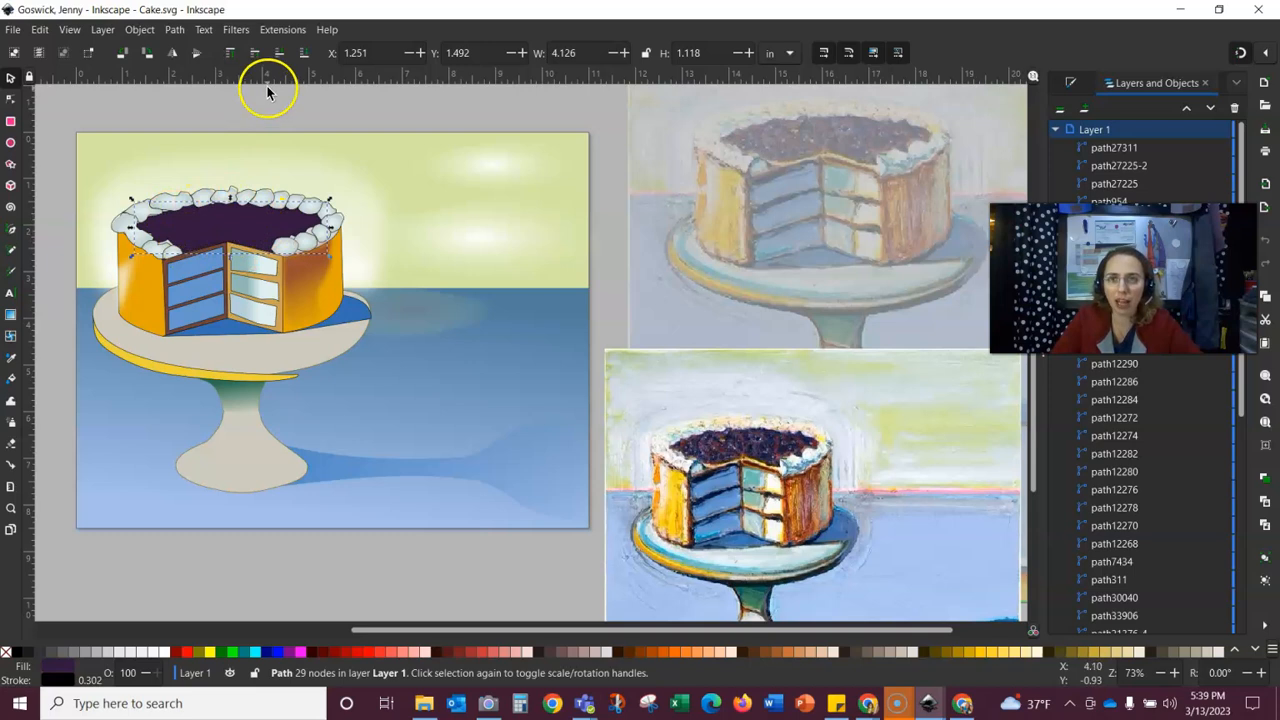
Step: Try the Gouache texture filter on the cake's purple top and undo it
left_click(236, 30)
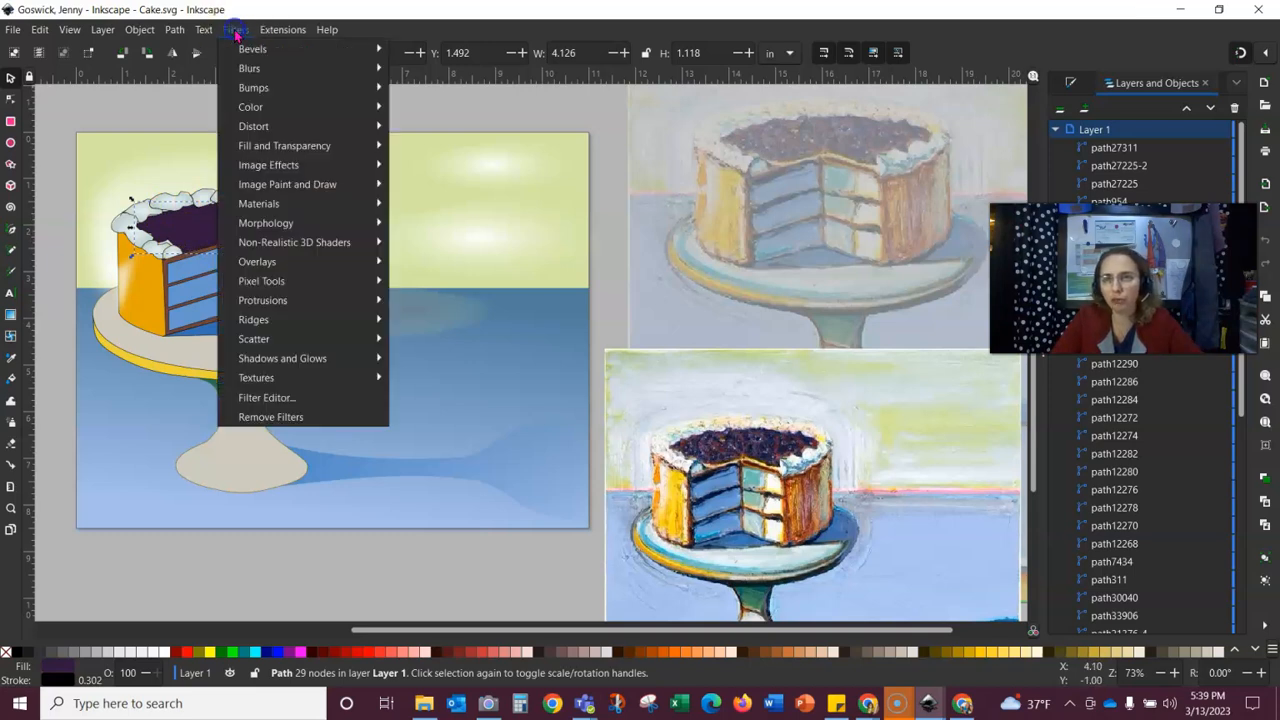
mouse_move(252, 377)
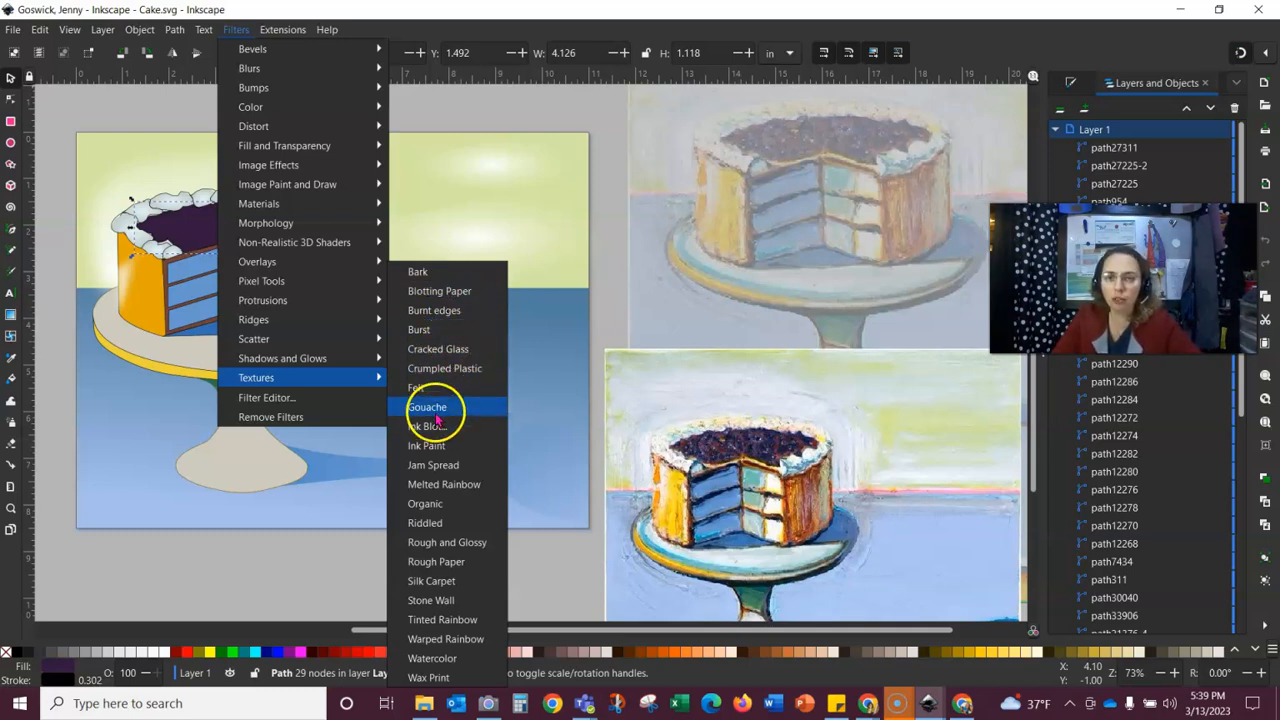
left_click(436, 418)
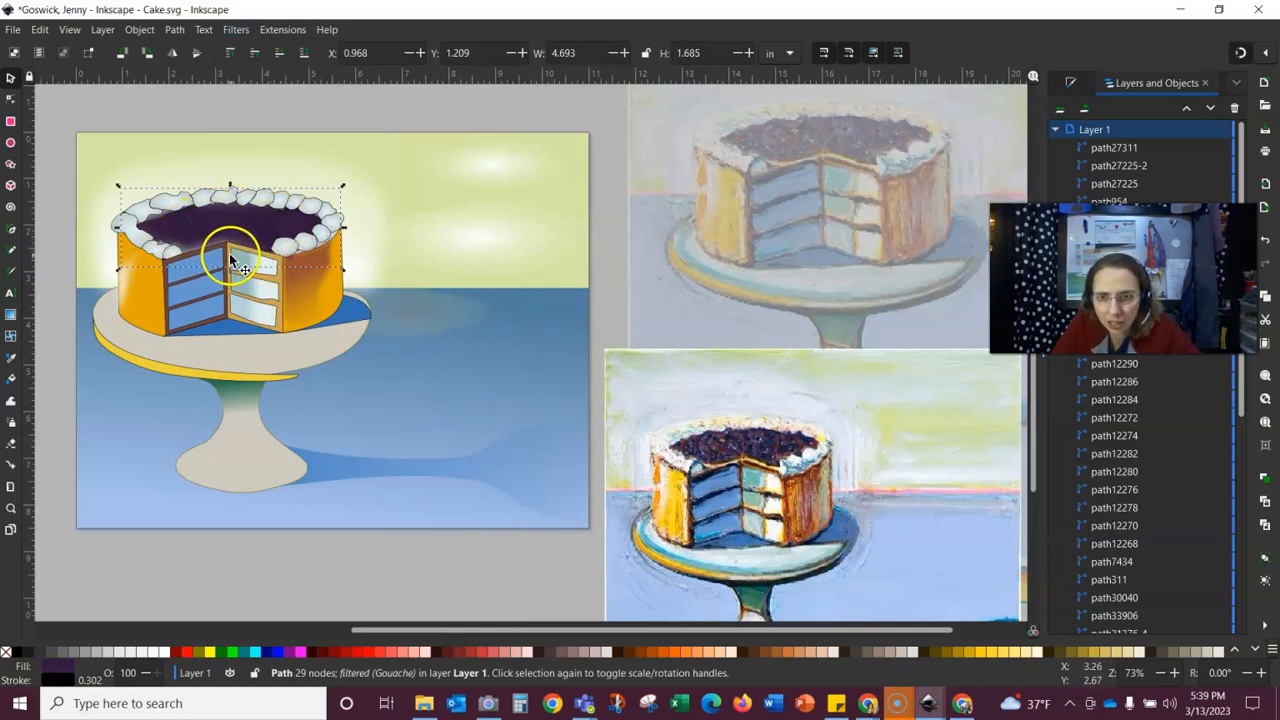
left_click(39, 30)
left_click(63, 45)
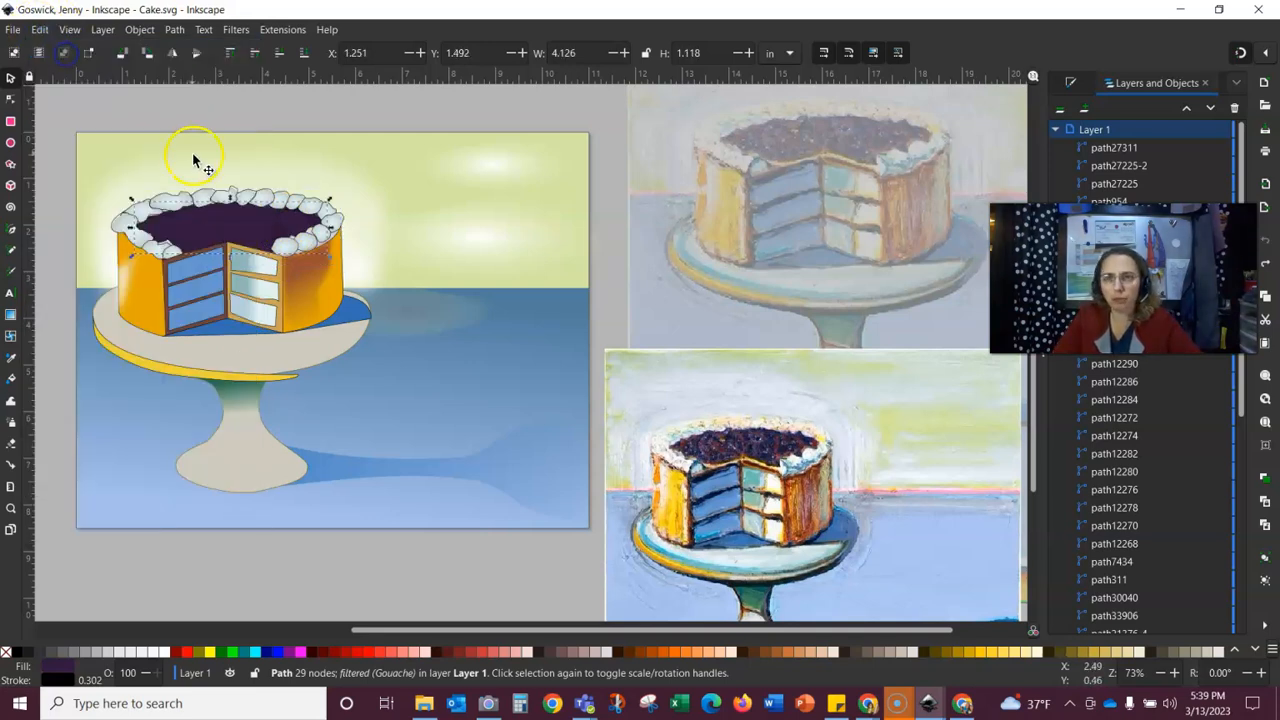
Step: Try the Silk Carpet texture filter on the cake's purple top and undo it
left_click(236, 29)
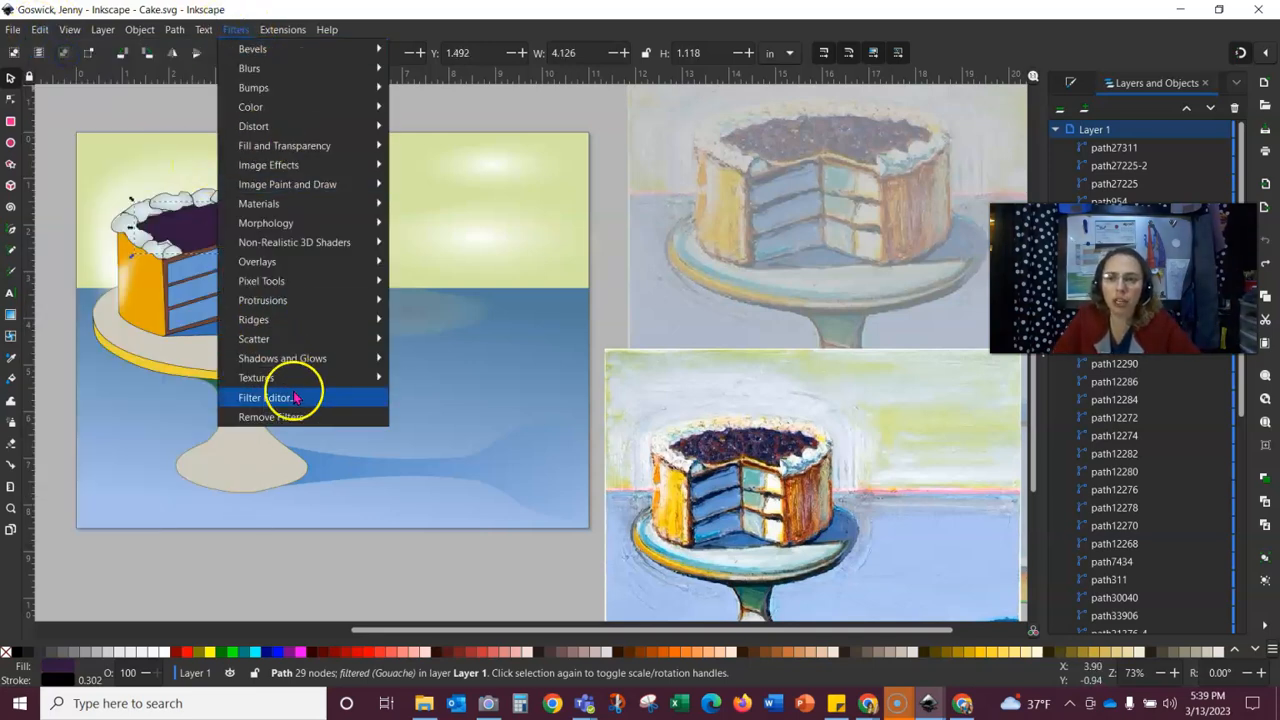
mouse_move(293, 387)
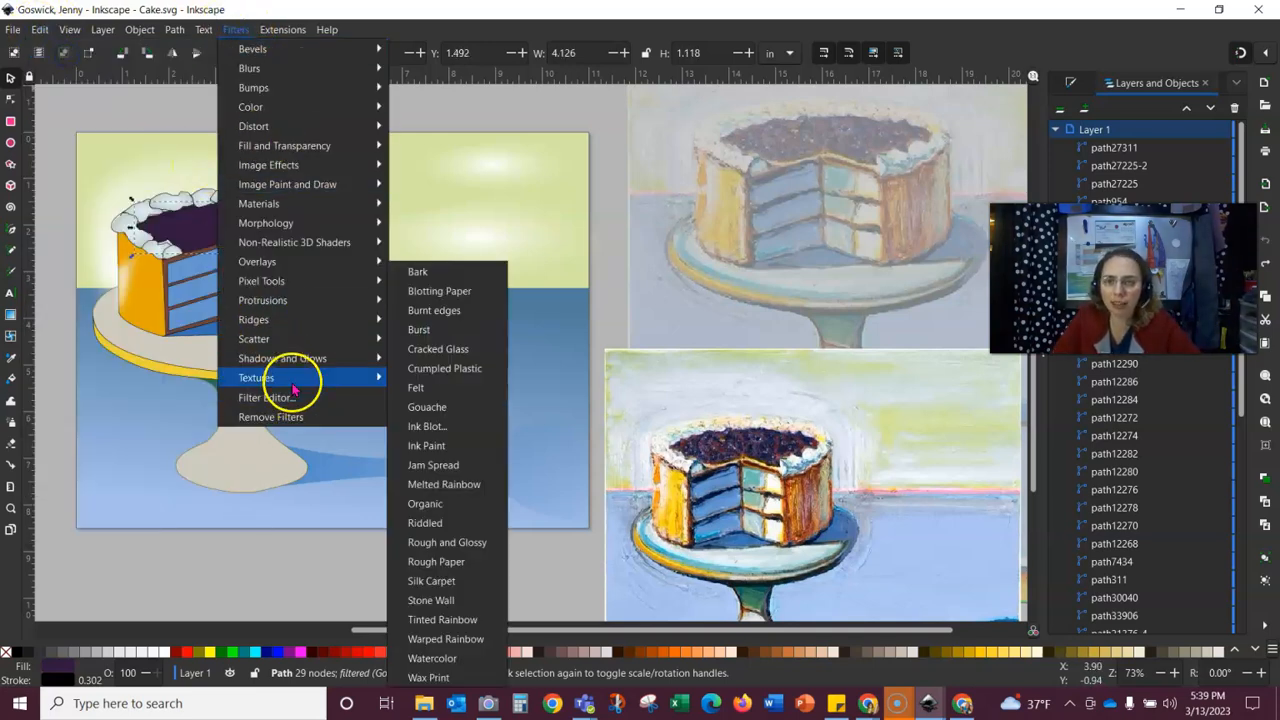
left_click(430, 581)
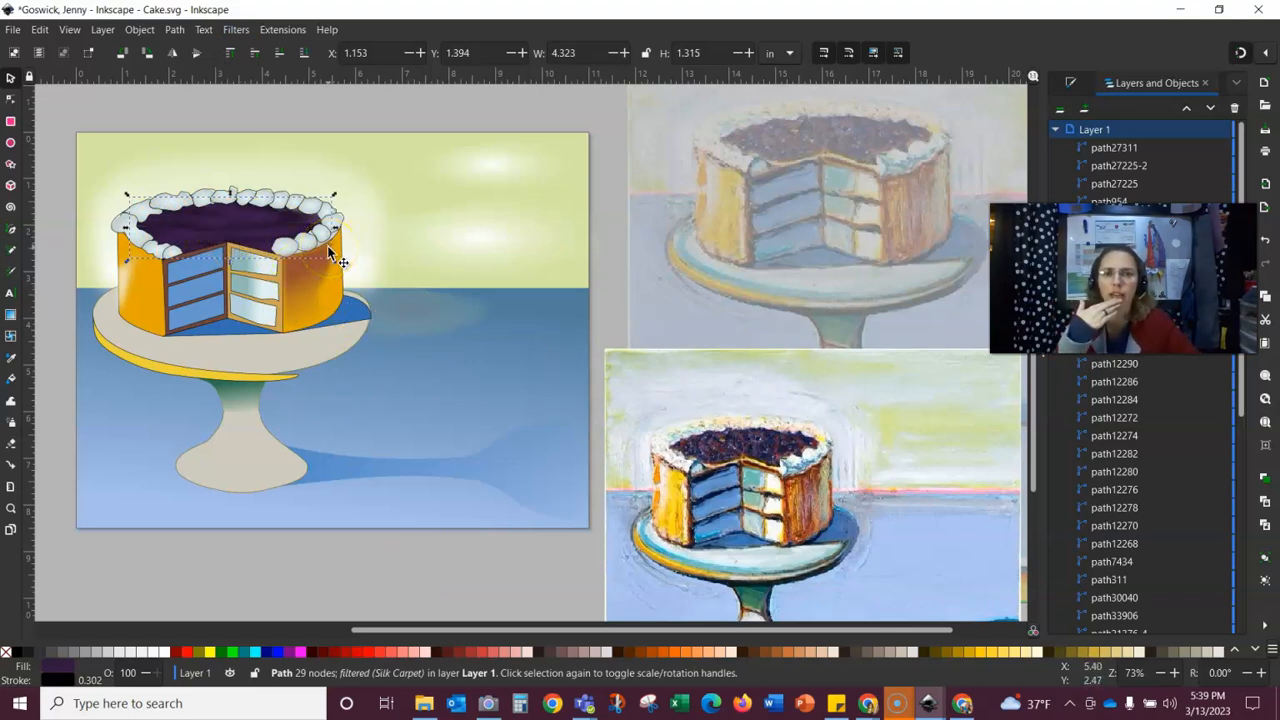
left_click(40, 29)
left_click(40, 29)
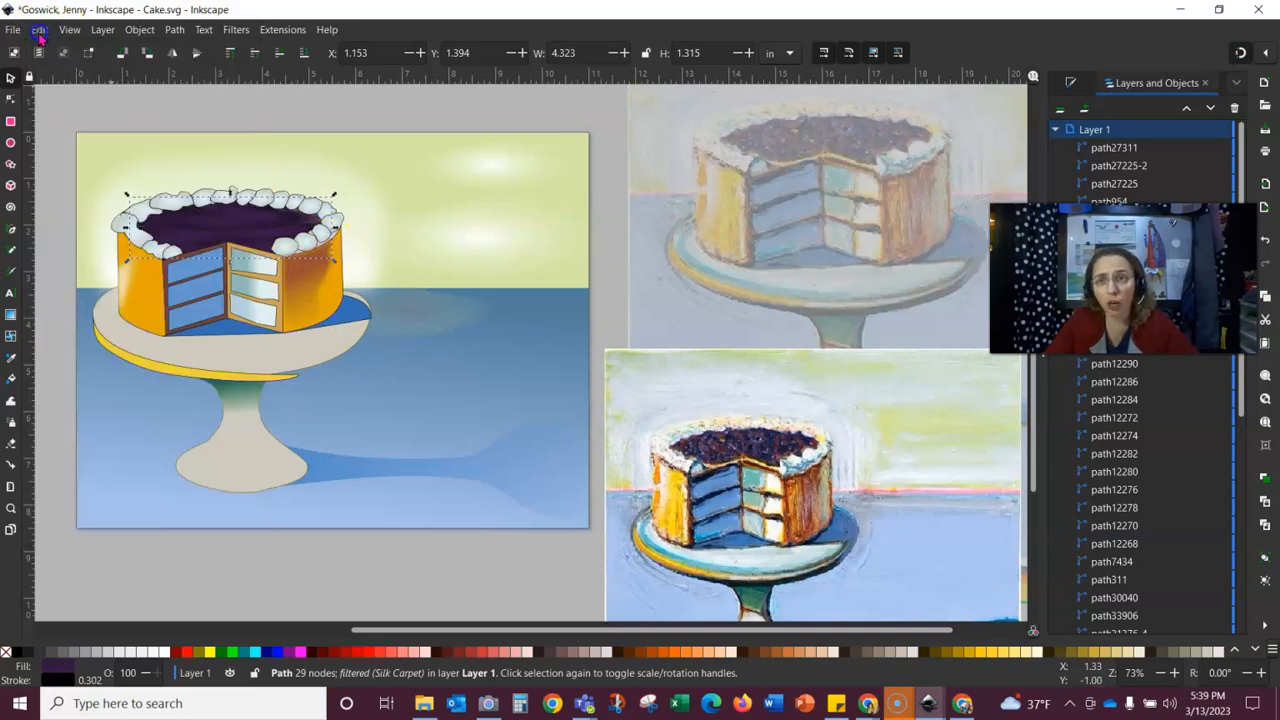
key("ctrl+s")
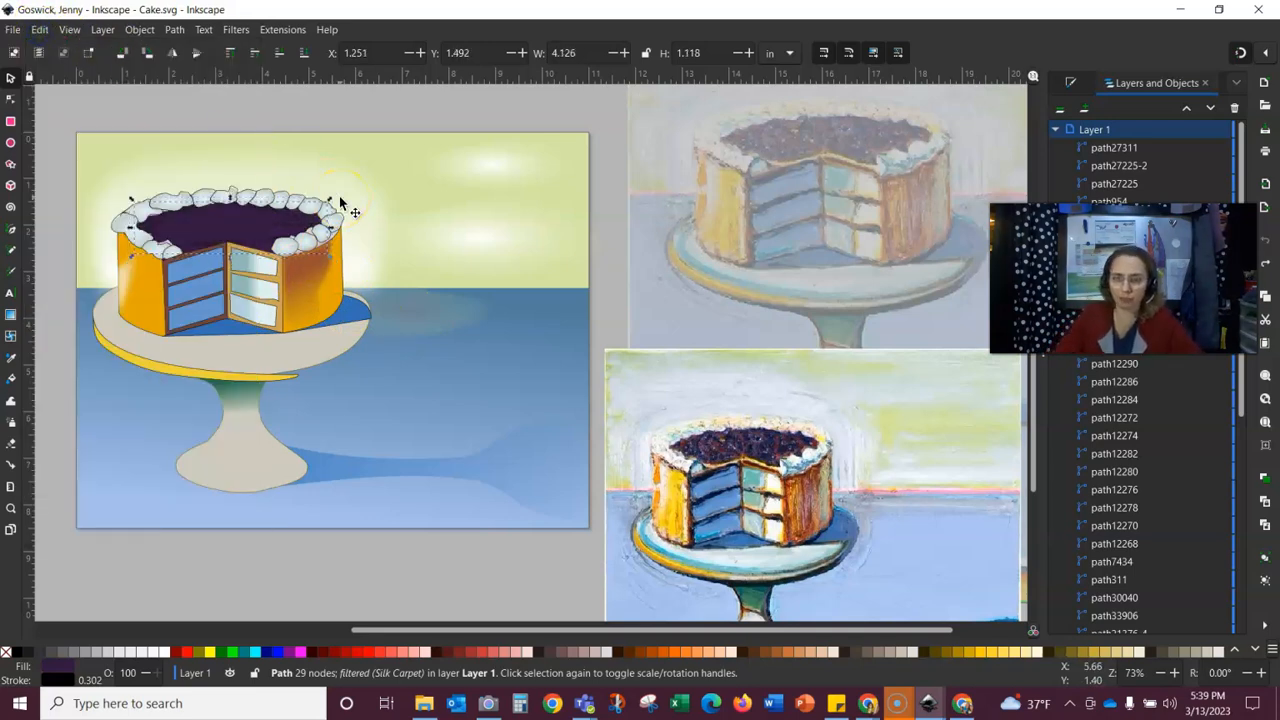
Step: Apply the Cracked Glass texture filter to the cake's purple top
left_click(240, 30)
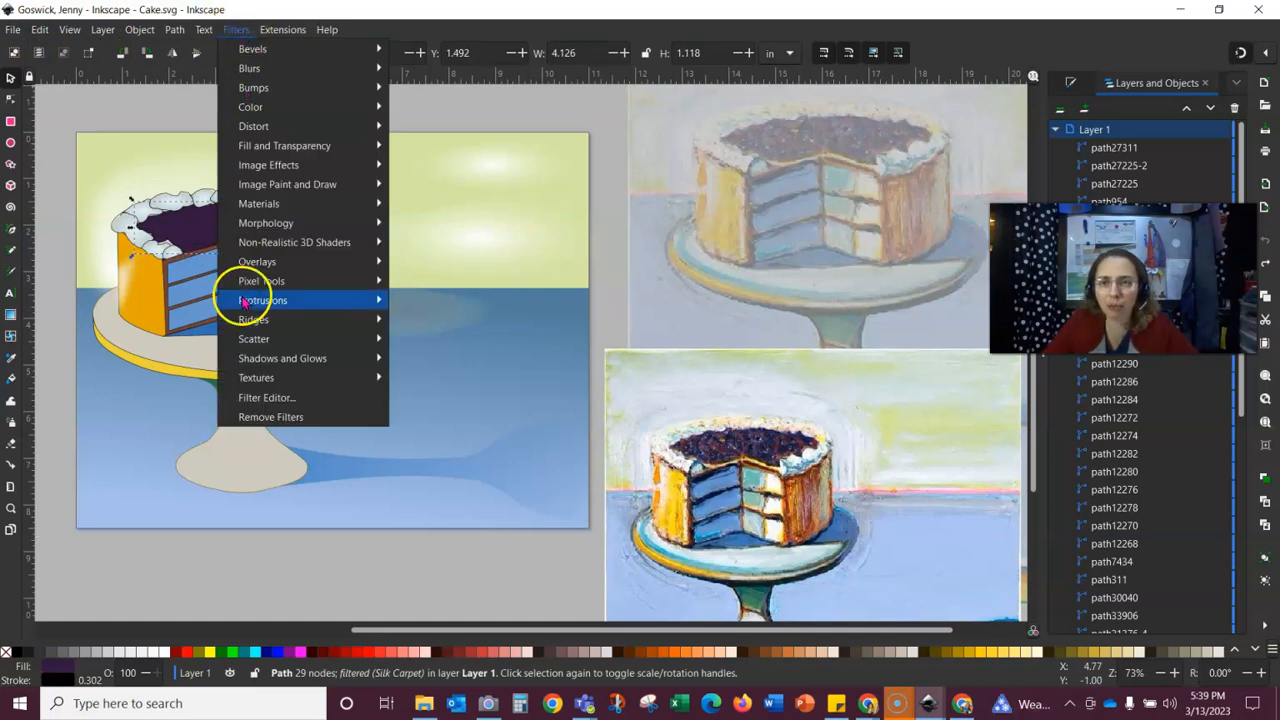
mouse_move(267, 386)
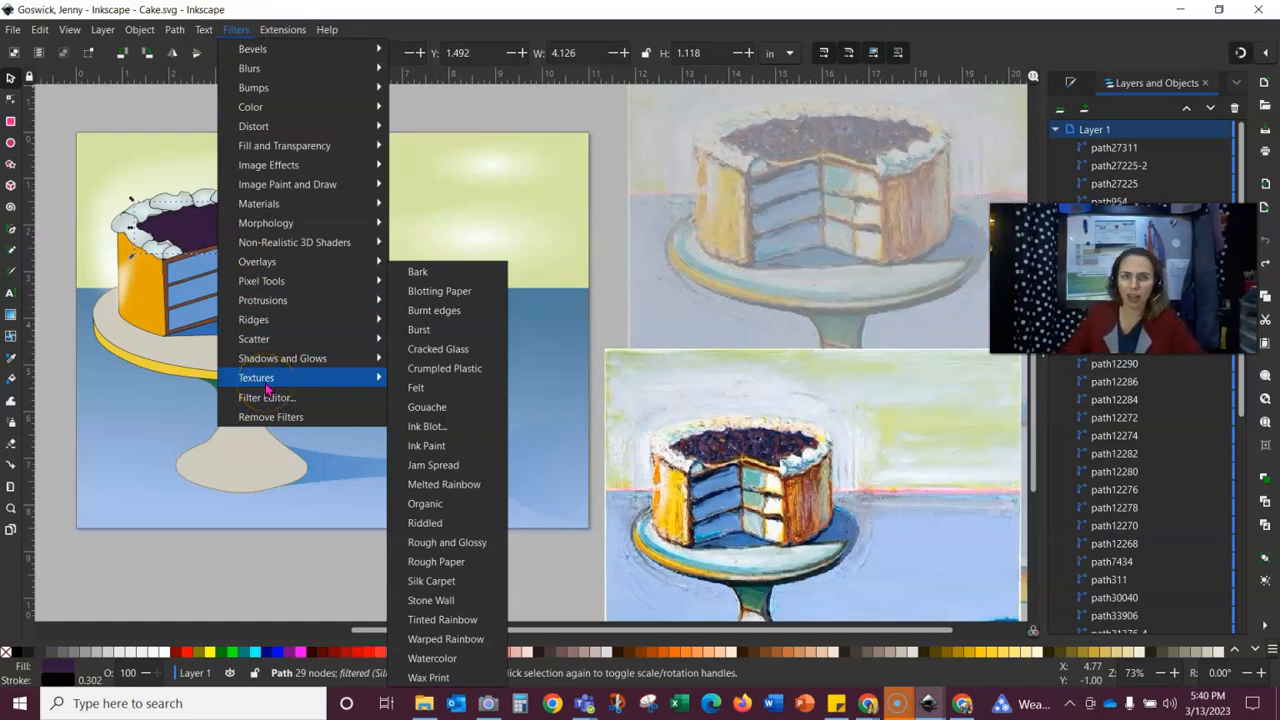
left_click(445, 352)
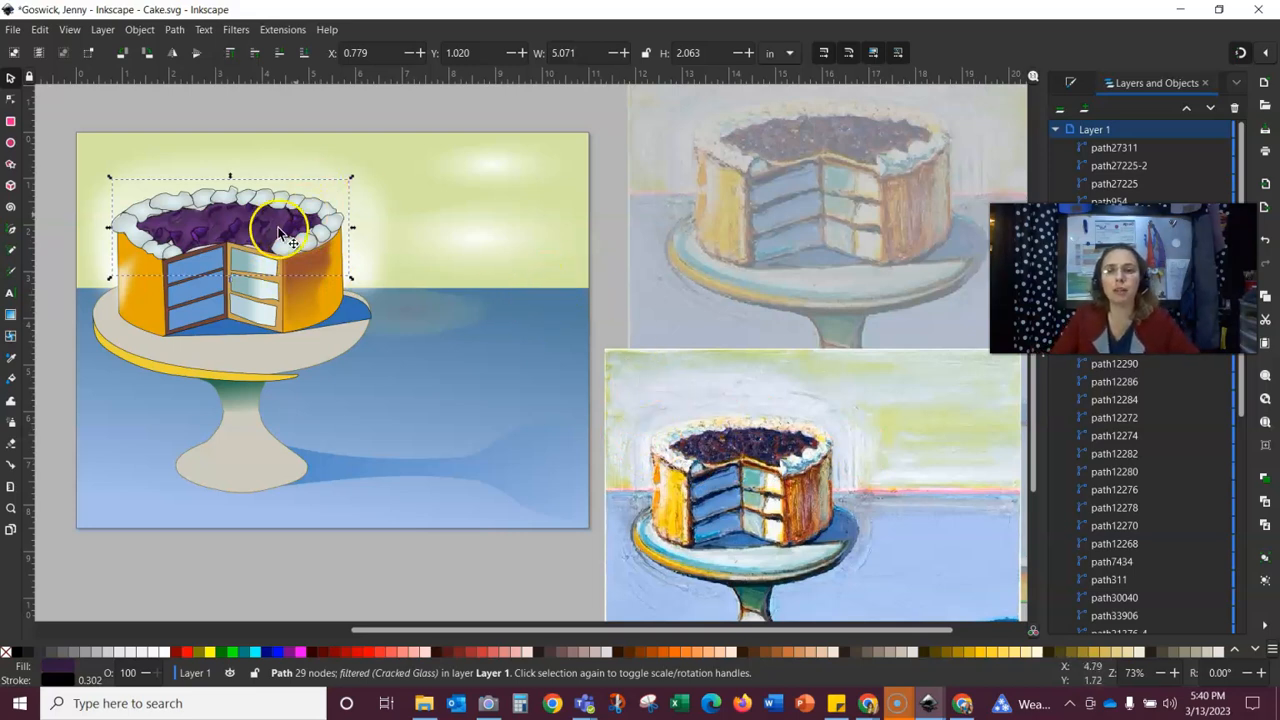
Step: Open the Filter Editor on the cake top's Cracked Glass filter
left_click(236, 30)
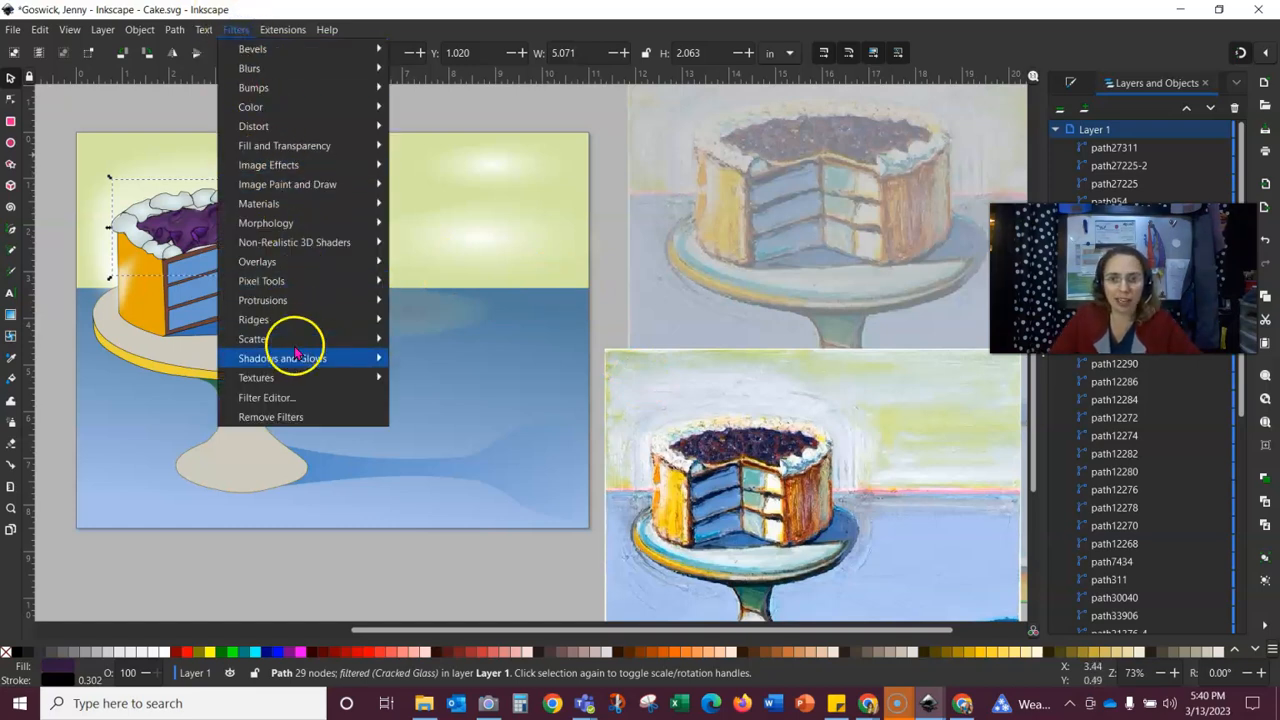
left_click(268, 401)
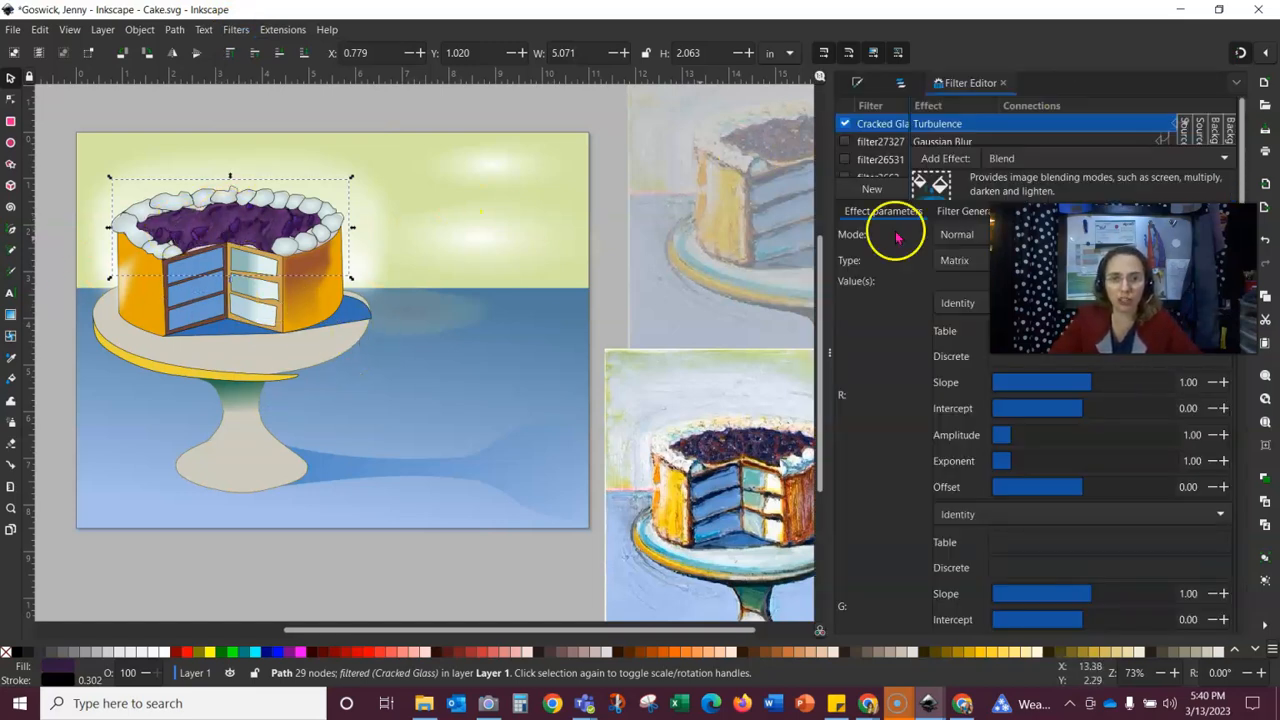
left_click(897, 703)
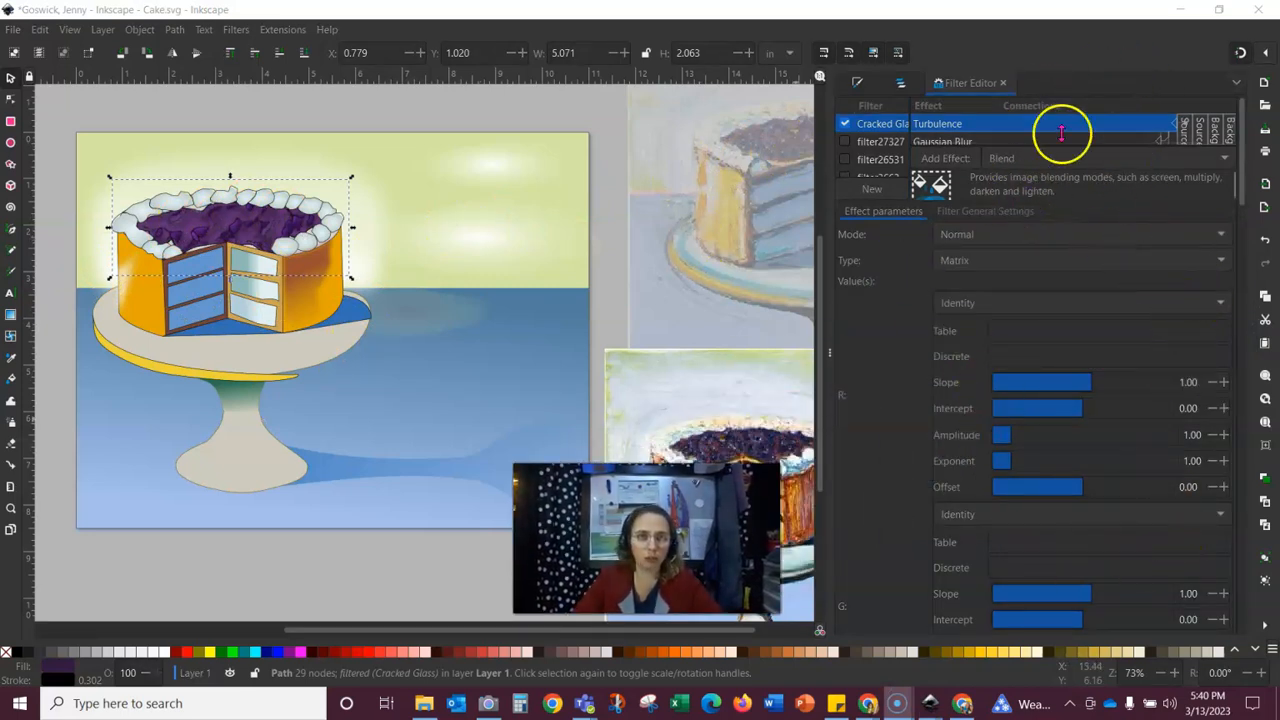
scroll(1003, 135, "down", 3)
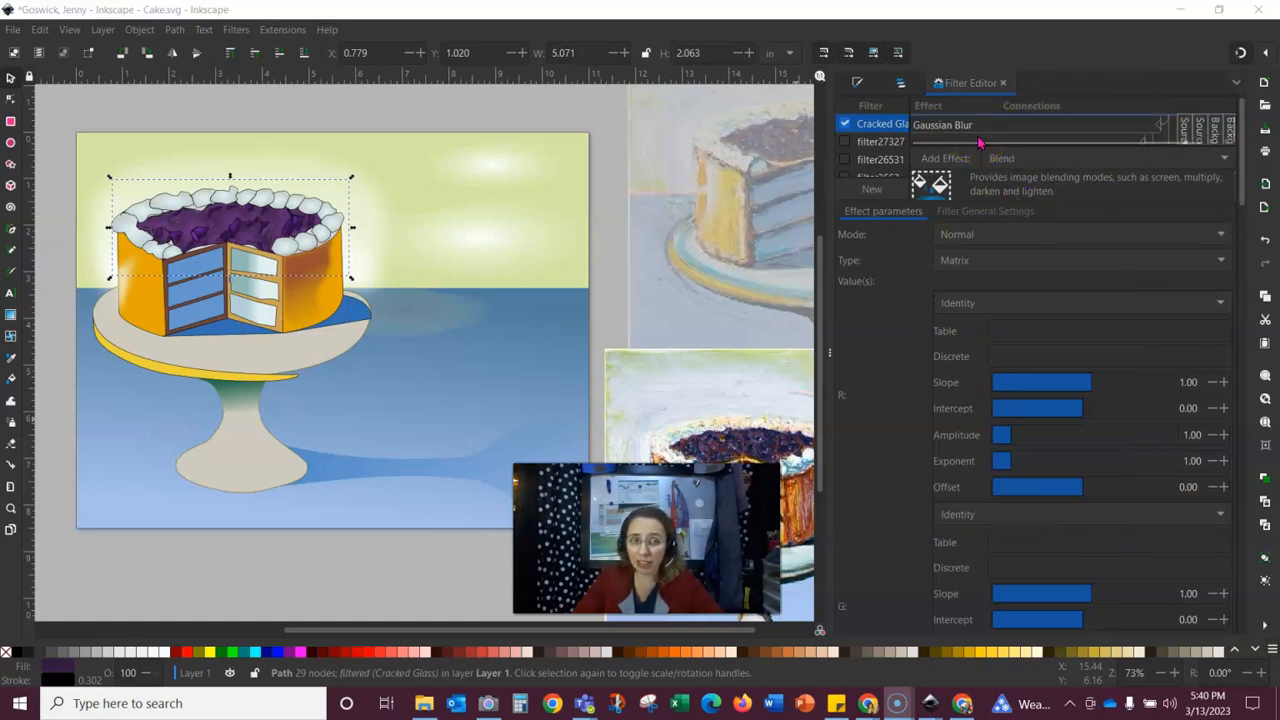
Step: Set the standard deviation of the Cracked Glass filter's first Gaussian Blur effect to 14.38
left_click(972, 132)
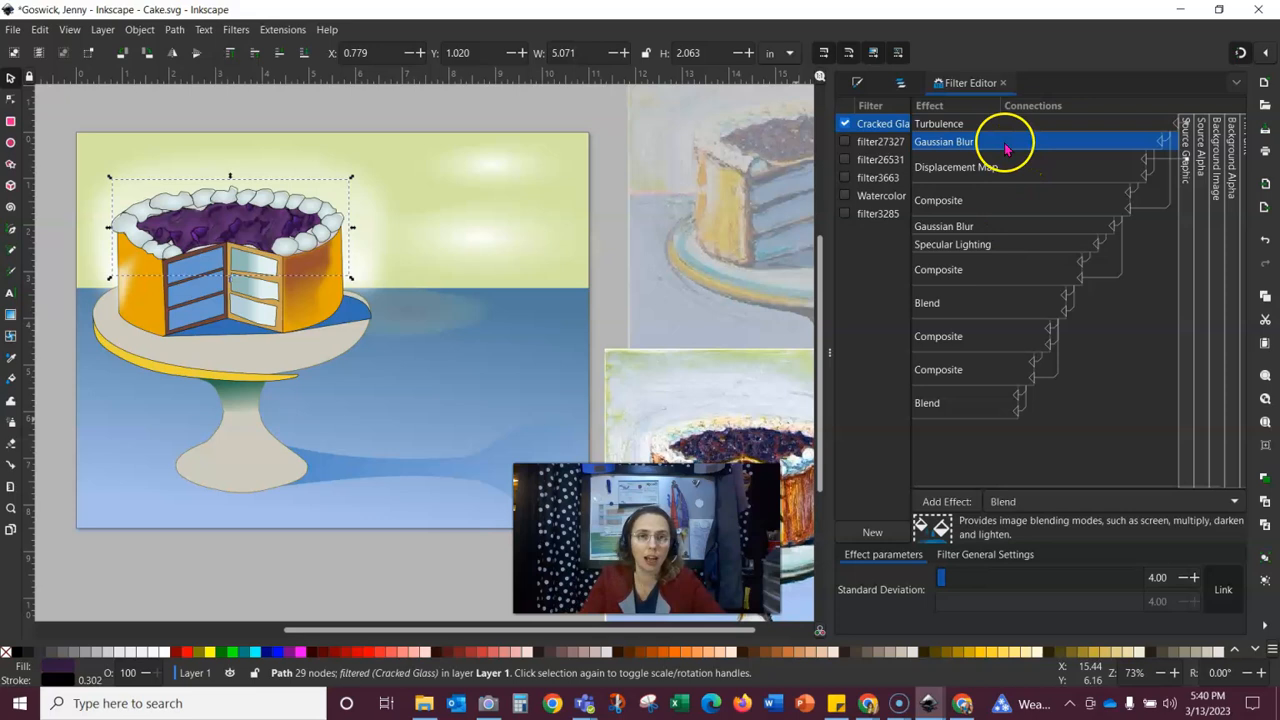
left_click(955, 146)
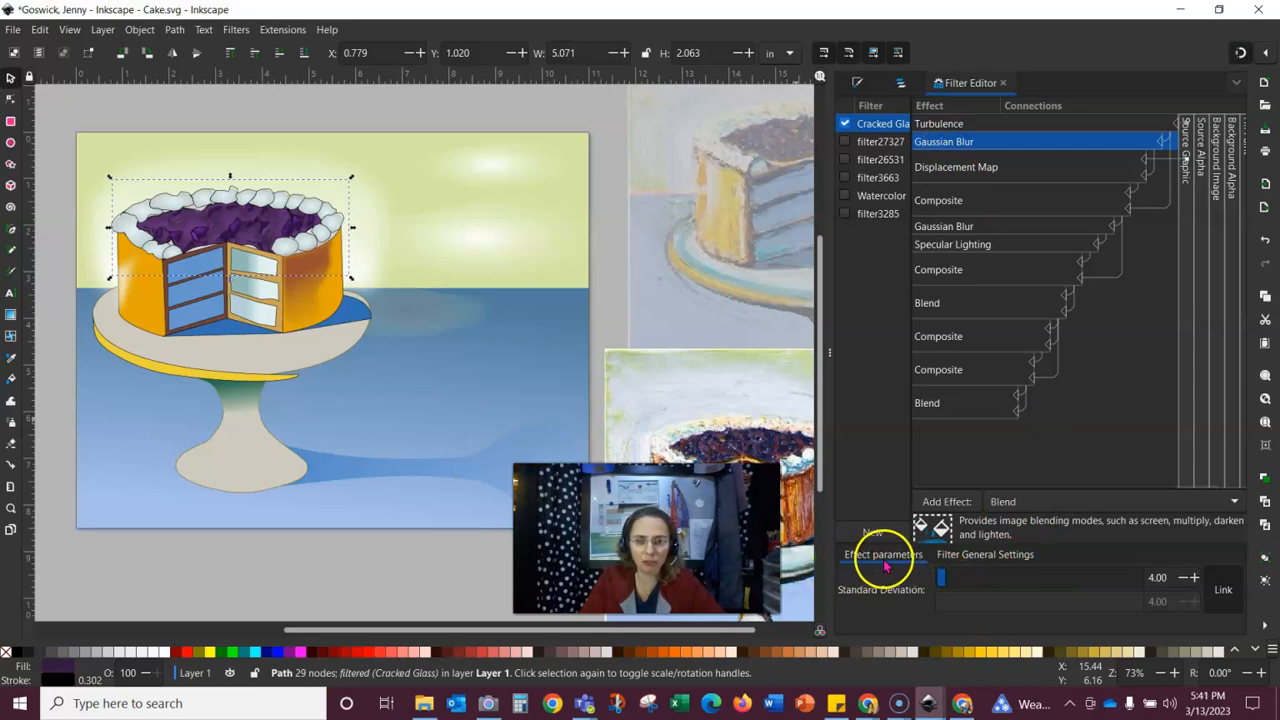
left_click(941, 580)
mouse_move(941, 580)
left_mouse_down()
mouse_move(973, 580)
mouse_move(944, 583)
left_mouse_up()
mouse_move(966, 585)
left_mouse_down()
mouse_move(910, 578)
mouse_move(963, 581)
left_mouse_up()
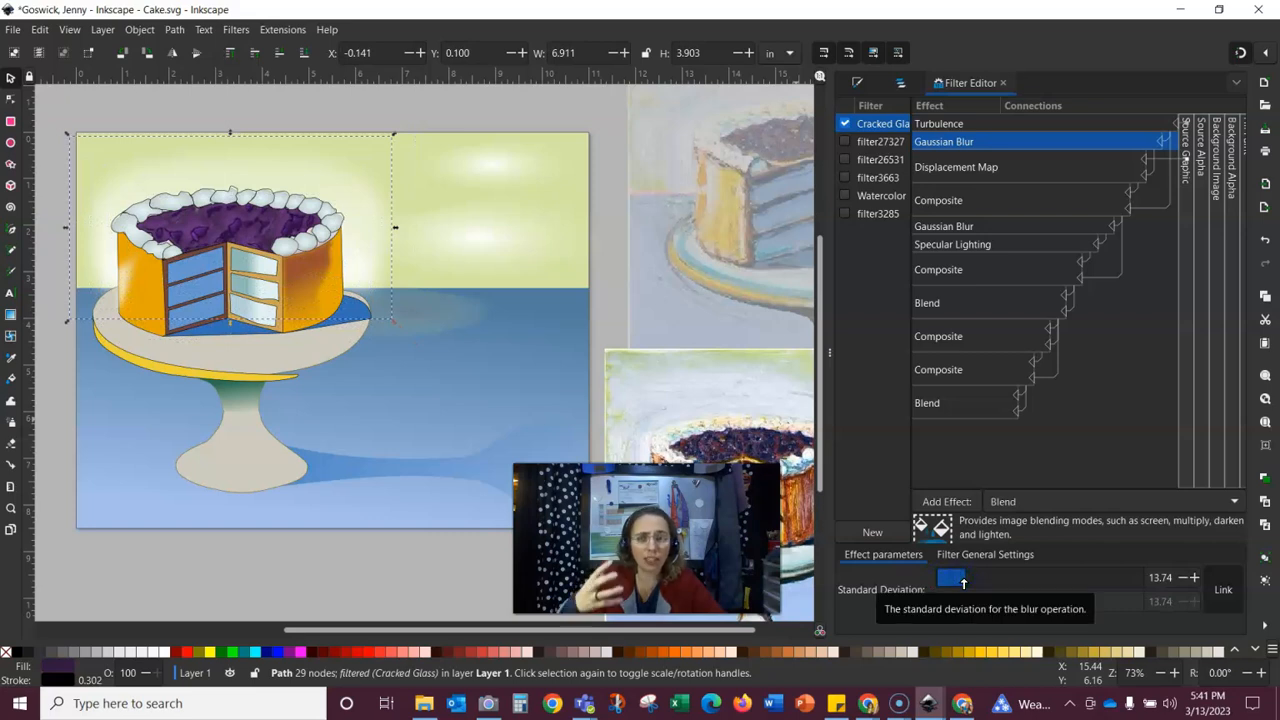
mouse_move(943, 580)
left_mouse_down()
mouse_move(927, 588)
mouse_move(964, 586)
left_mouse_up()
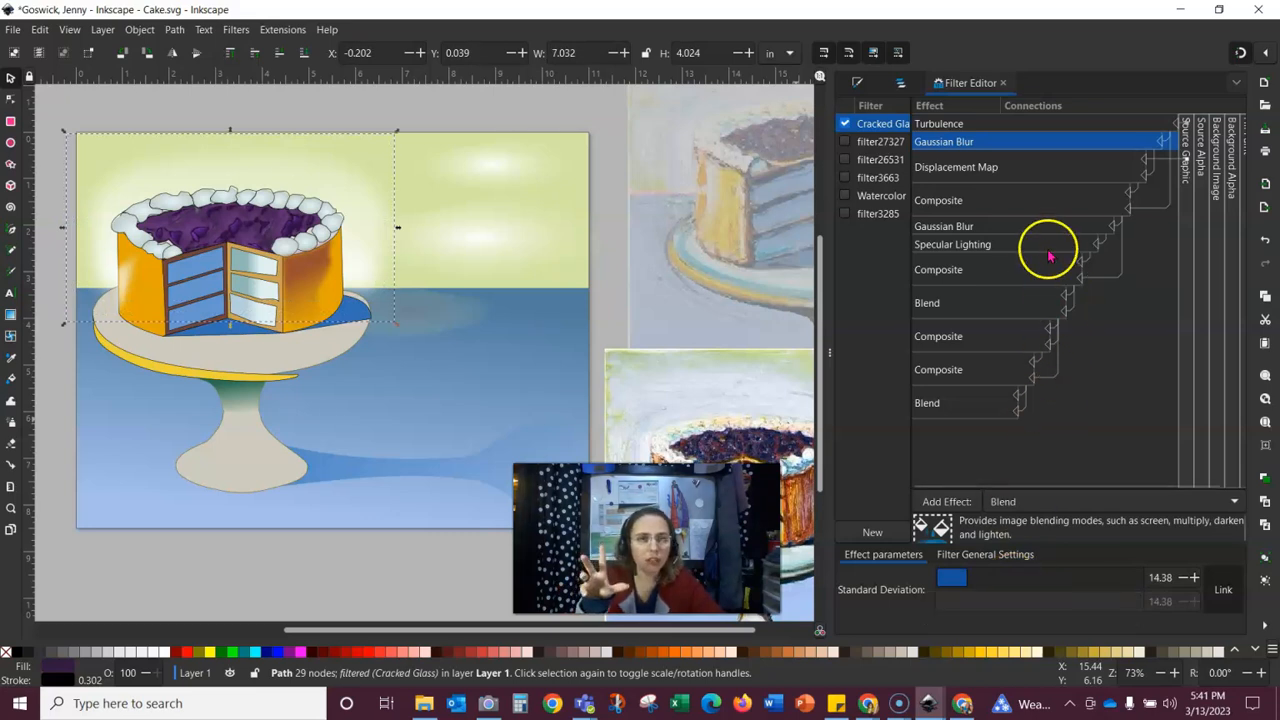
Step: Set the base frequency of the Cracked Glass filter's Turbulence effect to 0.30
left_click(955, 124)
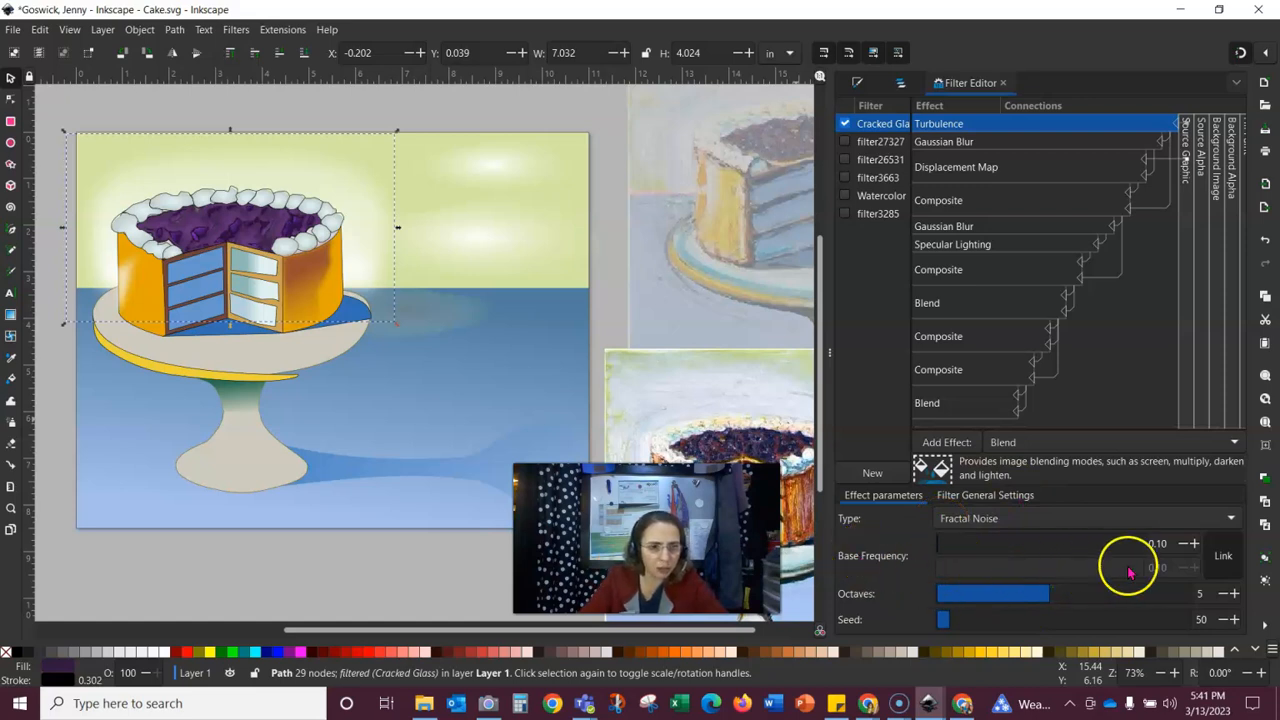
left_click(1193, 543)
left_click(1193, 543)
left_click(1193, 543)
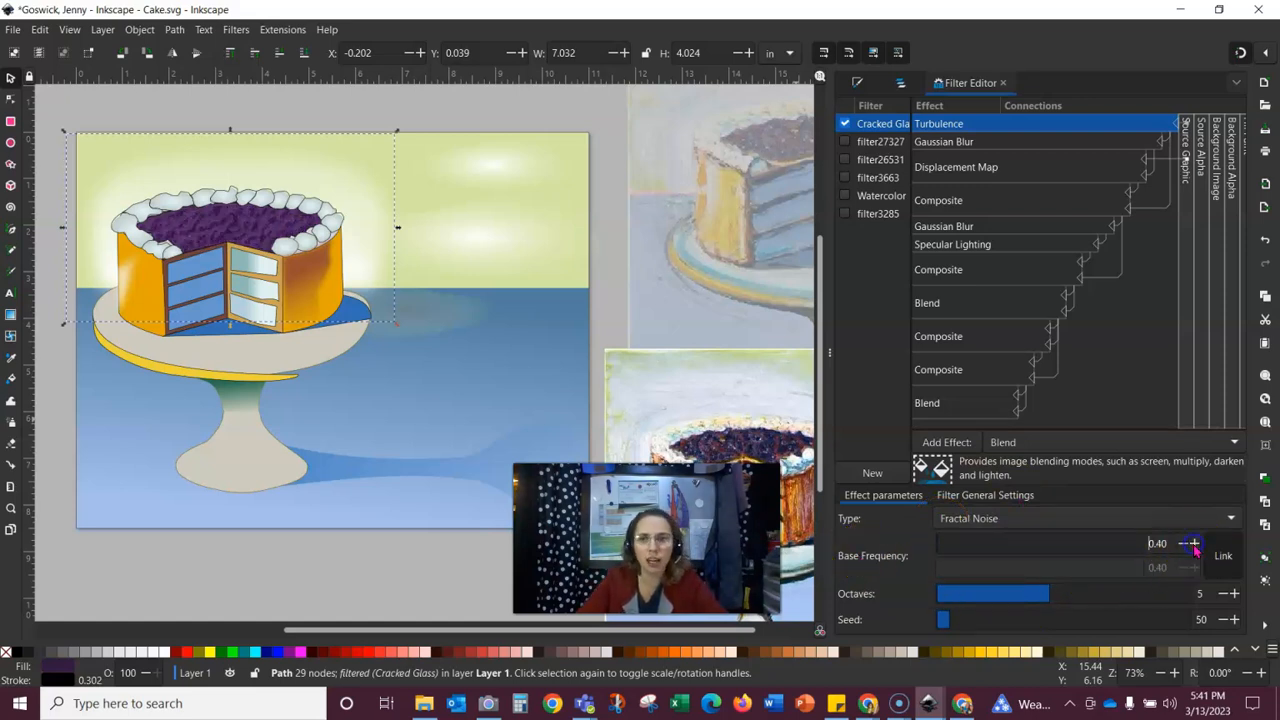
left_click(1181, 543)
left_click(1181, 543)
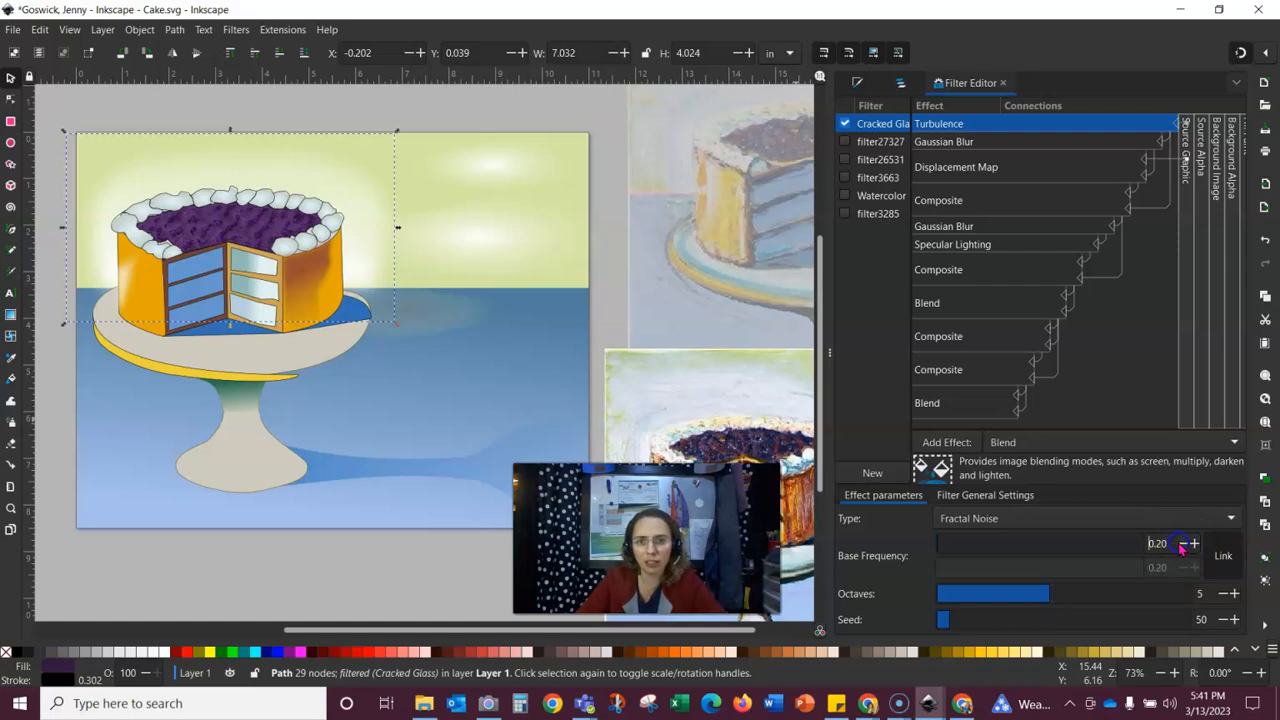
left_click(1193, 543)
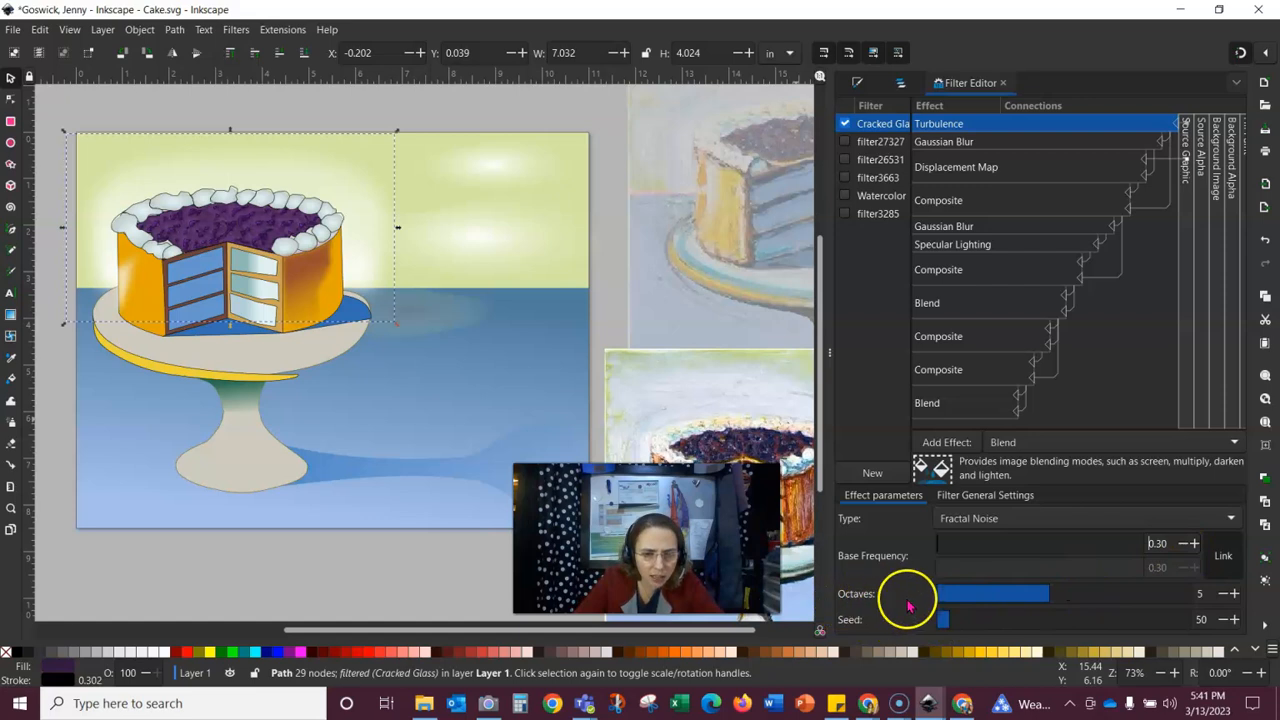
Step: Set the seed of the Turbulence effect to 52
left_click(1235, 594)
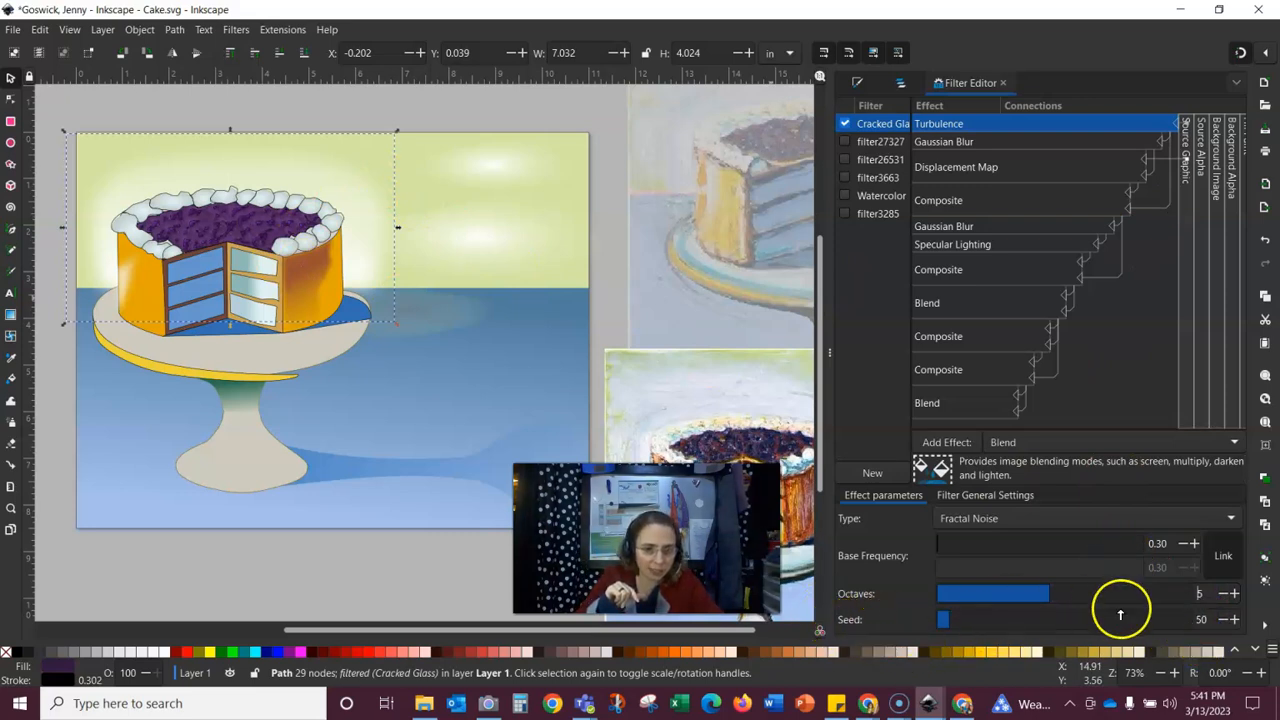
left_click(1234, 619)
left_click(1236, 621)
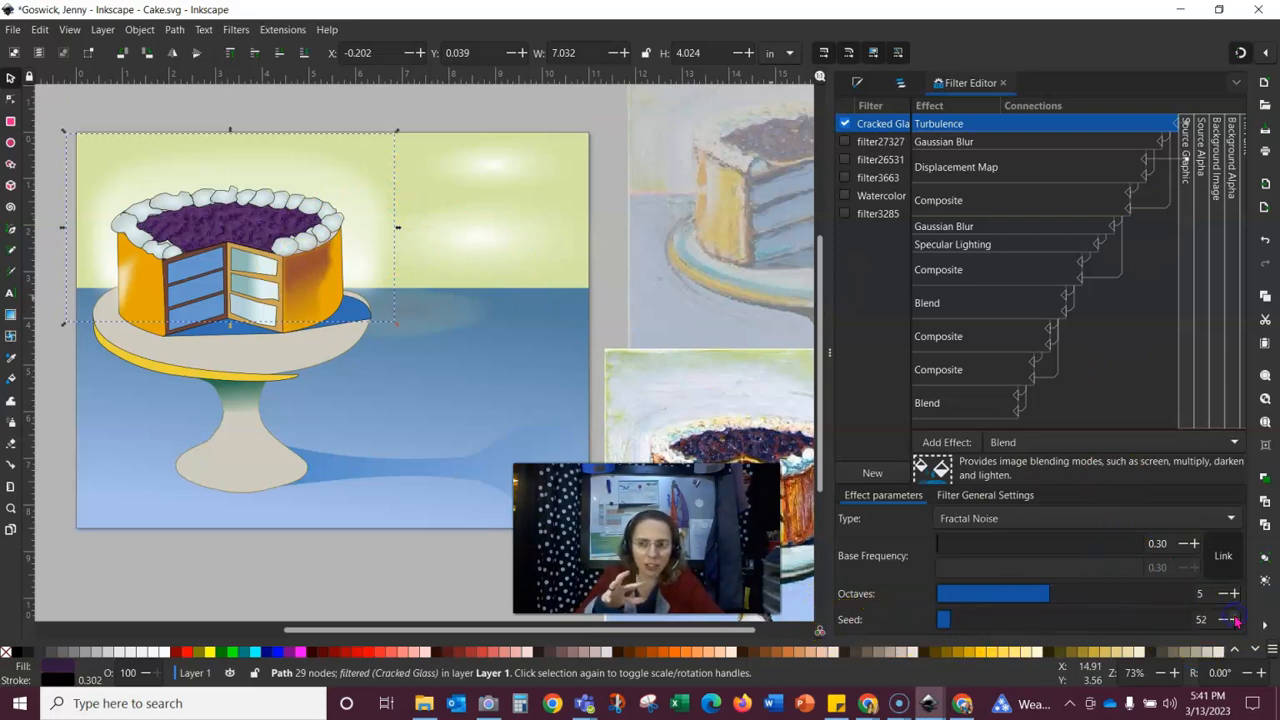
Step: Set the seed of the cake top's Turbulence effect to 50
left_click(1226, 621)
left_click(1226, 621)
left_click(1226, 621)
left_click(1226, 621)
left_click(1226, 621)
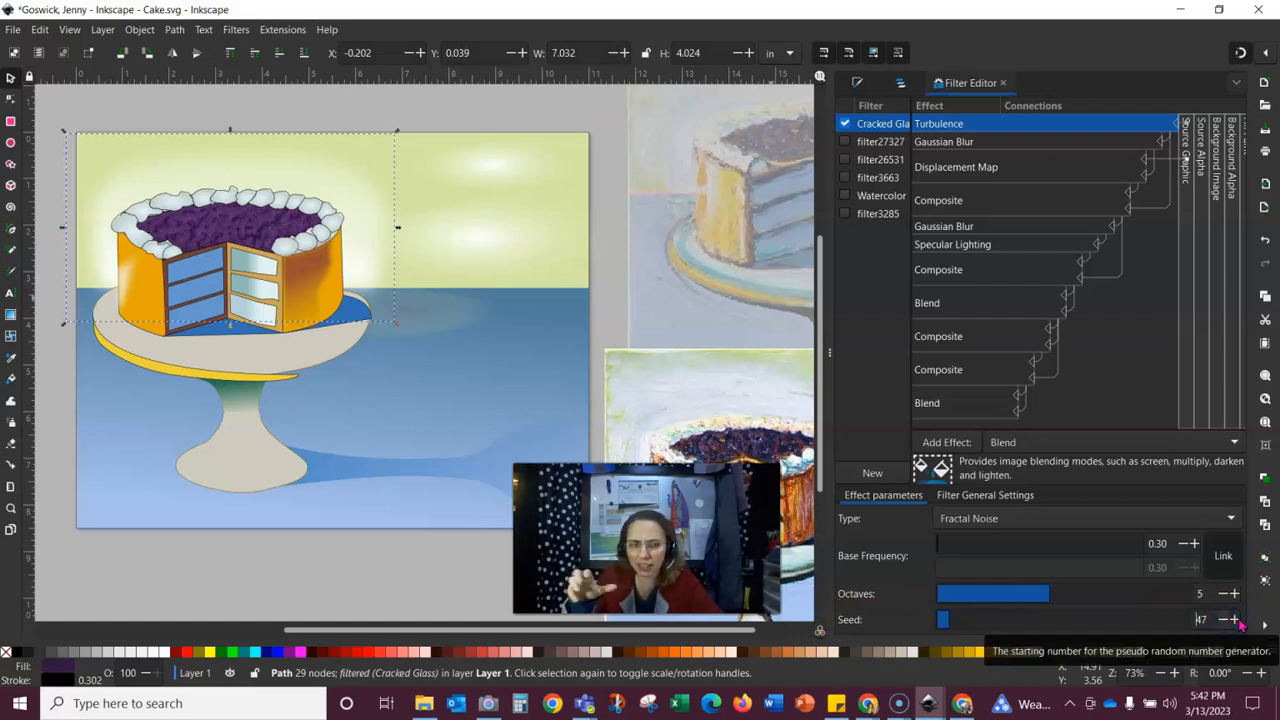
left_click(1236, 621)
left_click(1236, 621)
left_click(1236, 621)
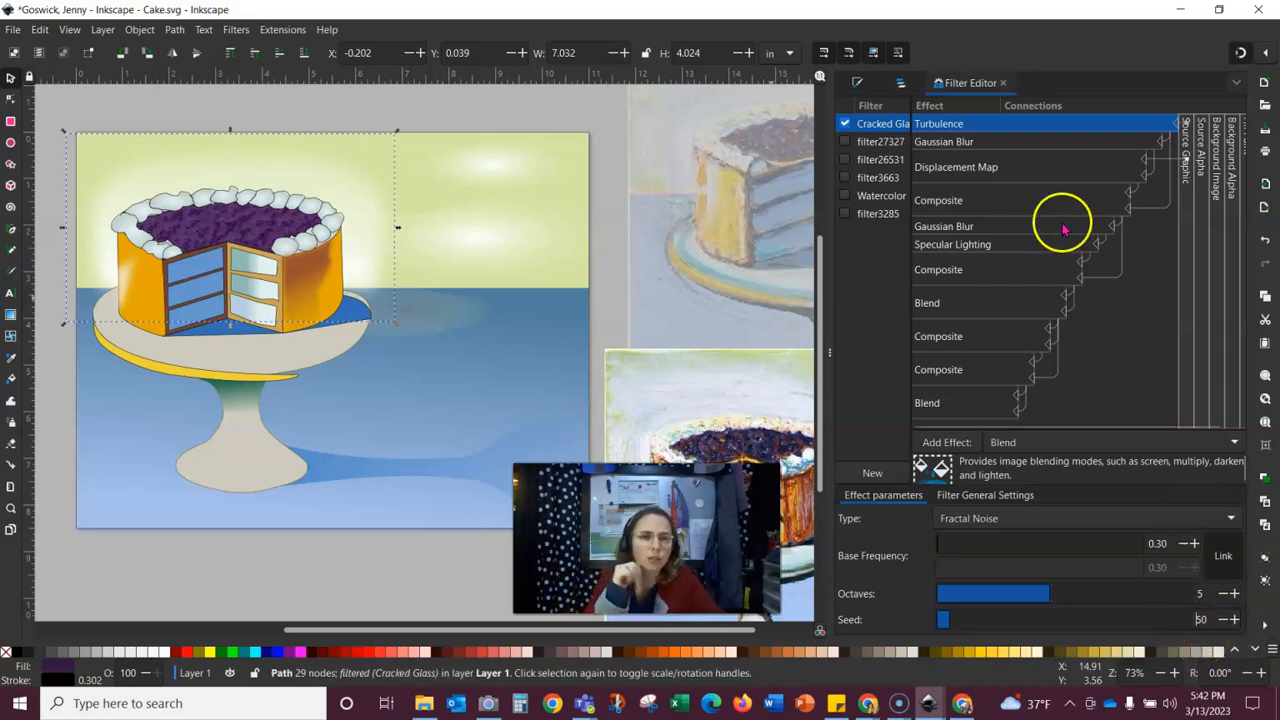
Step: Set the Displacement Map scale of the Cracked Glass filter to 12.3, close the Filter Editor and deselect the cake top
left_click(982, 168)
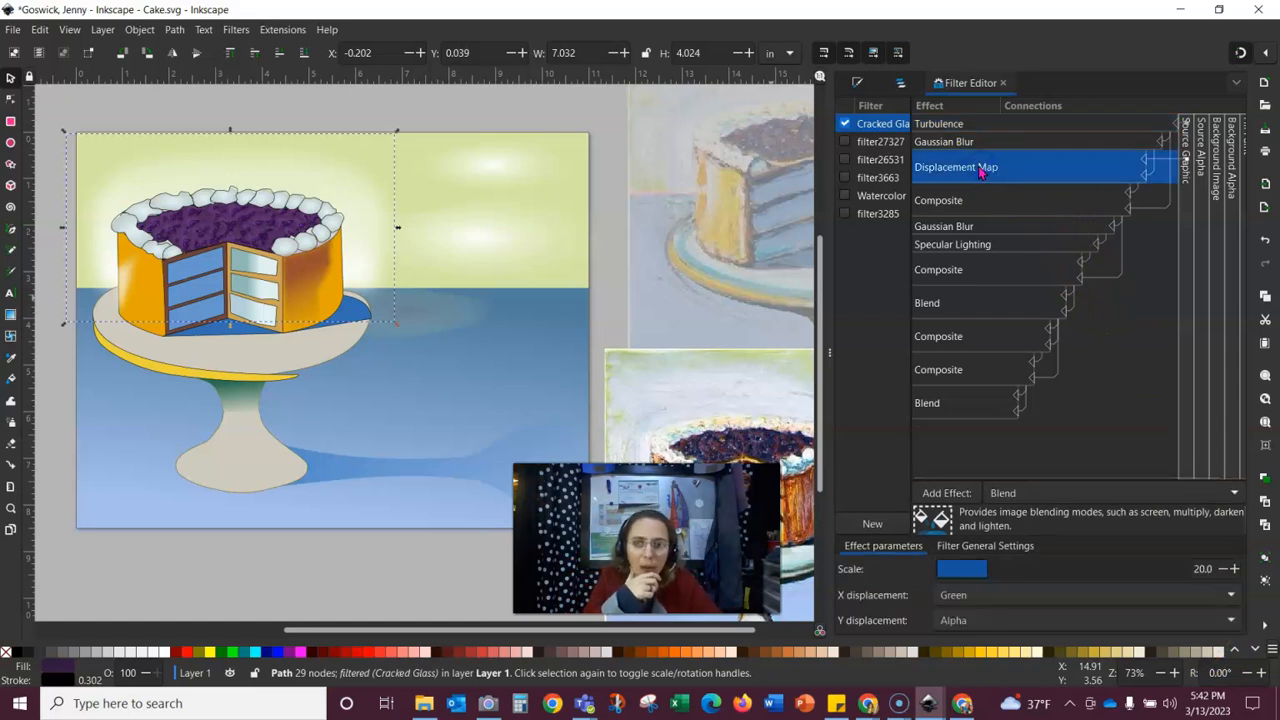
mouse_move(981, 570)
left_mouse_down()
mouse_move(992, 572)
mouse_move(943, 572)
mouse_move(1127, 567)
mouse_move(978, 572)
left_mouse_up()
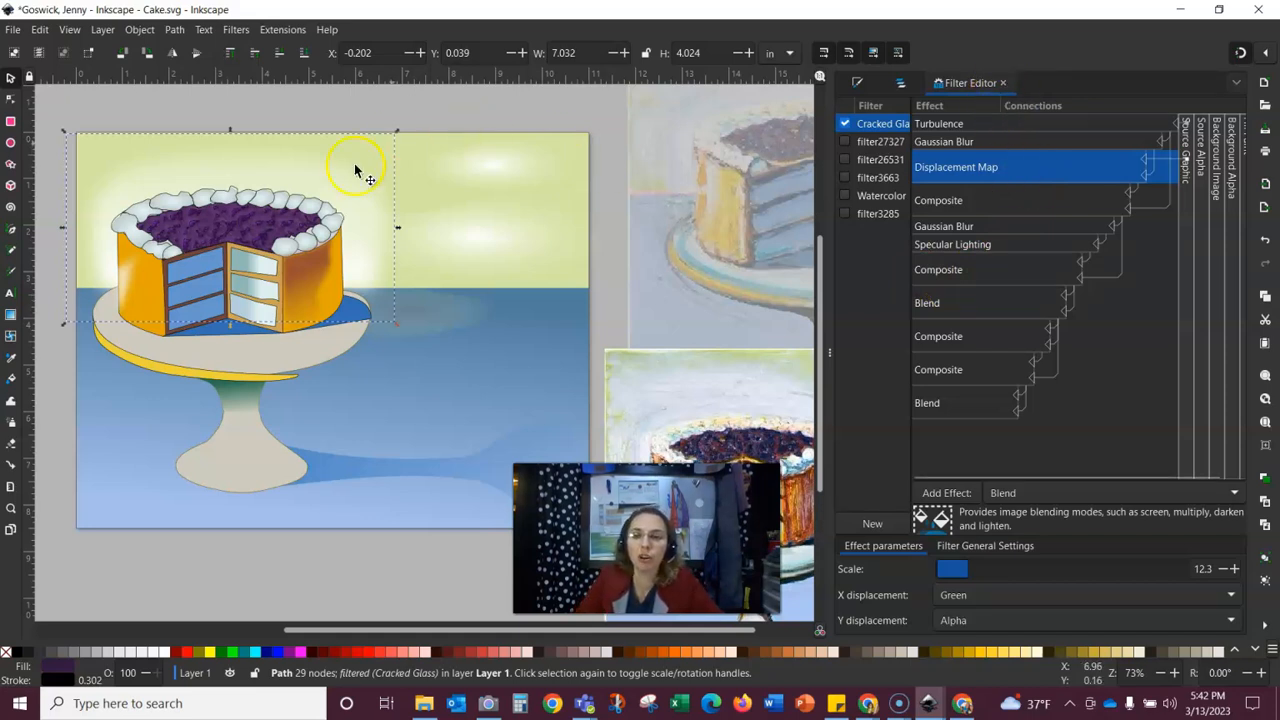
left_click(1003, 84)
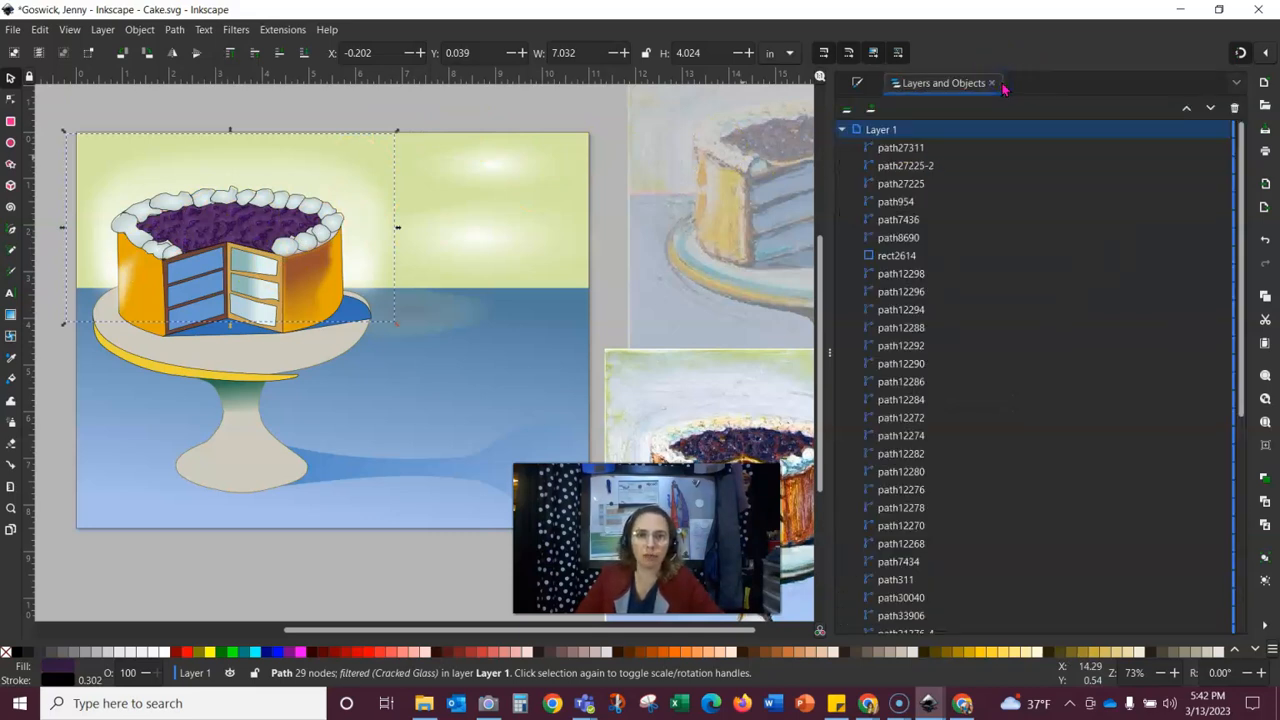
left_click_drag(831, 178, 1016, 178)
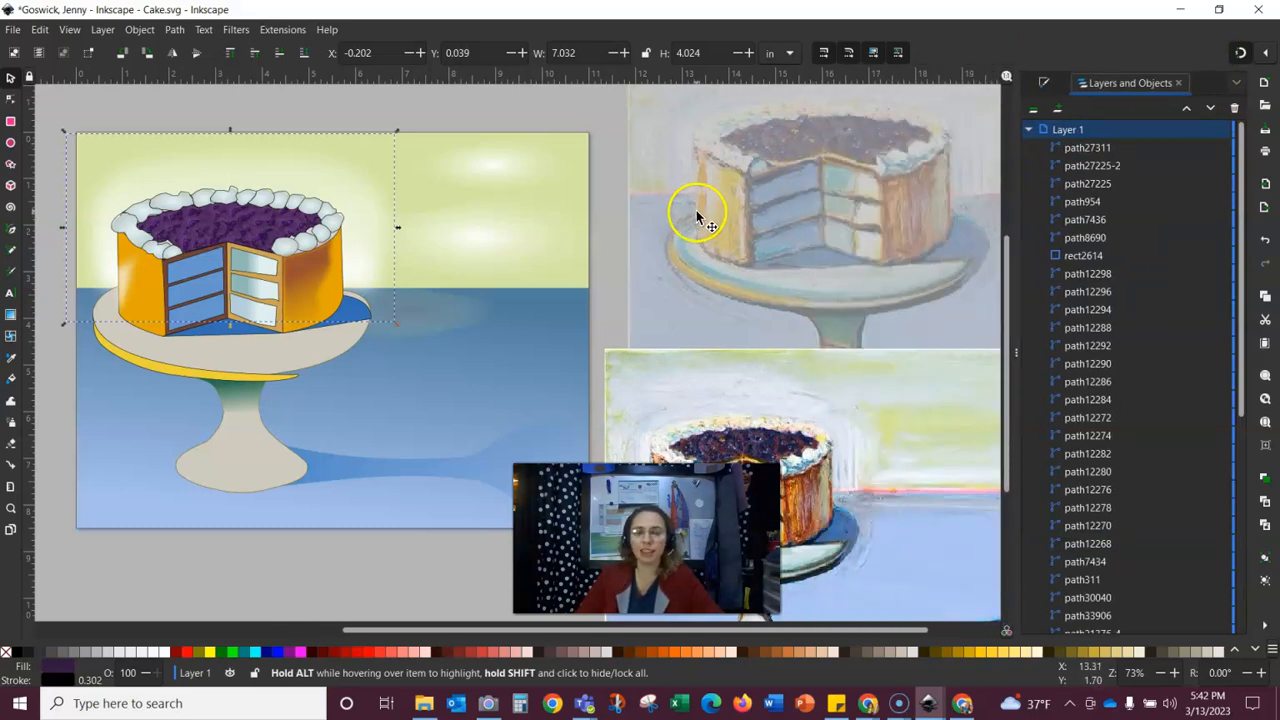
left_click(507, 107)
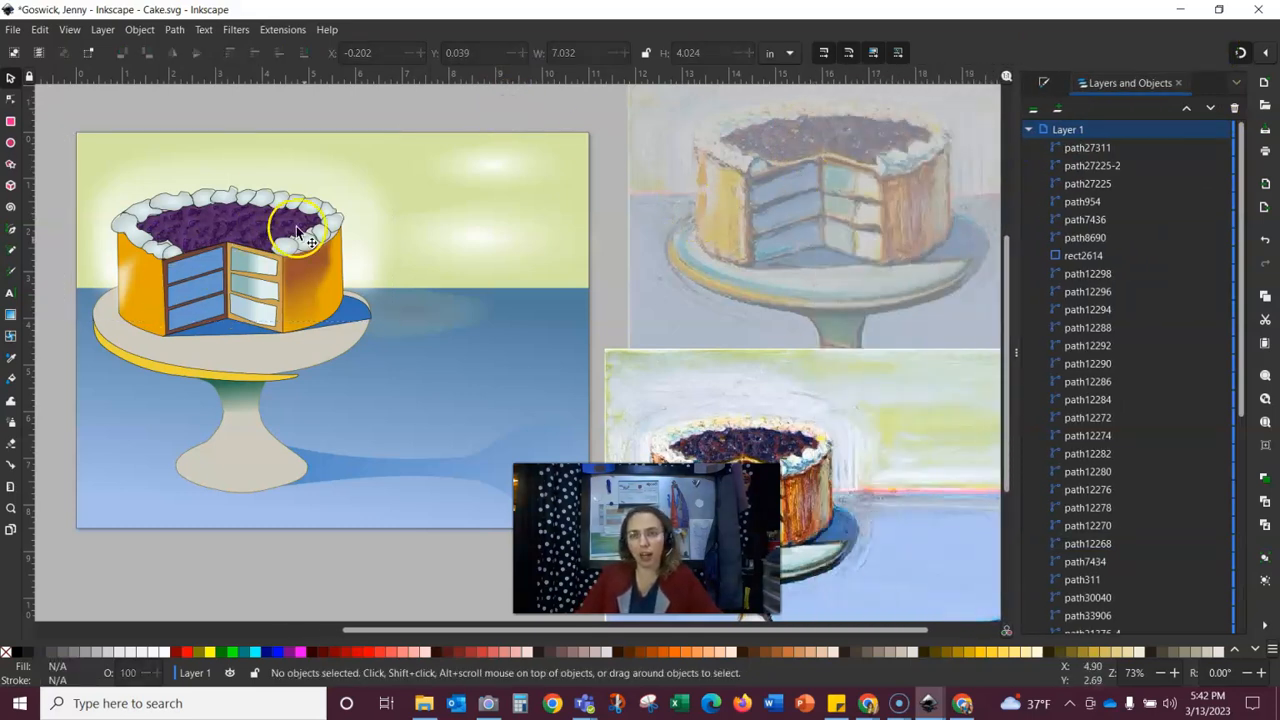
Step: Try the Felt texture filter on the orange side of the cake
left_click(306, 289)
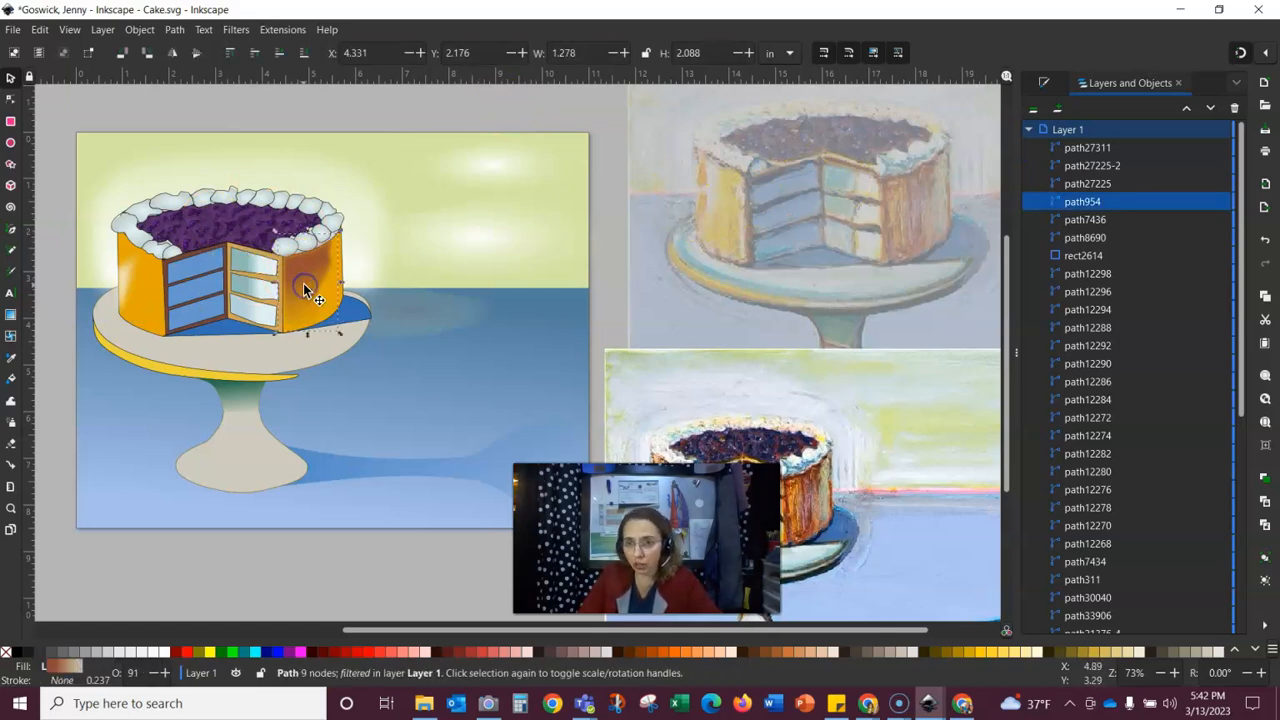
left_click(337, 293)
left_click(234, 30)
mouse_move(300, 378)
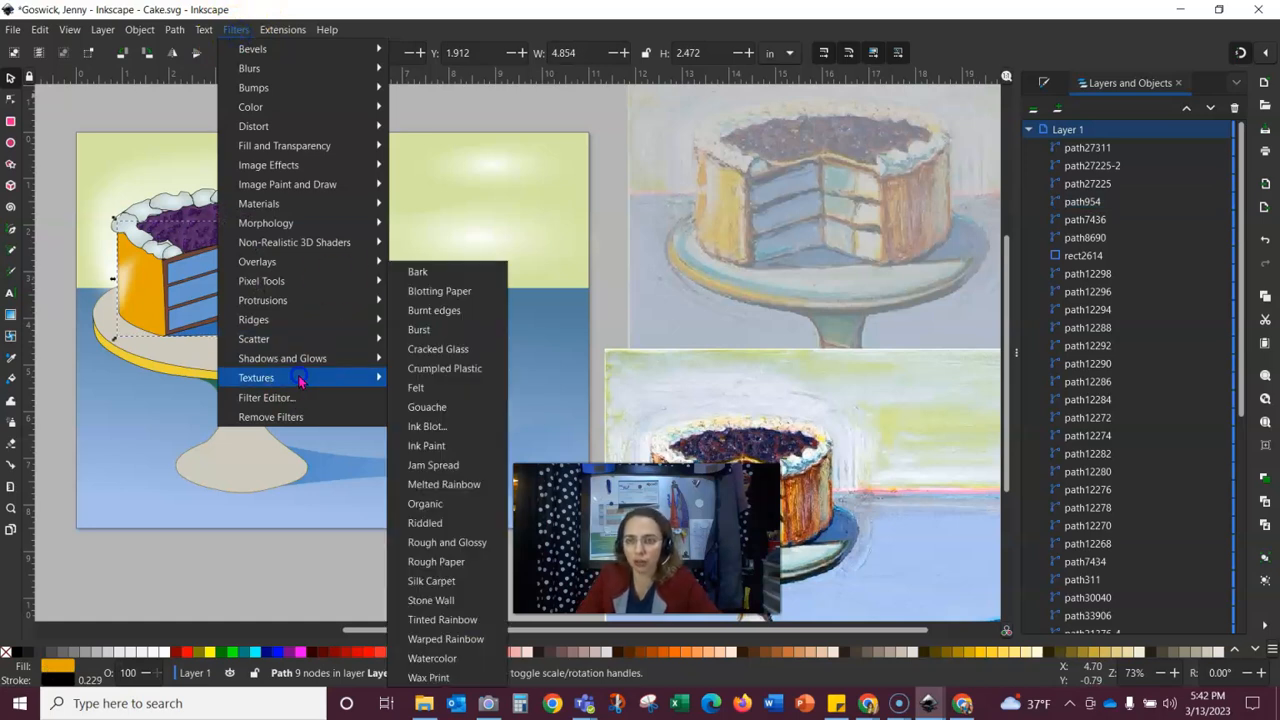
left_click(459, 393)
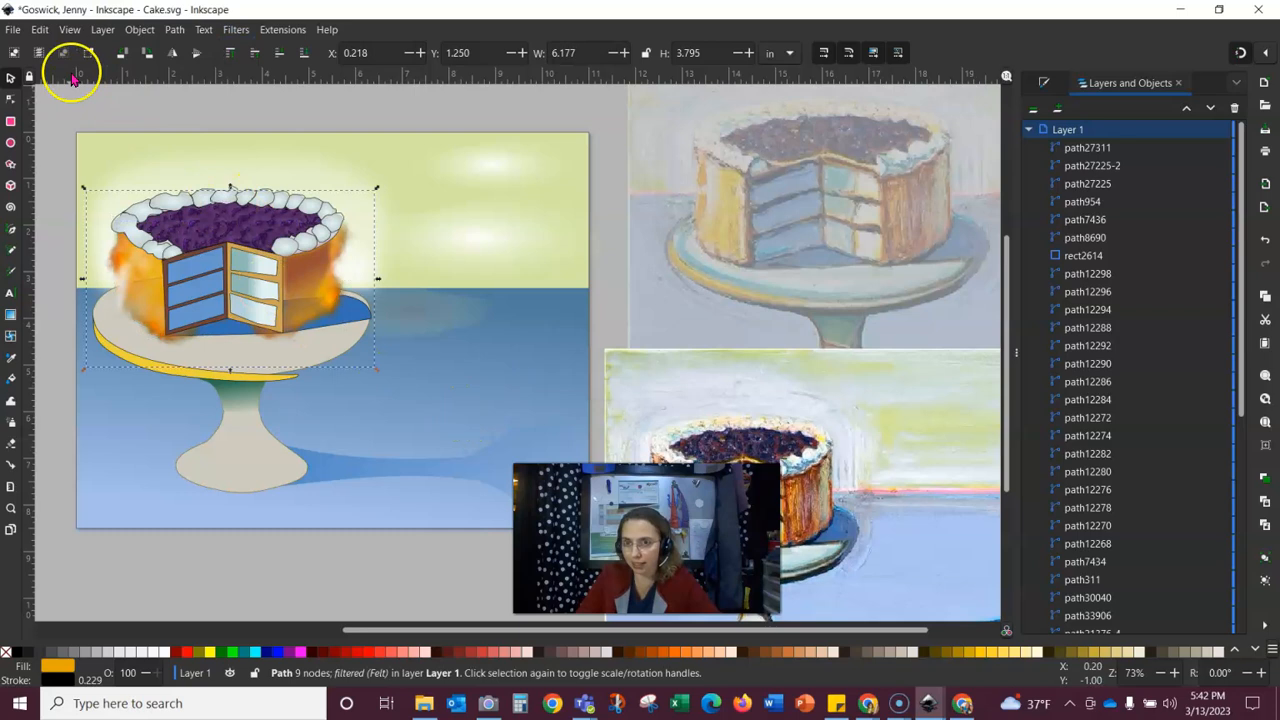
Step: Undo the Felt filter on the orange cake side
left_click(42, 30)
left_click(42, 30)
left_click(42, 30)
left_click(42, 30)
key("ctrl+z")
Step: Try the Silk Carpet texture filter on the orange side of the cake
left_click(236, 29)
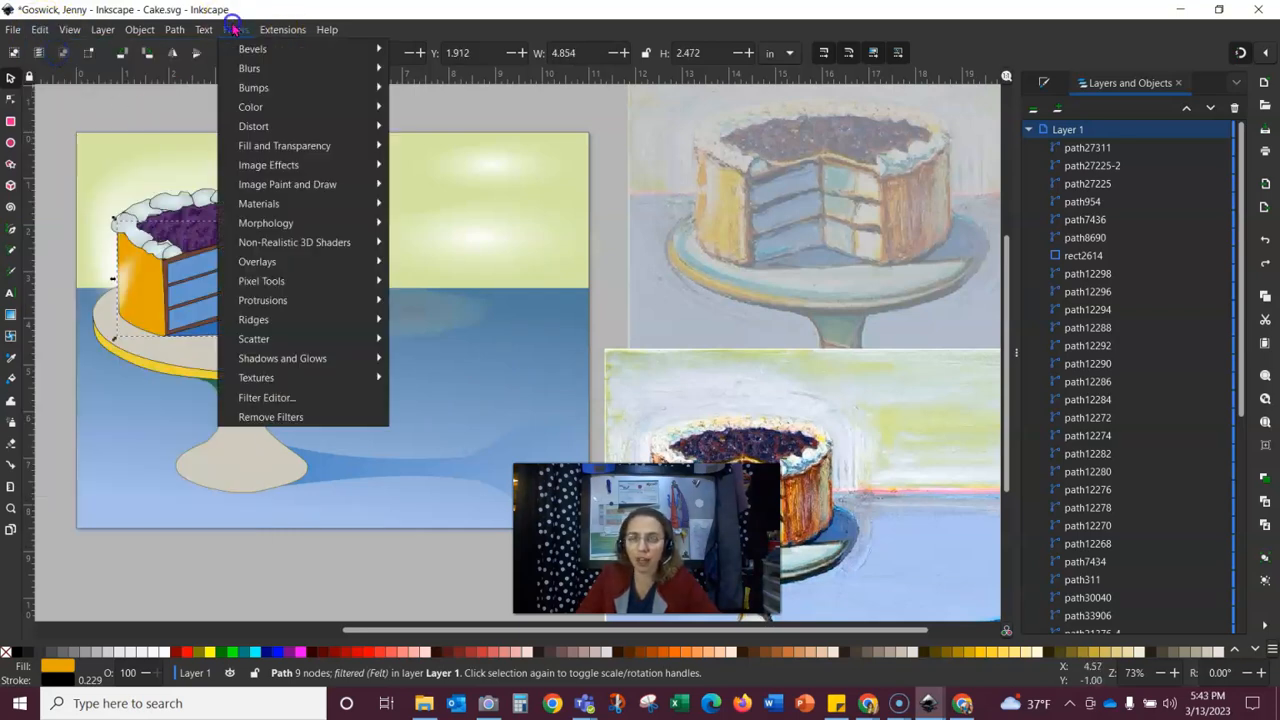
mouse_move(255, 376)
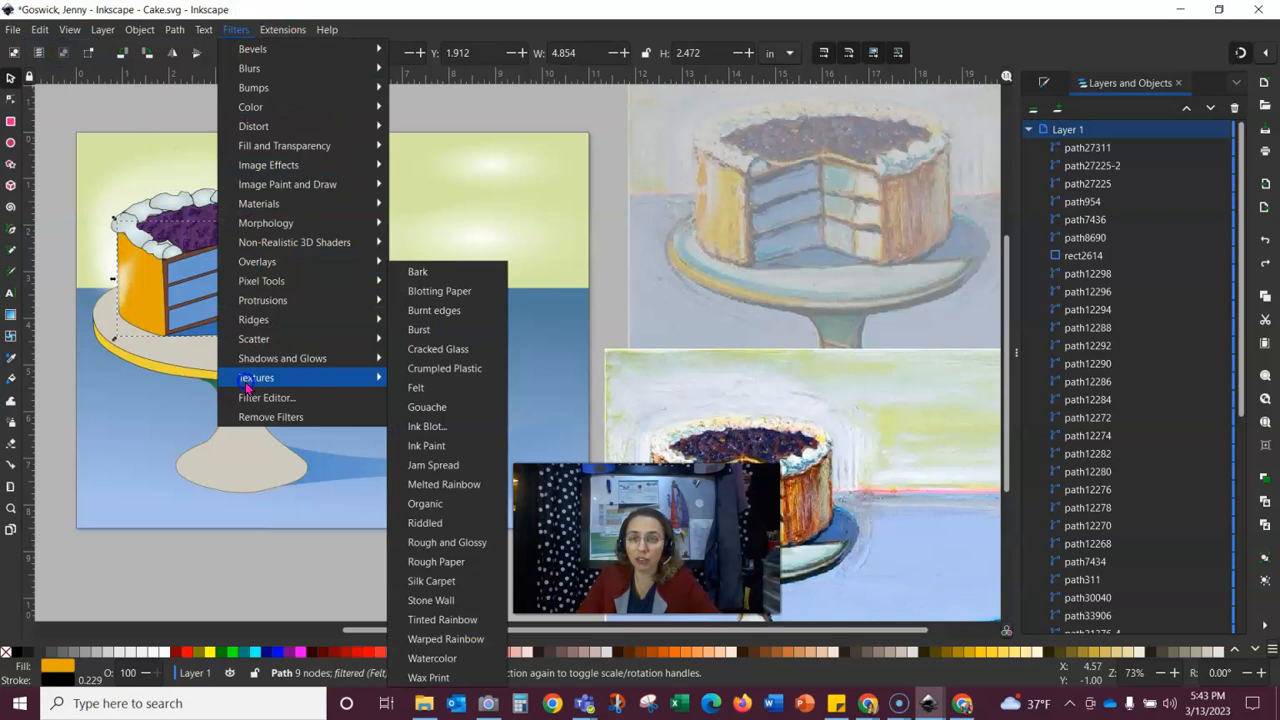
left_click(446, 577)
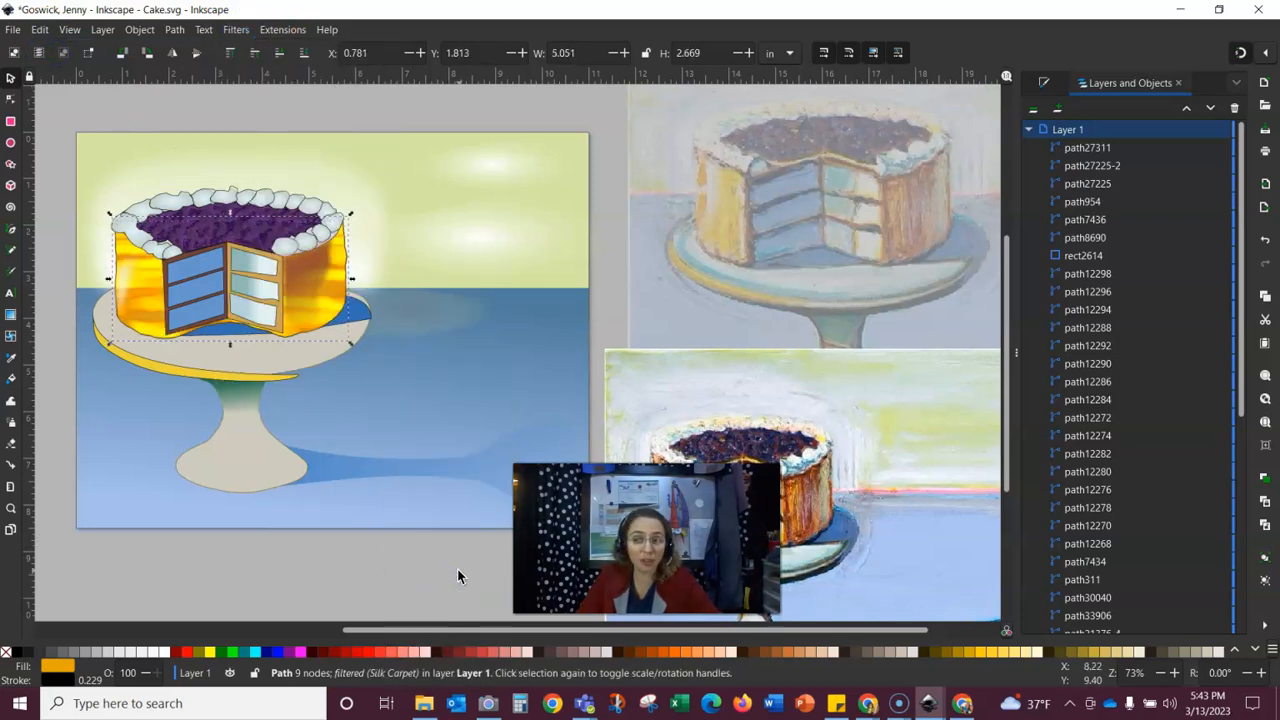
Step: Undo the Silk Carpet filter on the orange cake side and deselect the shape
left_click(40, 30)
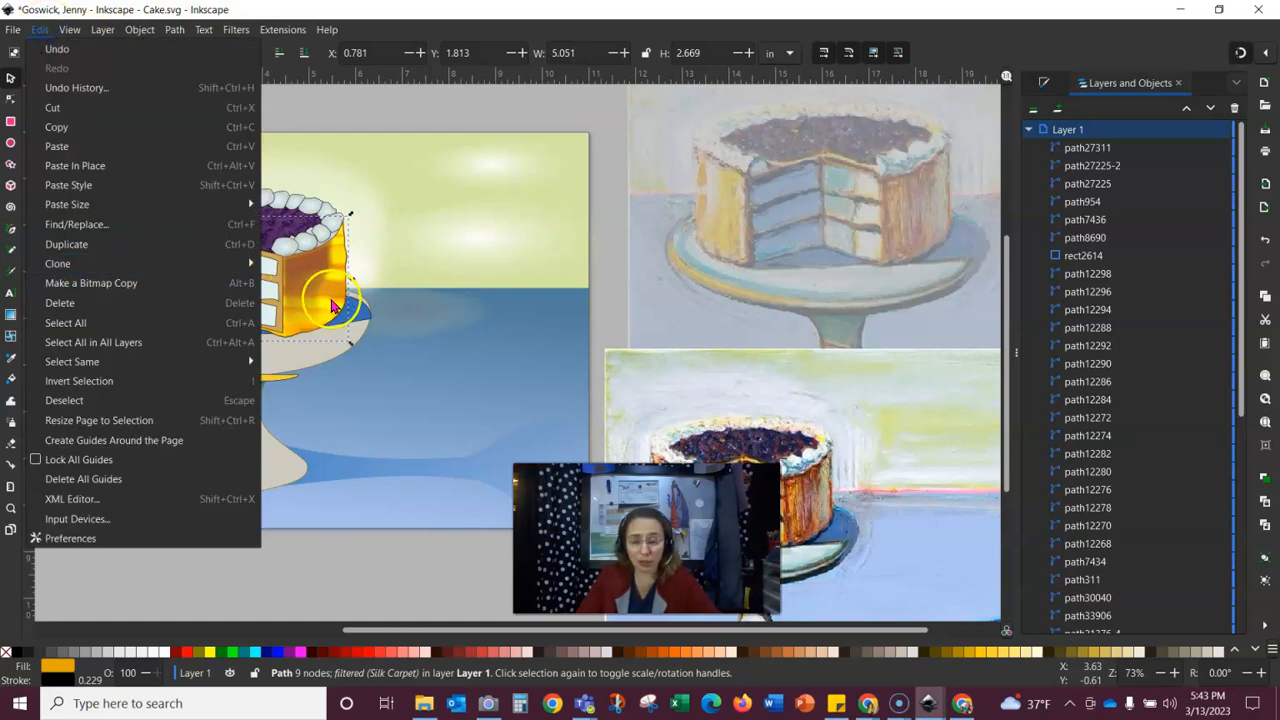
left_click(137, 55)
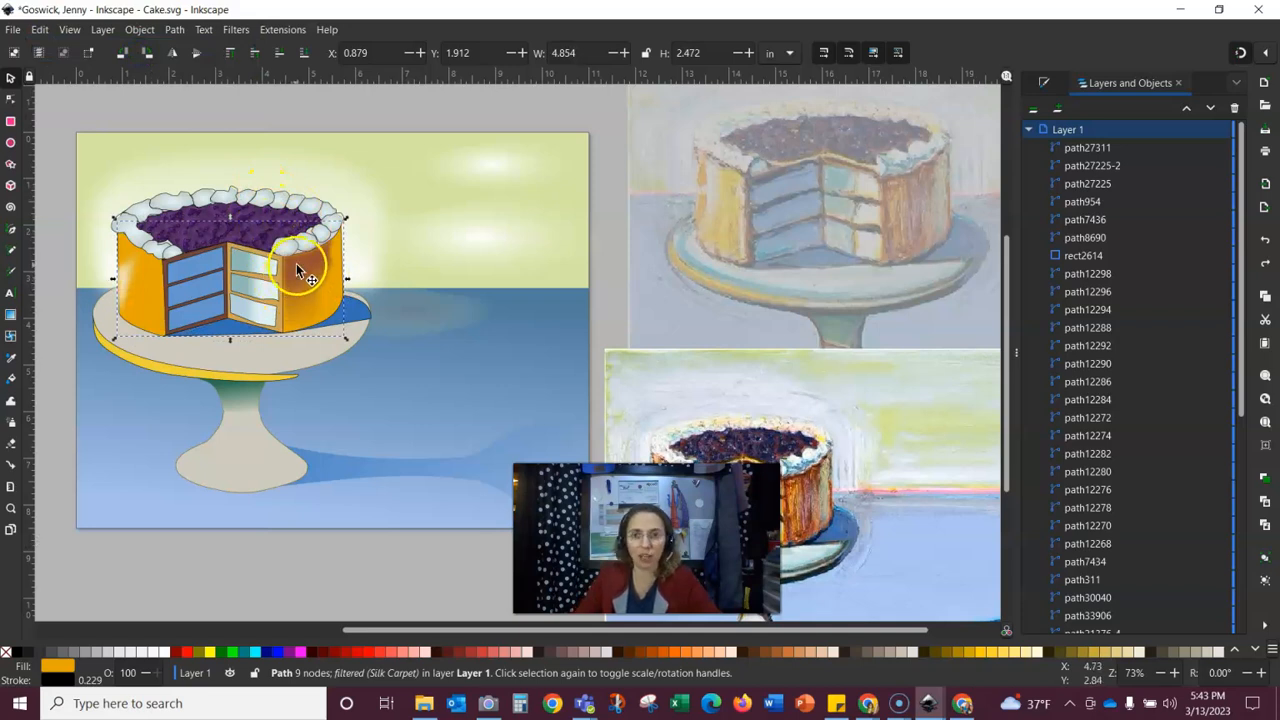
left_click(395, 102)
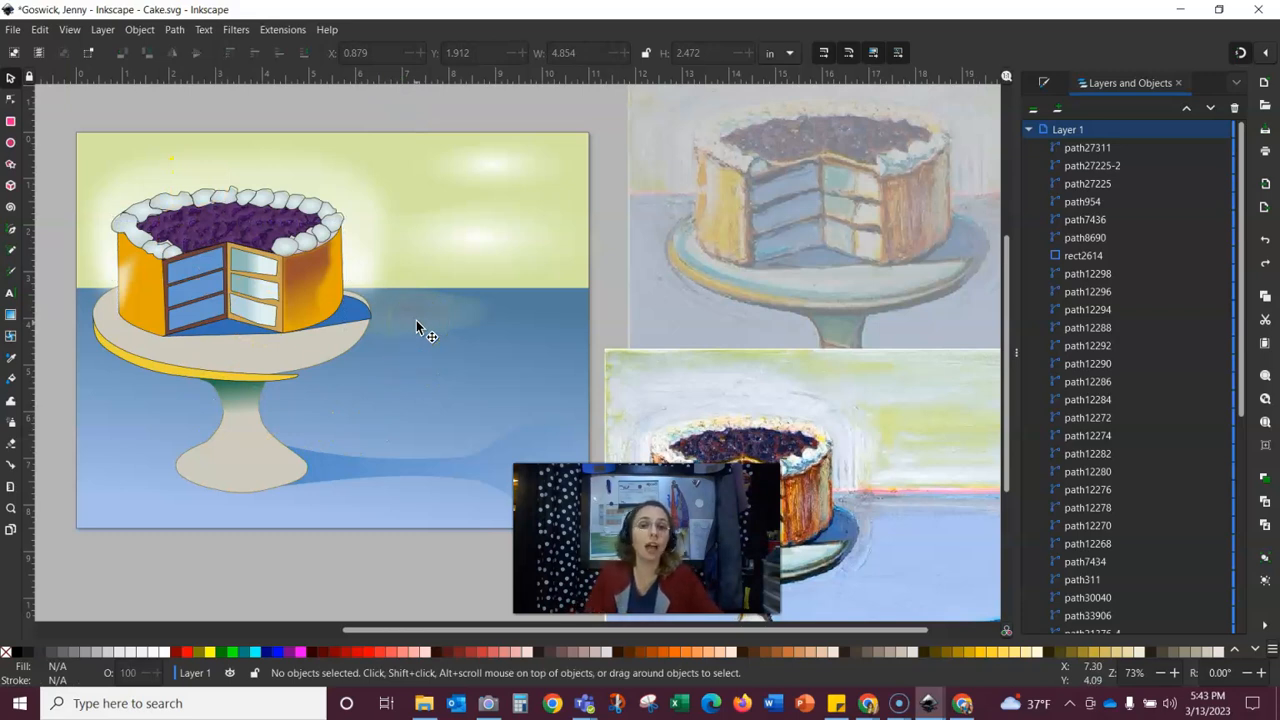
Step: Save the cake drawing under its existing SVG file name
left_click(828, 343)
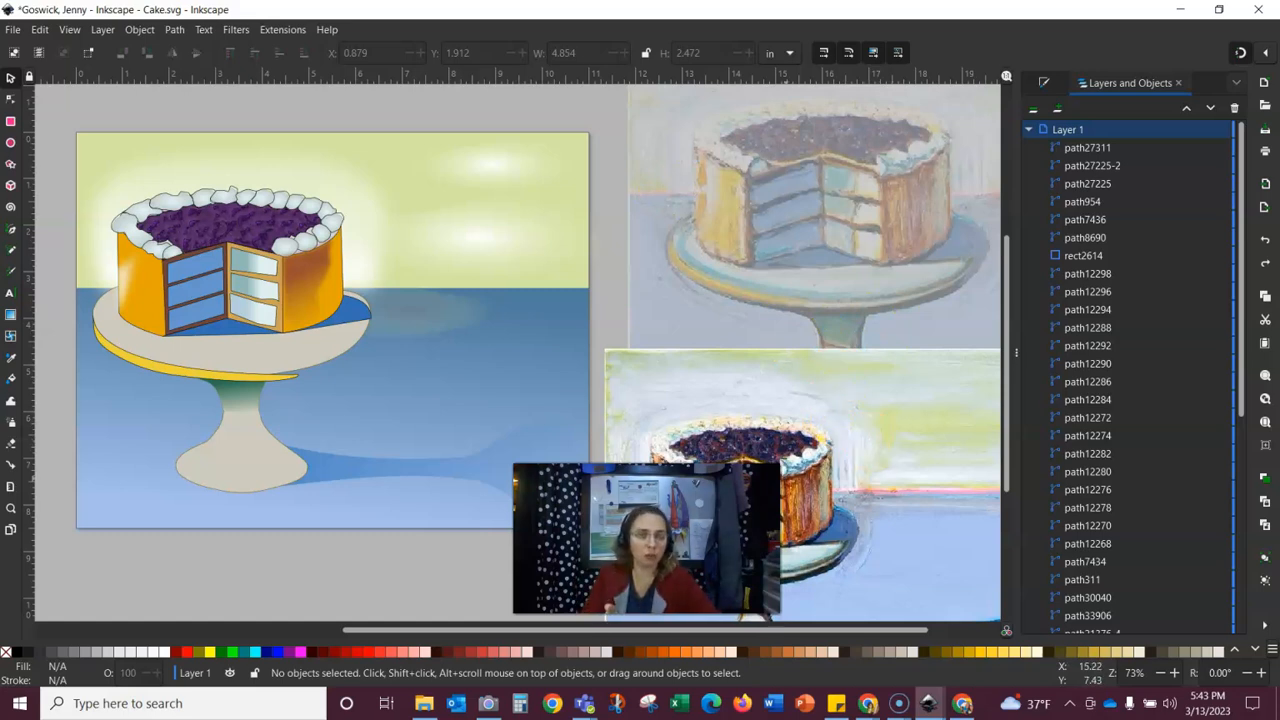
left_click(20, 33)
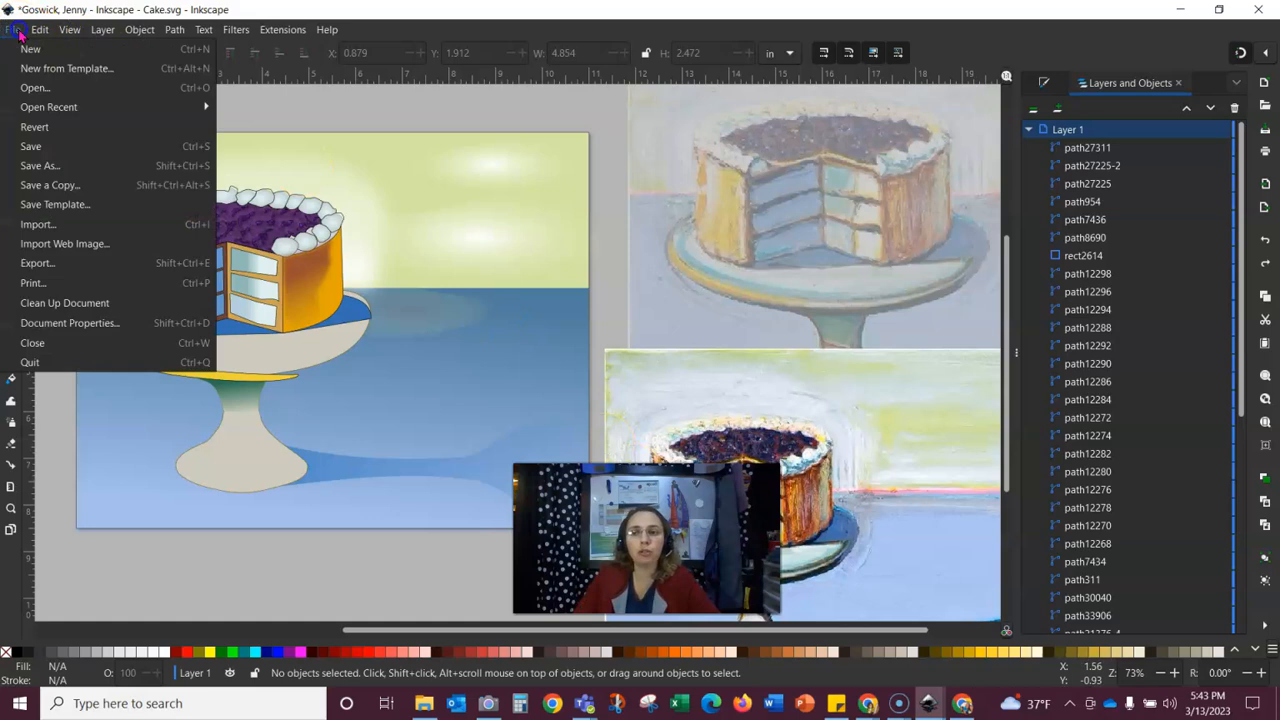
left_click(31, 146)
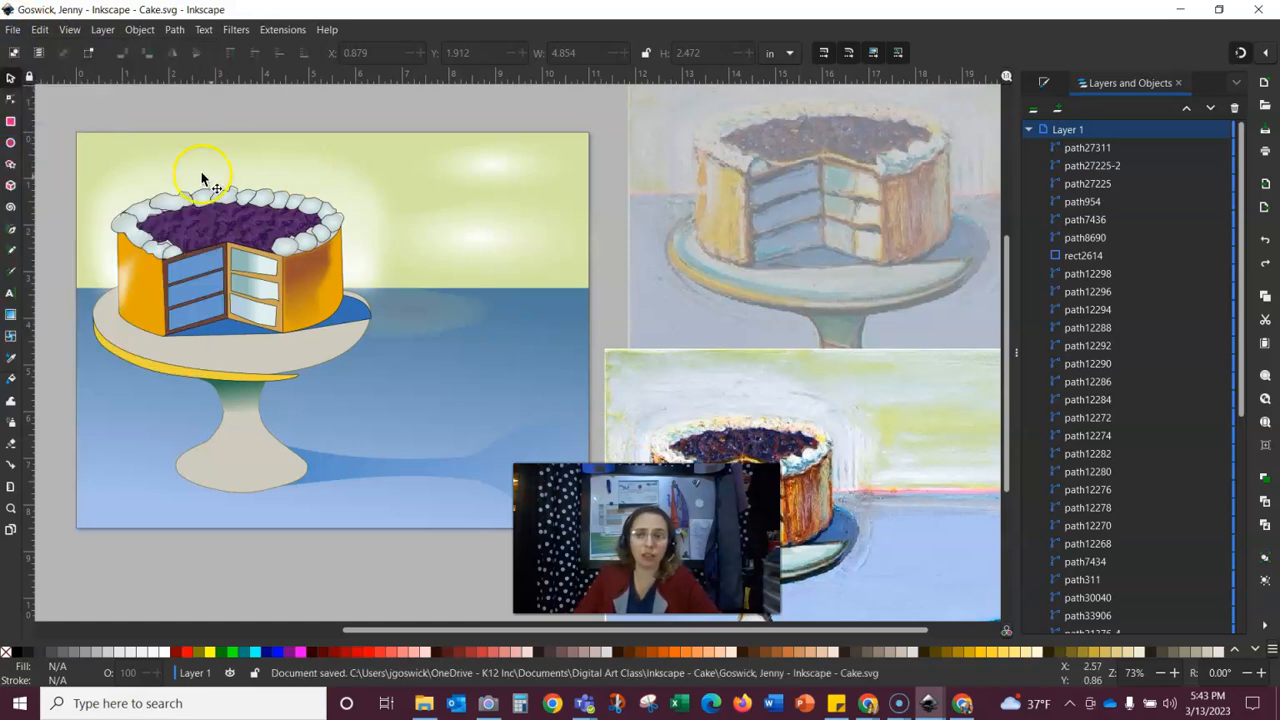
left_click(897, 703)
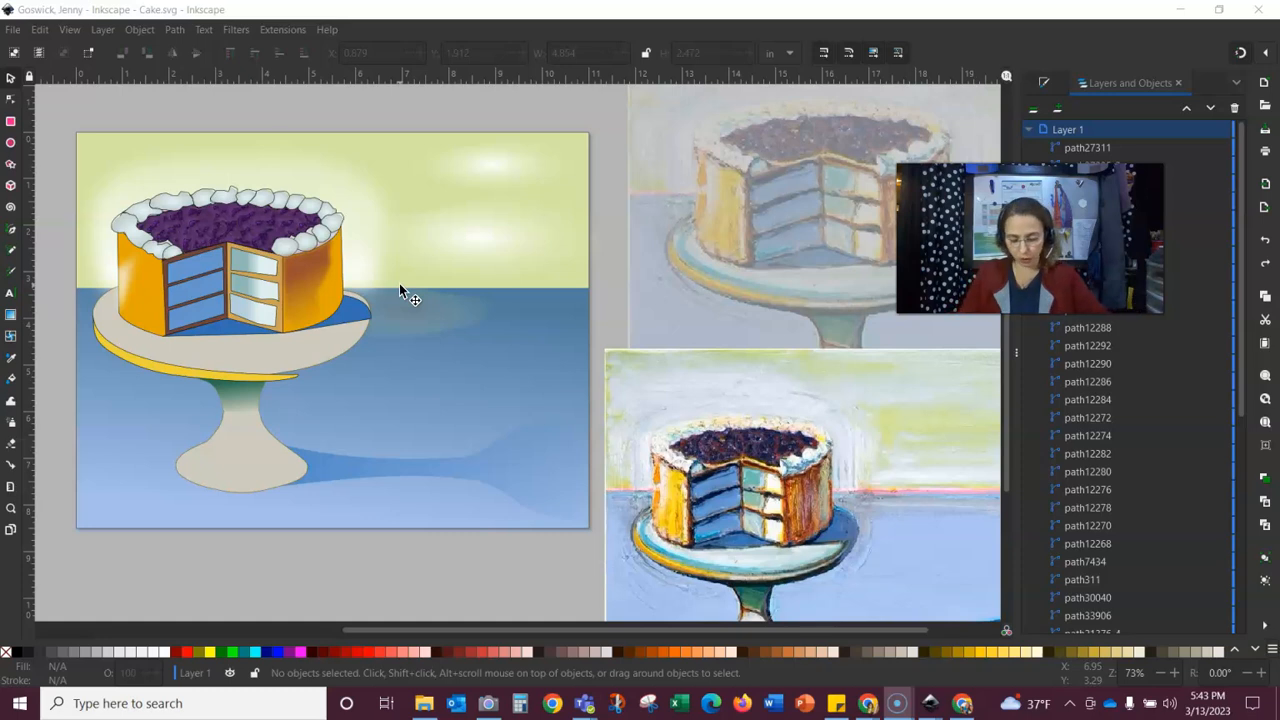
left_click(48, 78)
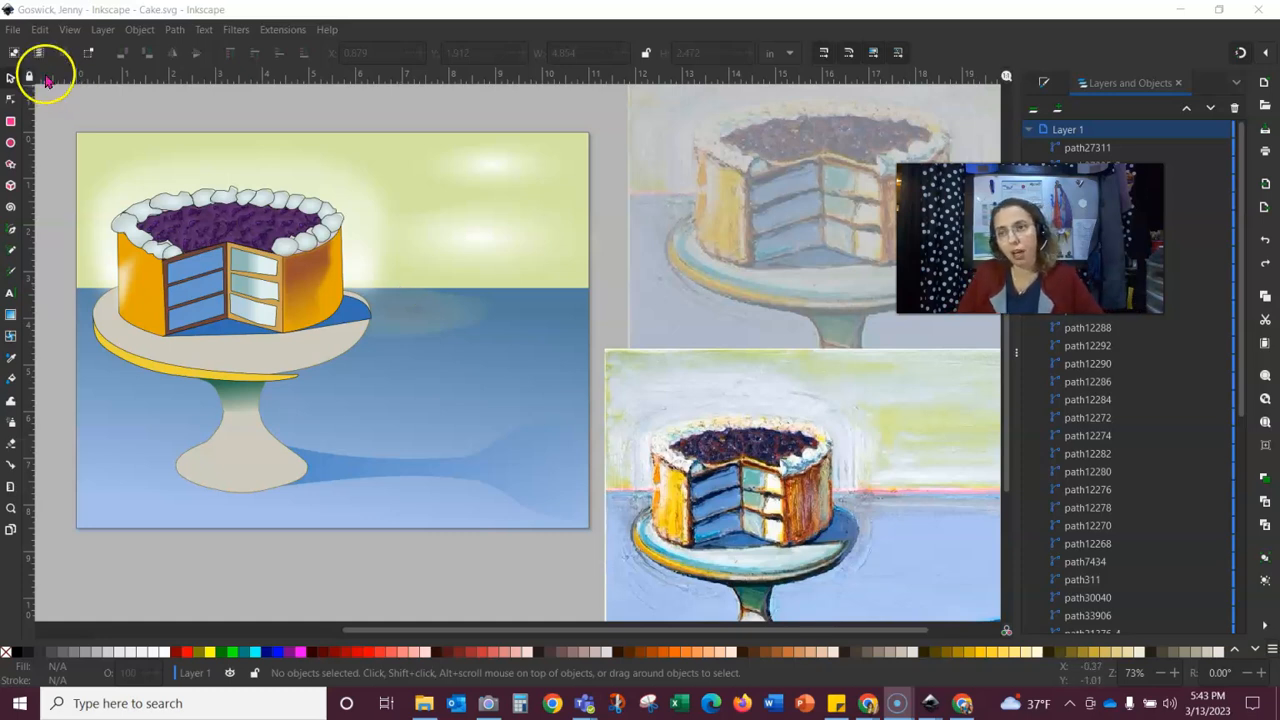
Step: Export the page as a single JPEG image, replacing the existing cake JPG in the Inkscape - Cake folder
left_click(12, 30)
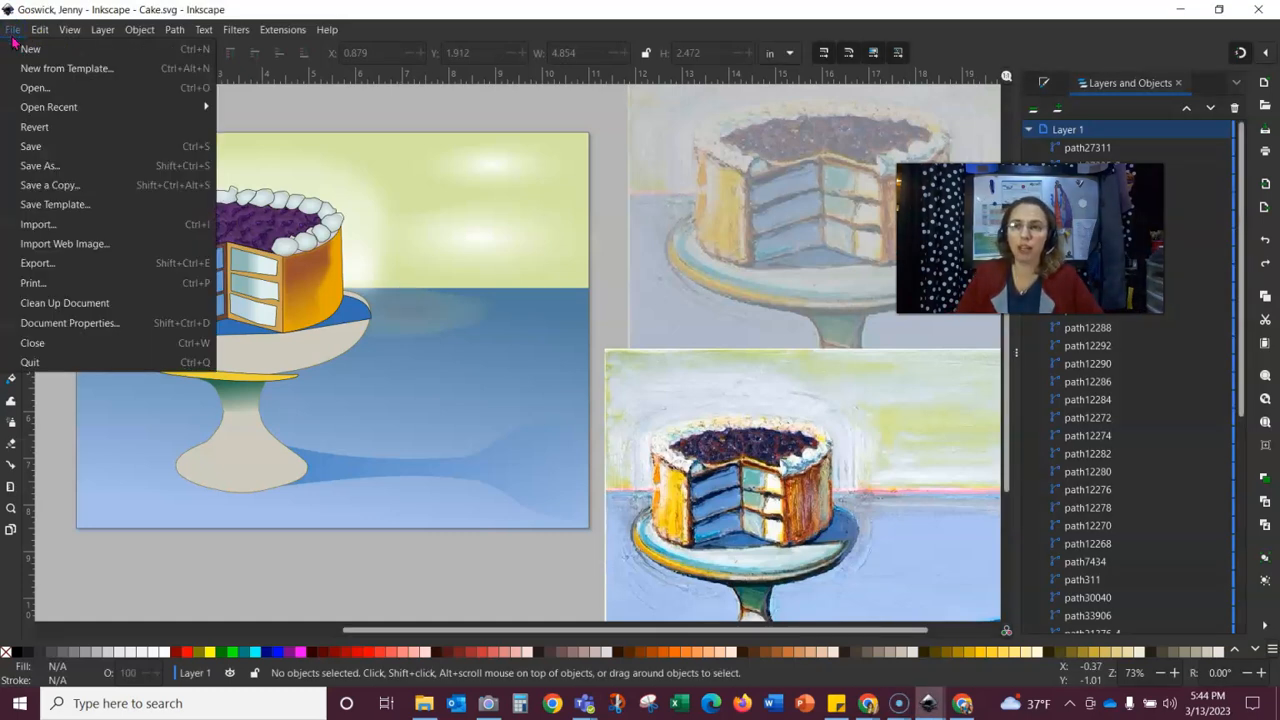
left_click(48, 265)
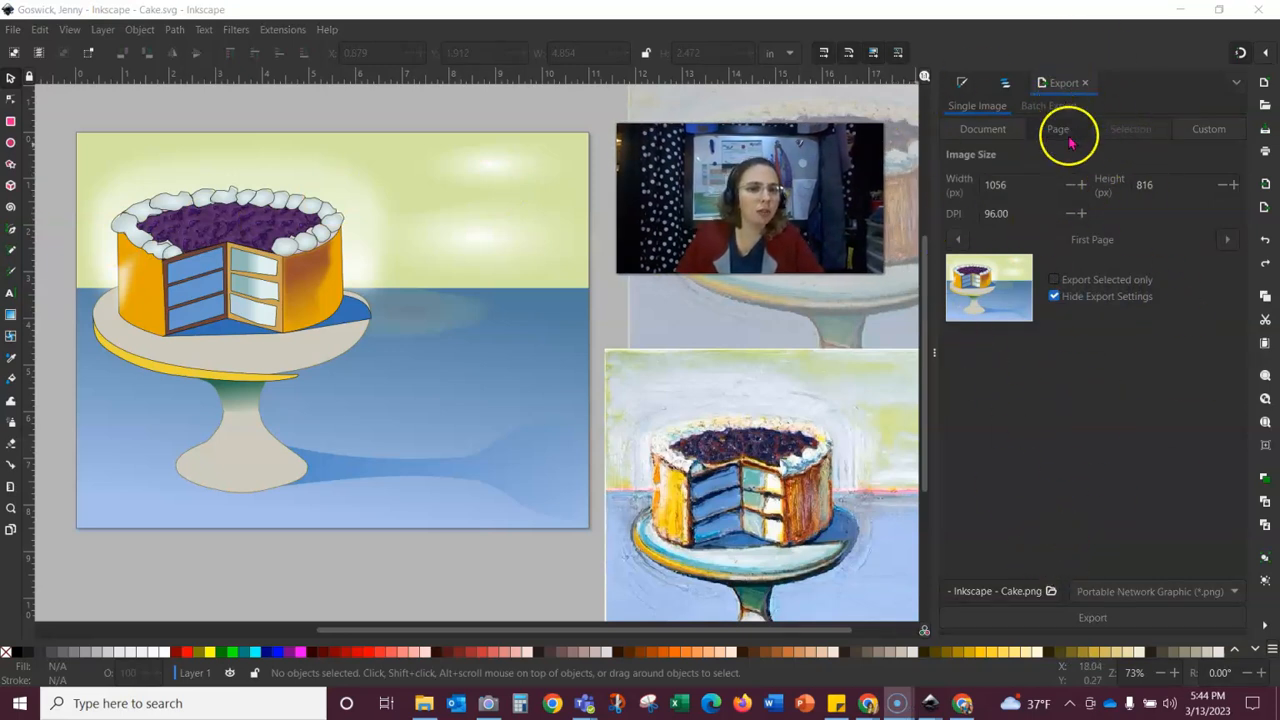
left_click(1152, 598)
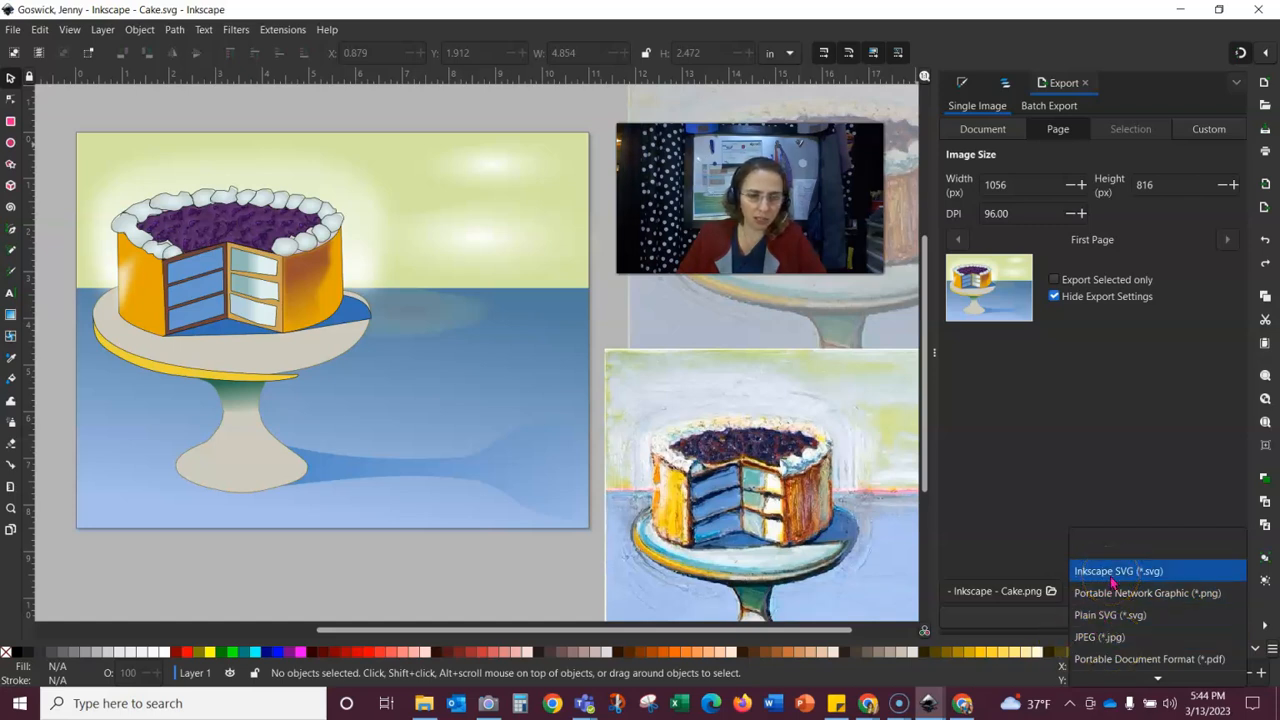
mouse_move(1150, 678)
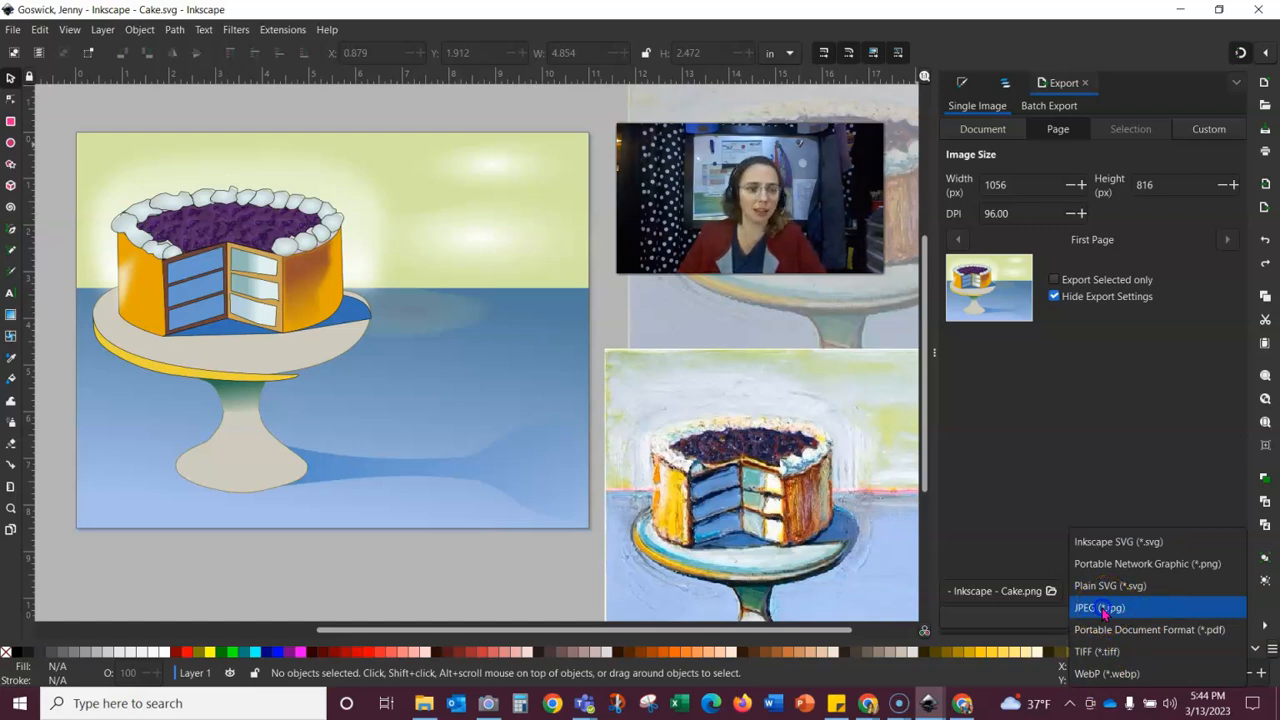
left_click(1103, 610)
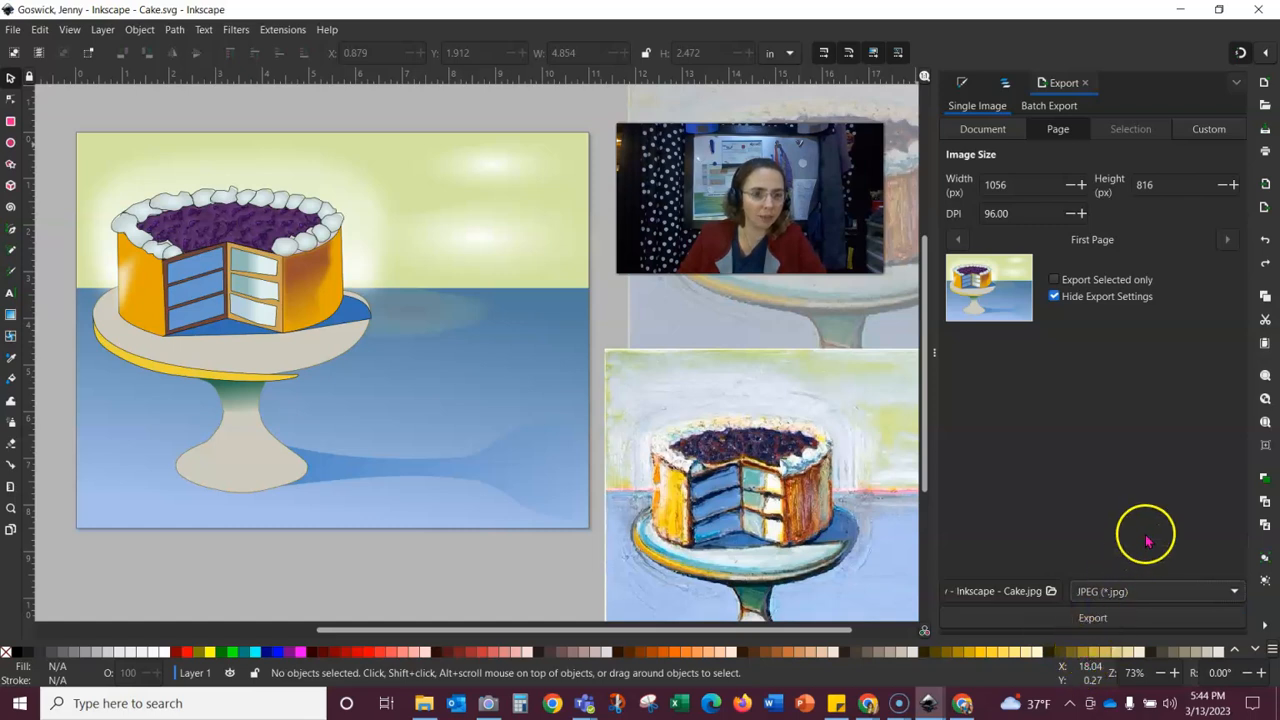
left_click(1131, 594)
left_click(1080, 621)
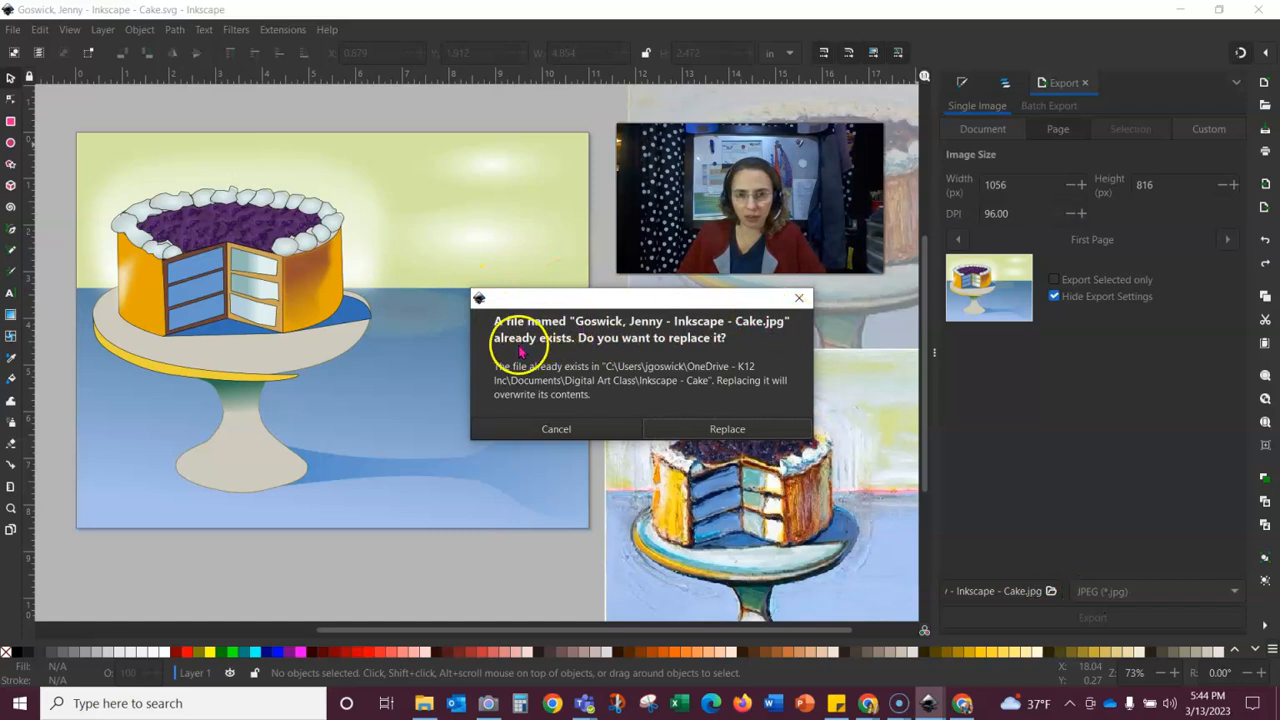
left_click(736, 430)
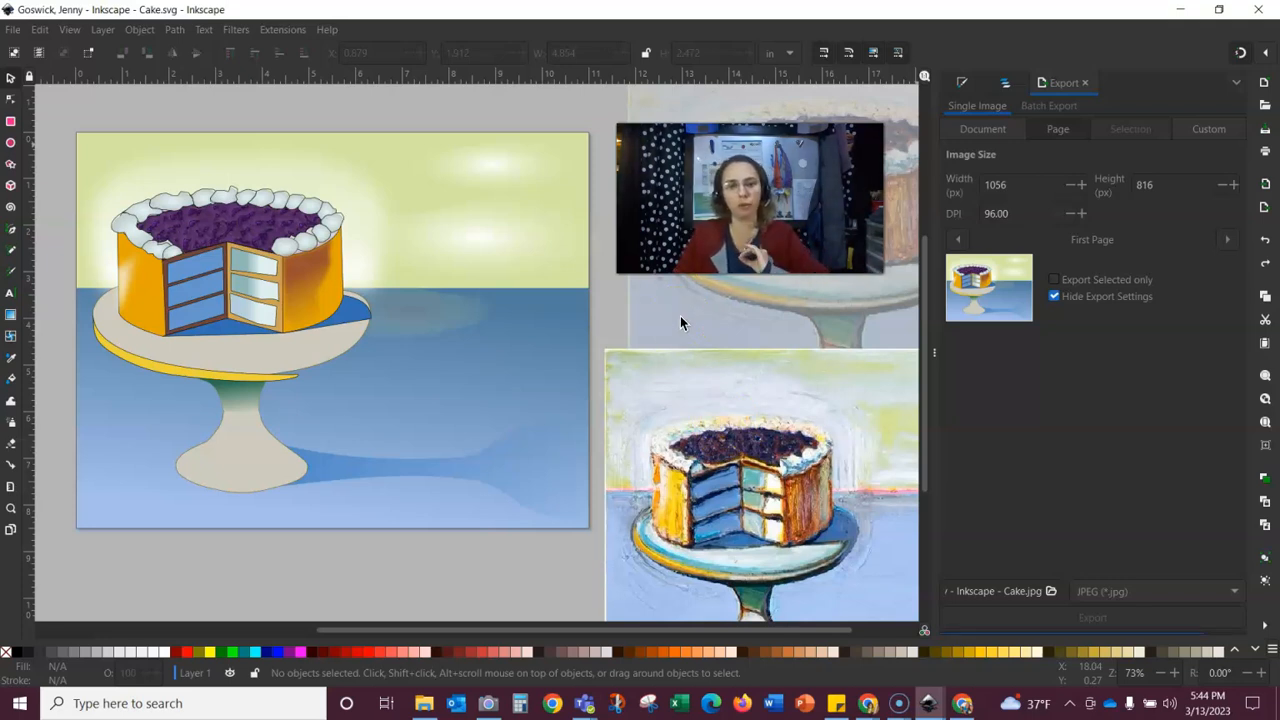
Step: Open the exported cake JPG from the Inkscape - Cake folder as an embedded image with DPI from file and automatic rendering mode
left_click(13, 31)
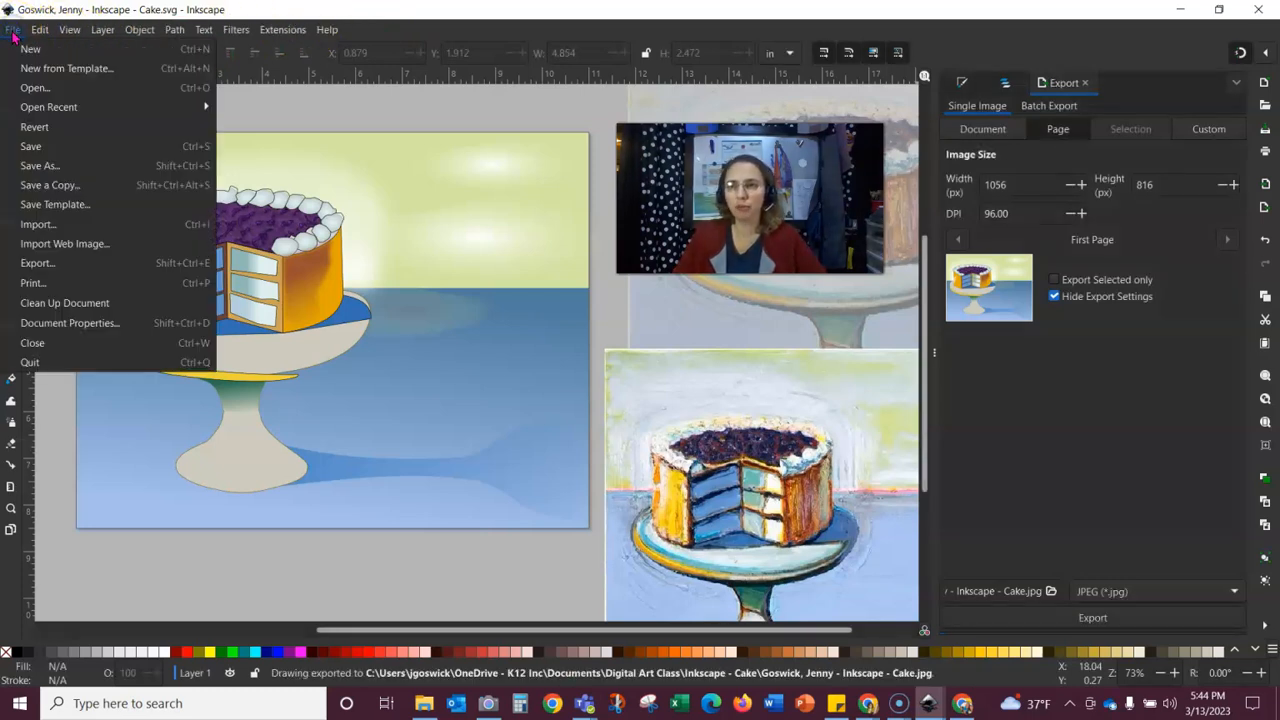
left_click(35, 88)
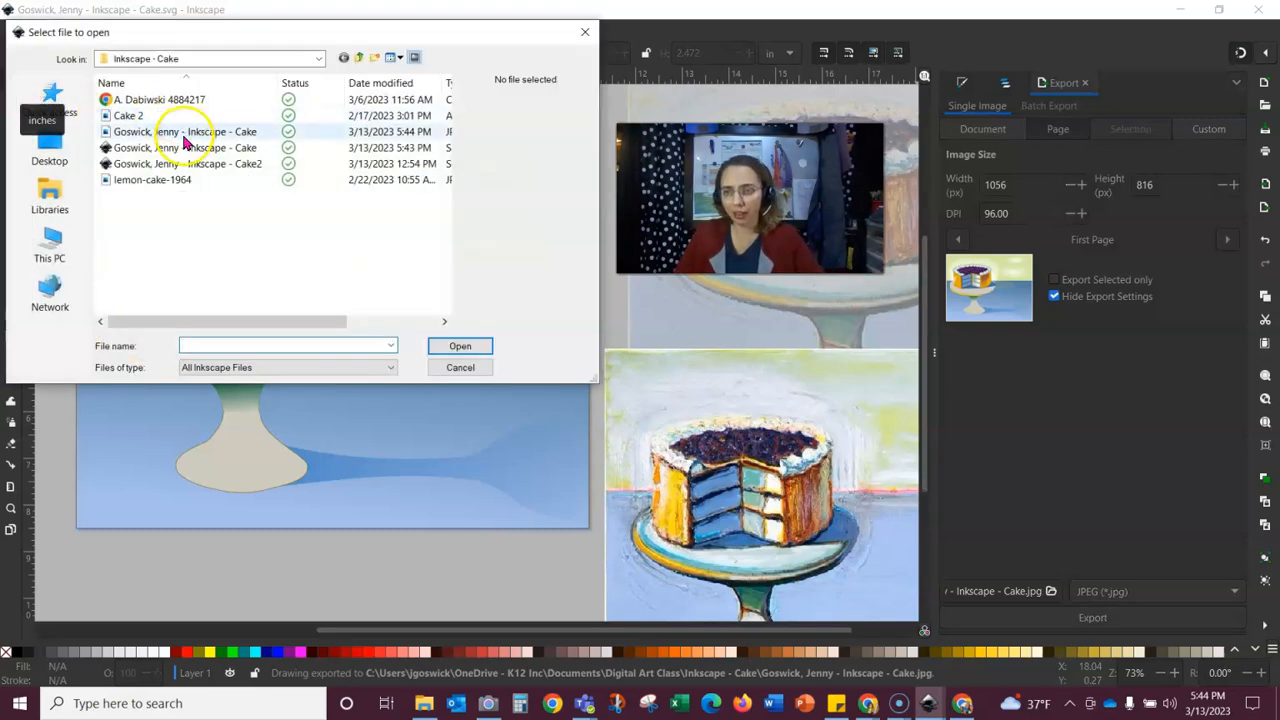
left_click(208, 132)
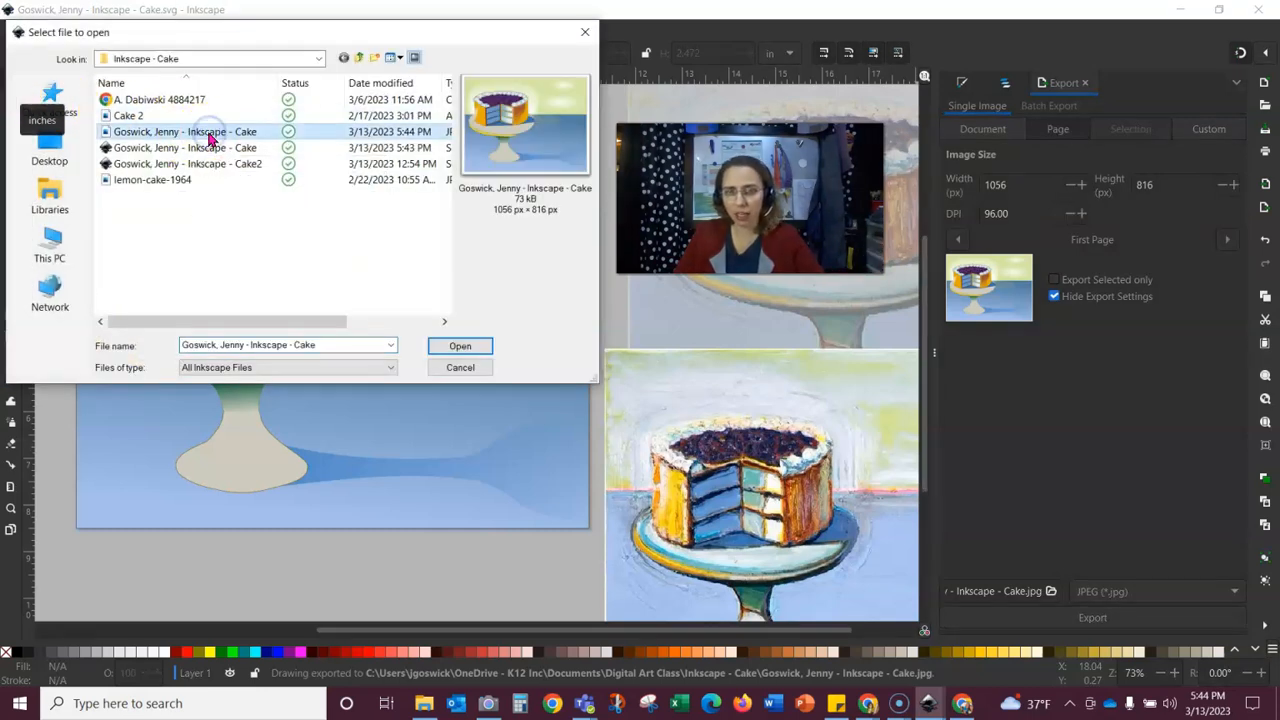
left_click(452, 342)
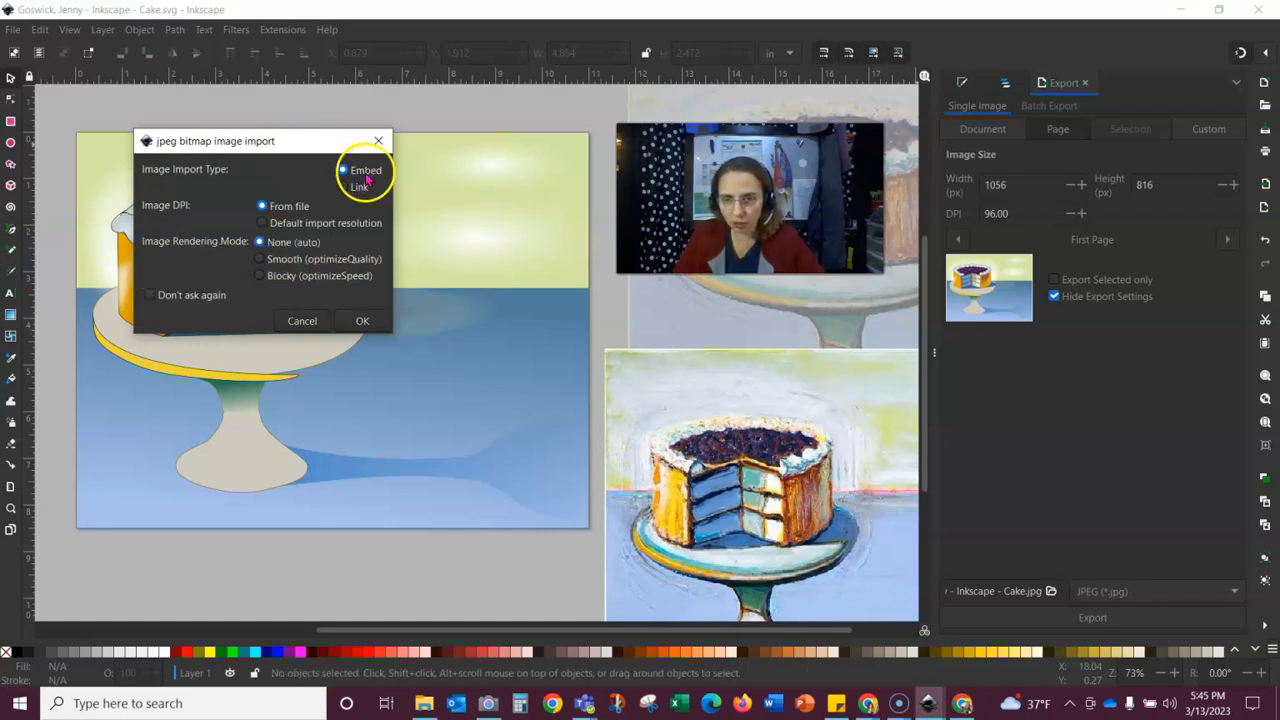
left_click(364, 320)
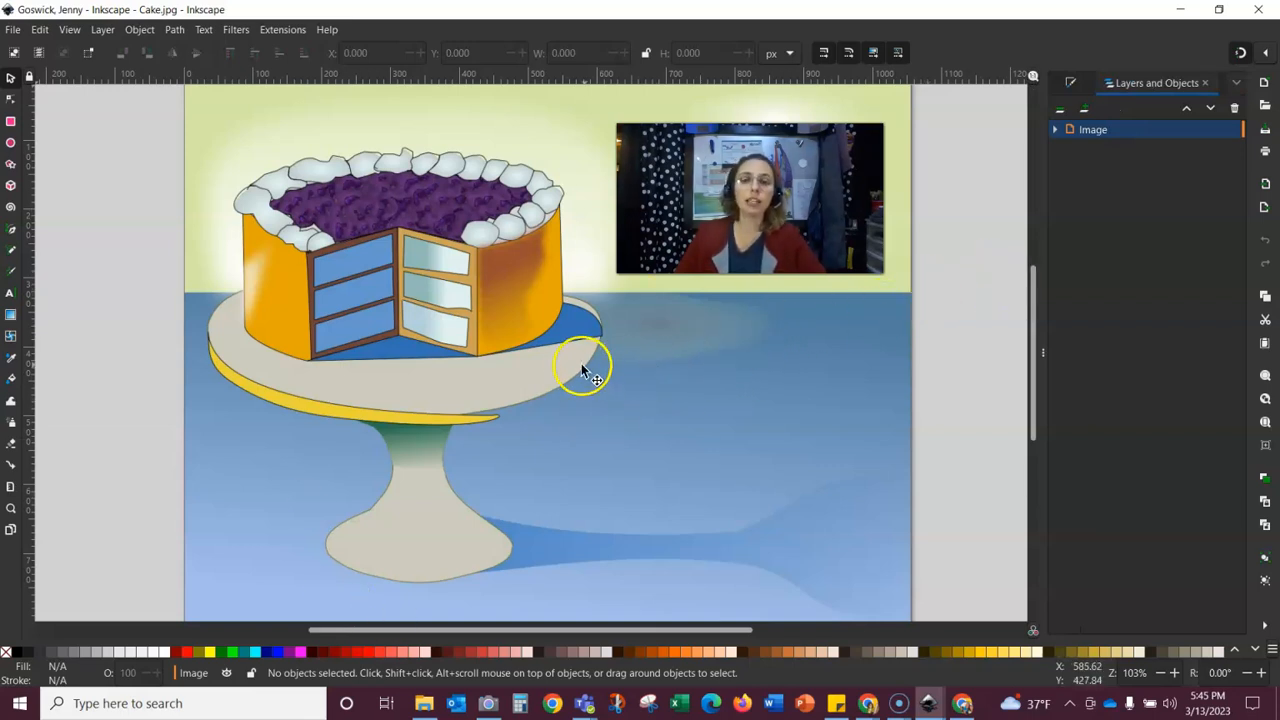
scroll(566, 378, "down", 2)
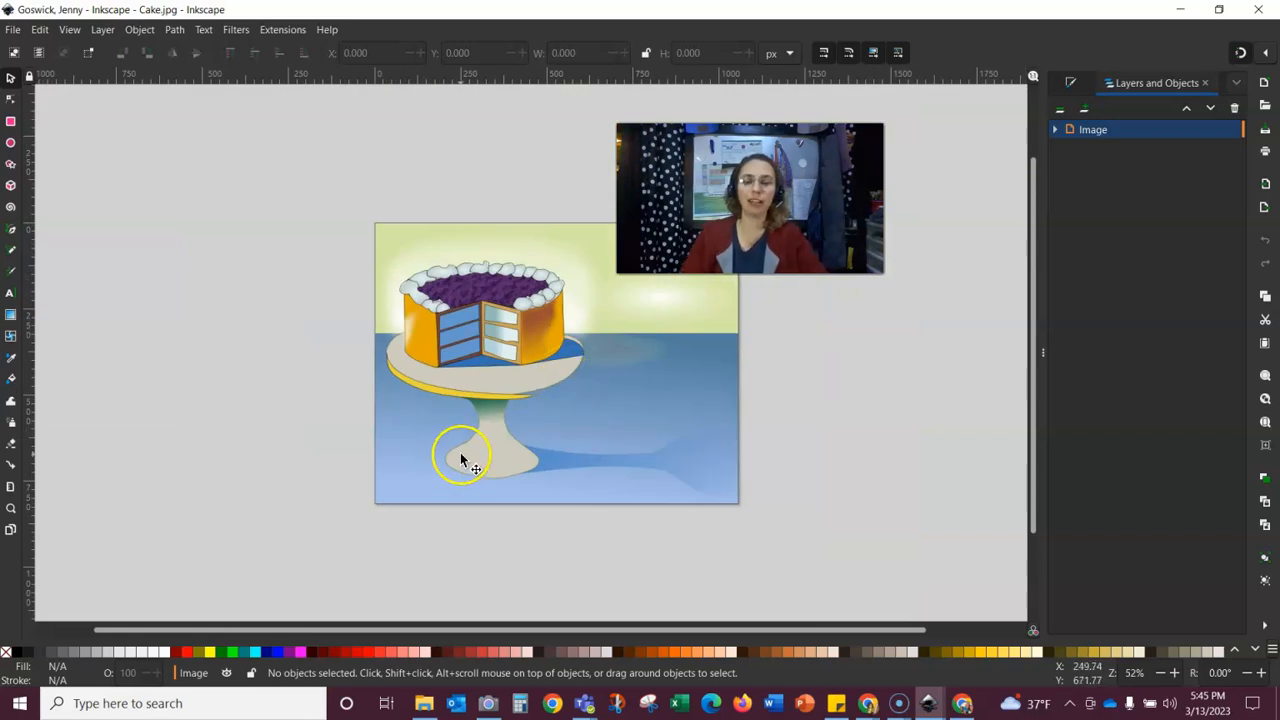
scroll(460, 457, "down", 2)
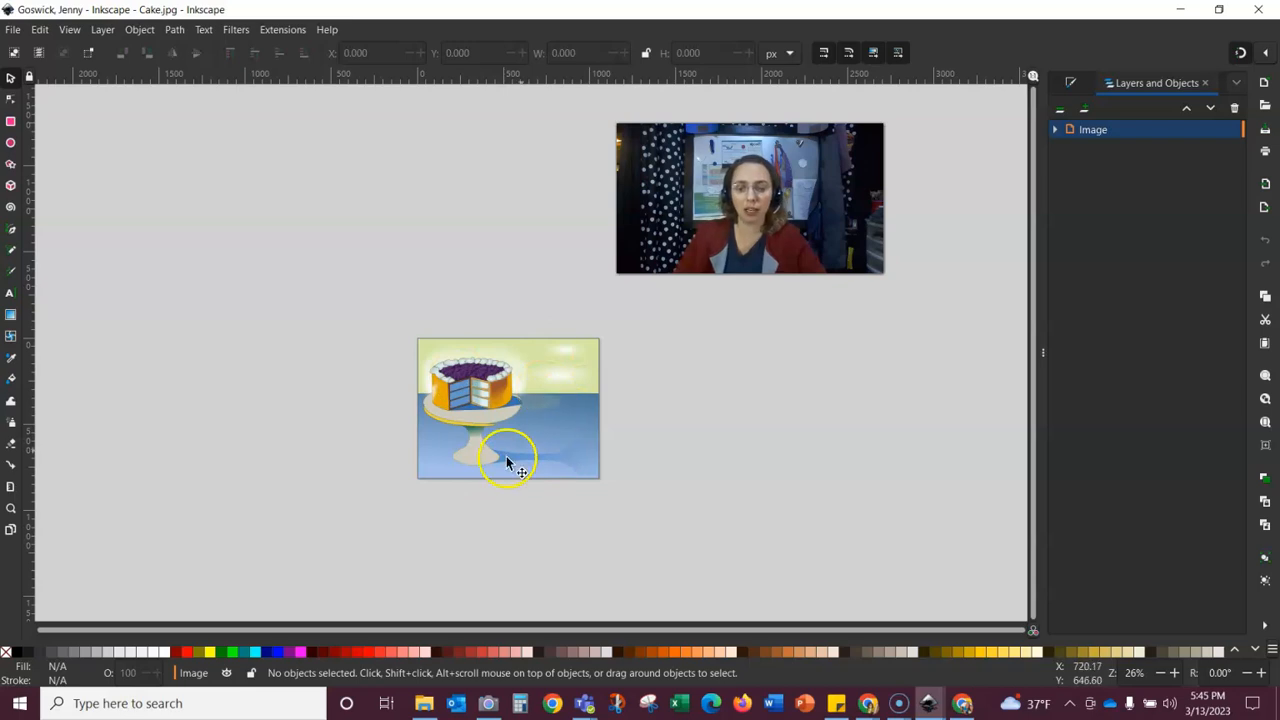
Step: Start the raster Oil Paint effect on the cake image with live preview on, keeping its dialog beside the picture
scroll(585, 445, "up", 3)
scroll(585, 448, "up", 1)
scroll(582, 448, "down", 1)
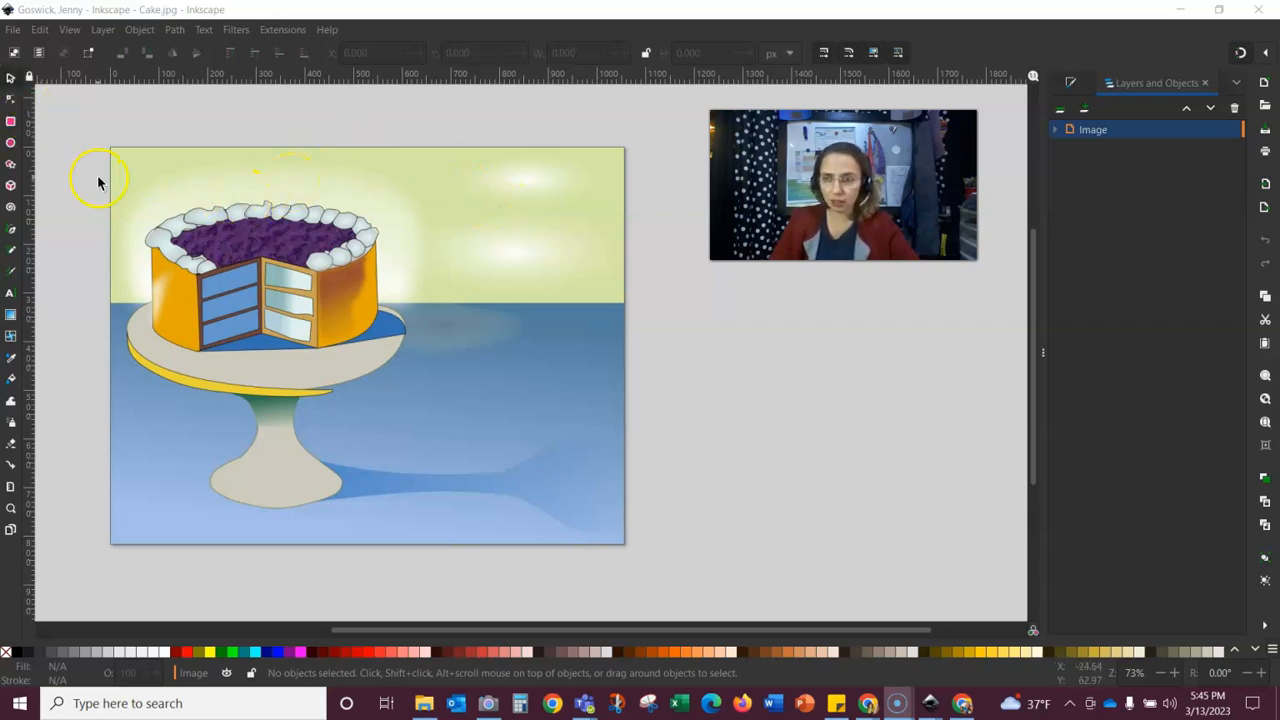
left_click(177, 177)
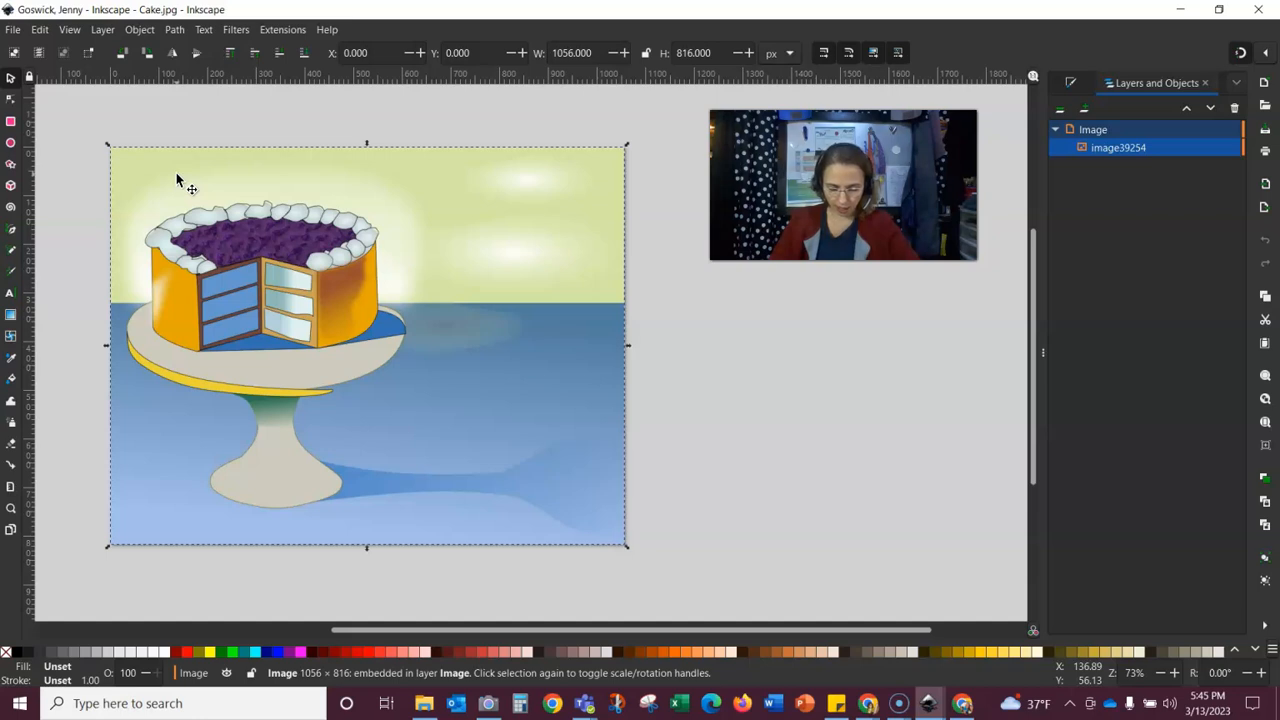
left_click(282, 30)
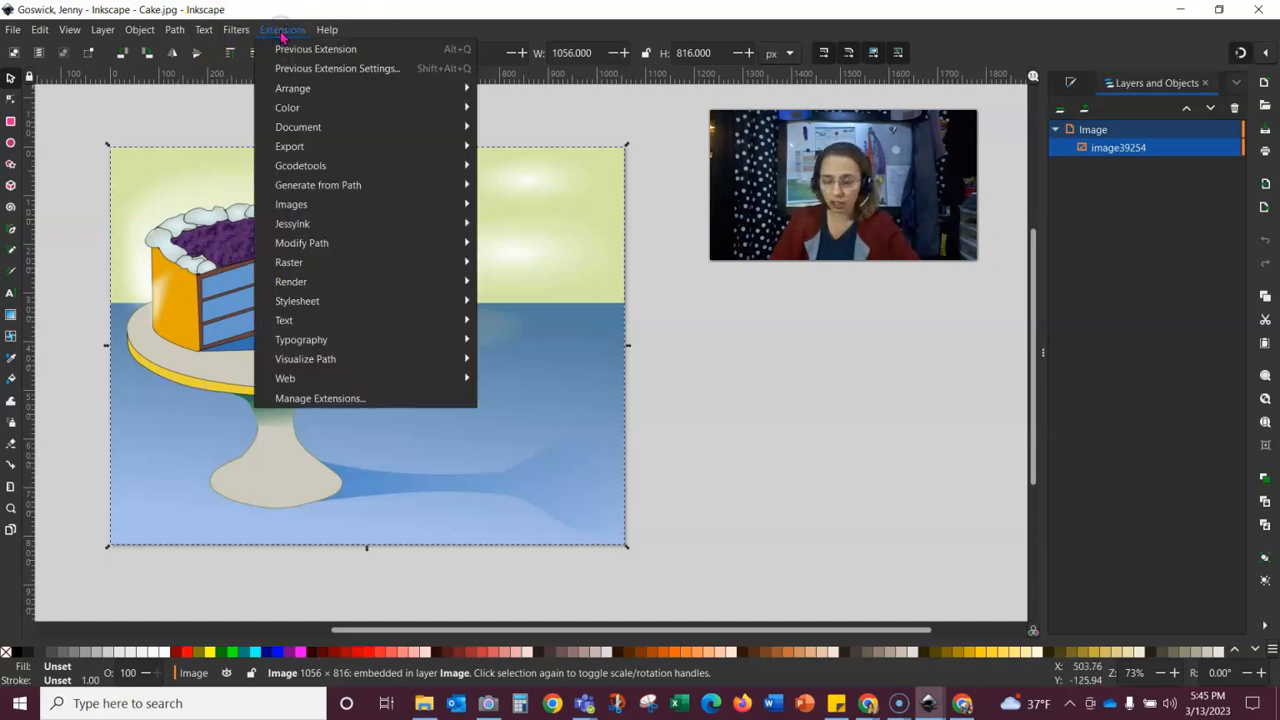
left_click(319, 273)
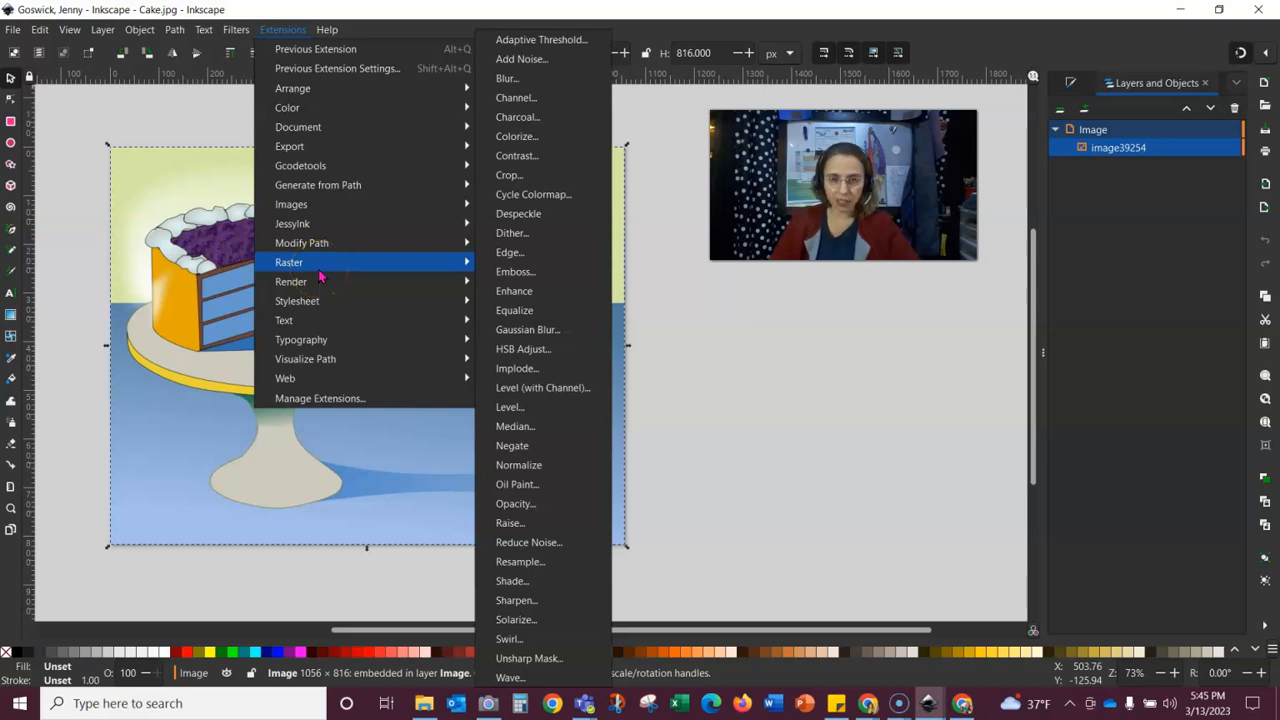
left_click(517, 484)
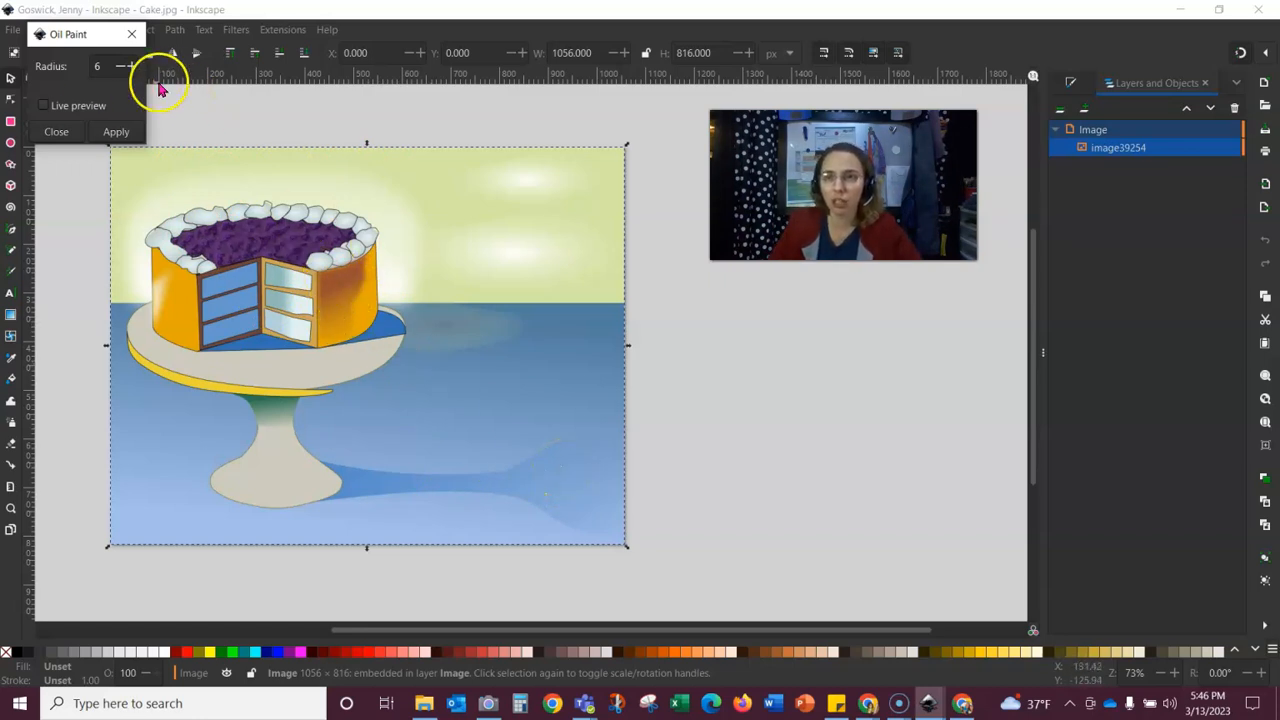
left_click(43, 107)
mouse_move(79, 42)
left_mouse_down()
mouse_move(246, 77)
mouse_move(686, 268)
mouse_move(694, 302)
left_mouse_up()
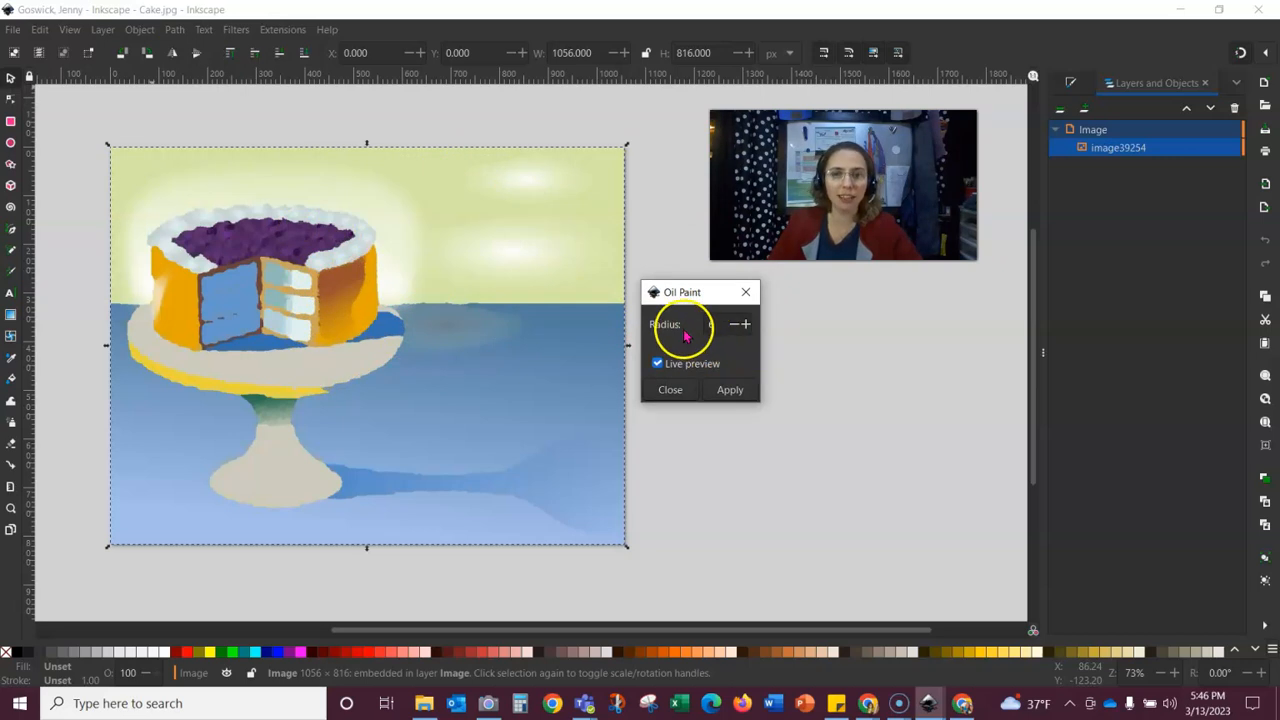
Step: Preview the Oil Paint effect on the cake with the radius lowered to 0 and raised to 15
left_click(734, 325)
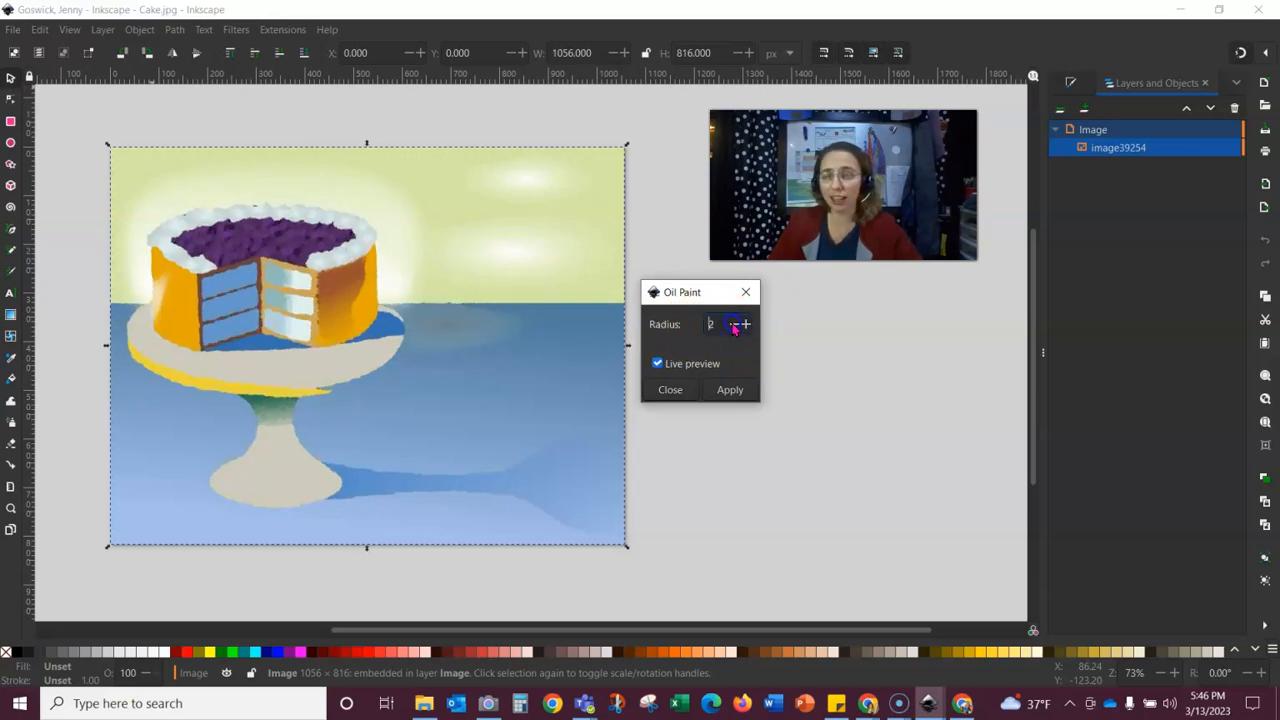
left_click(734, 325)
left_click(734, 325)
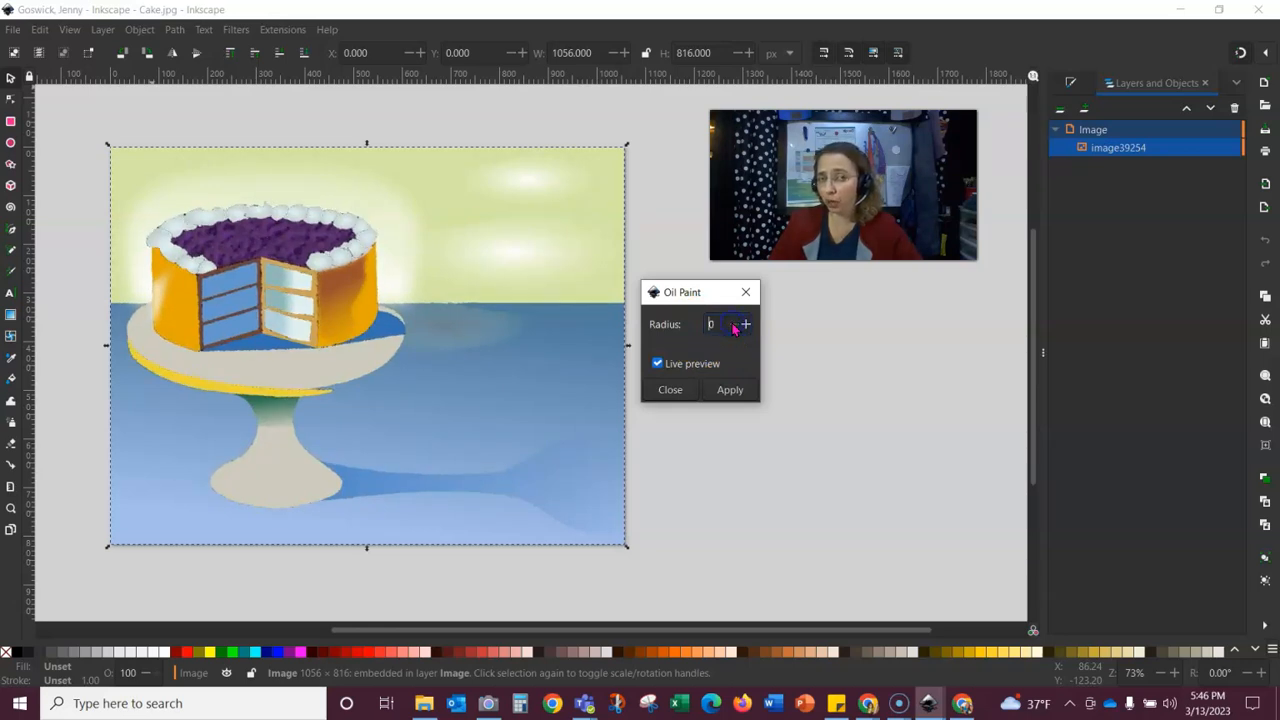
left_click(724, 323)
left_click(745, 324)
left_click(745, 324)
left_click(745, 324)
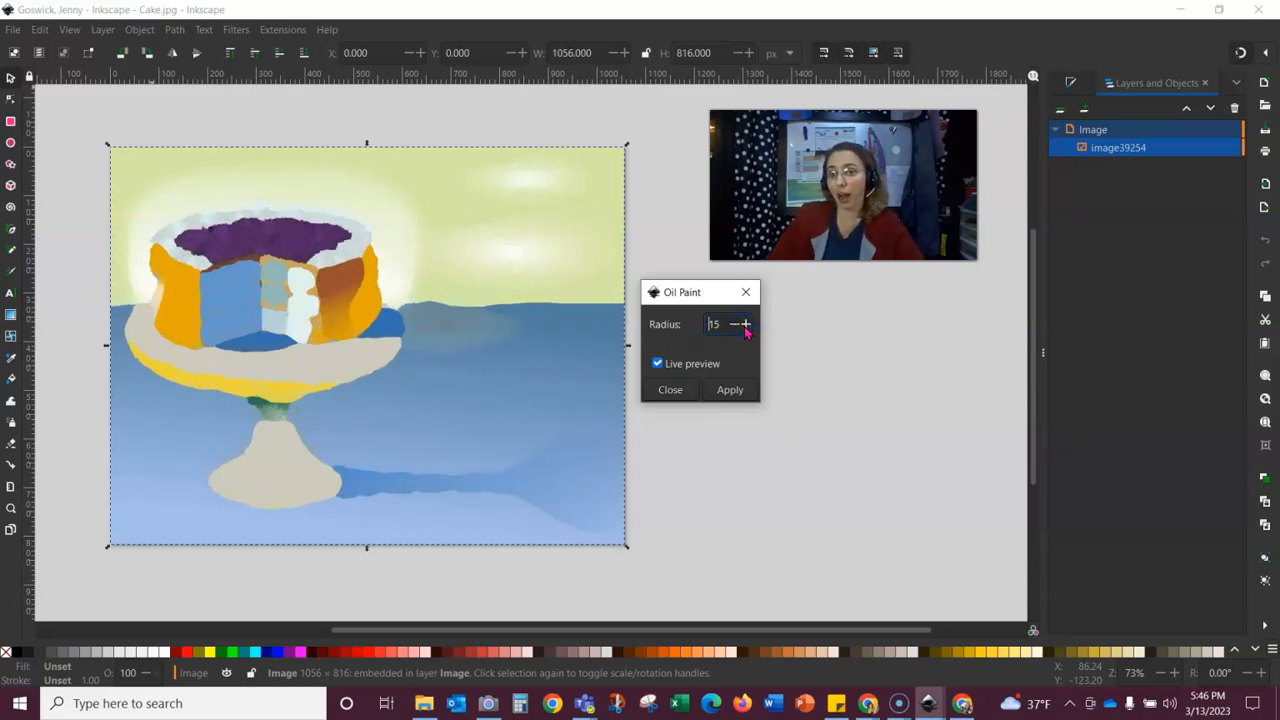
Step: Set the Oil Paint radius to 2, apply the effect twice to the cake image and close the dialog
left_click(737, 325)
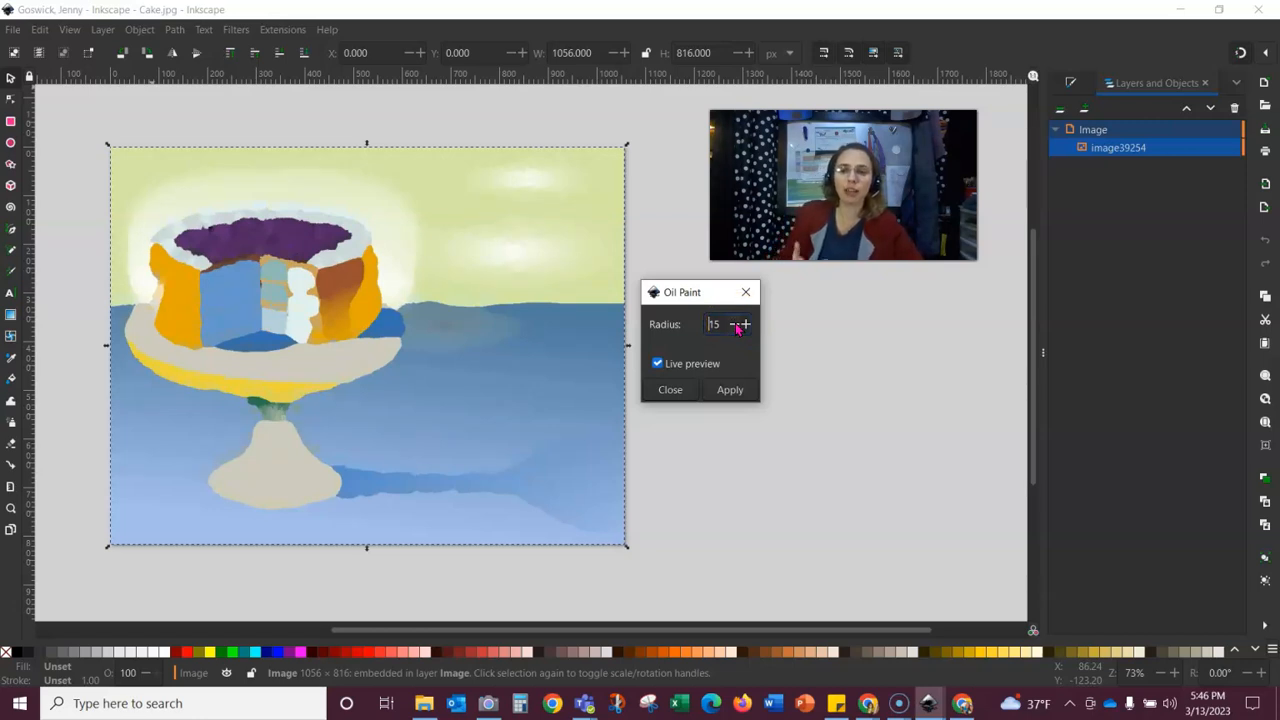
left_click(734, 325)
left_click(734, 325)
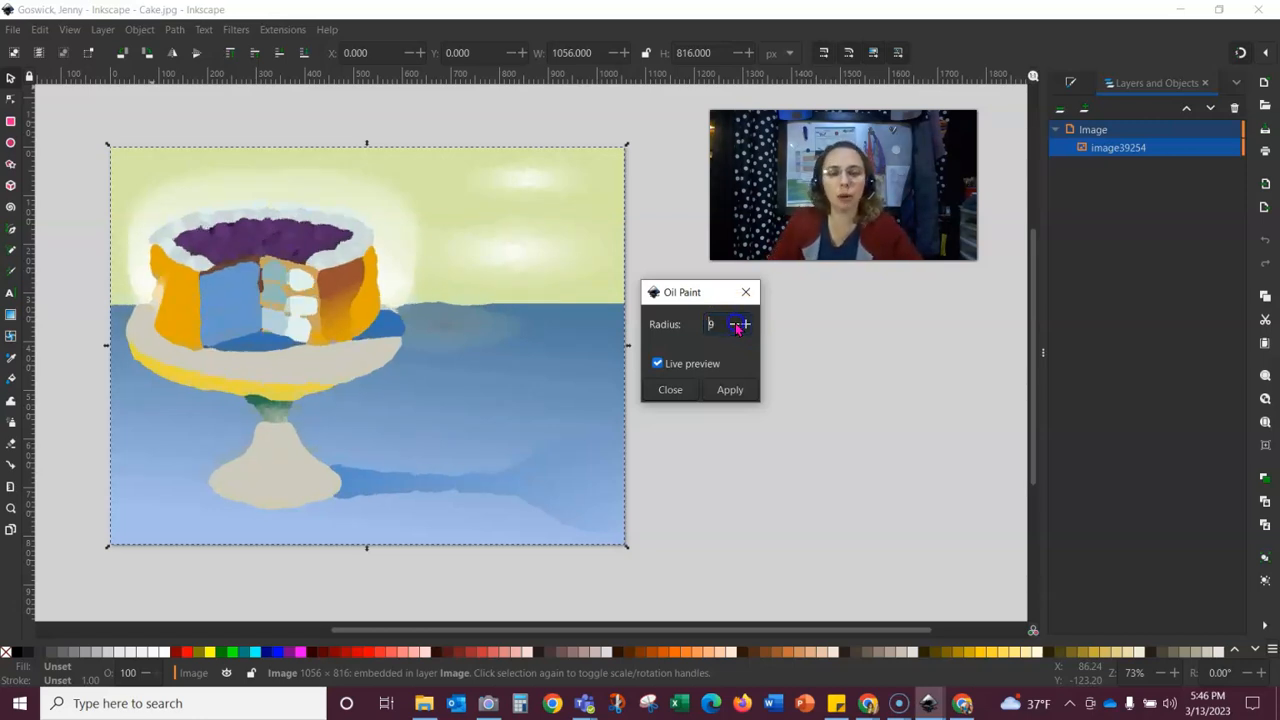
left_click(734, 325)
left_click(734, 325)
left_click(734, 325)
left_click(734, 325)
left_click(734, 325)
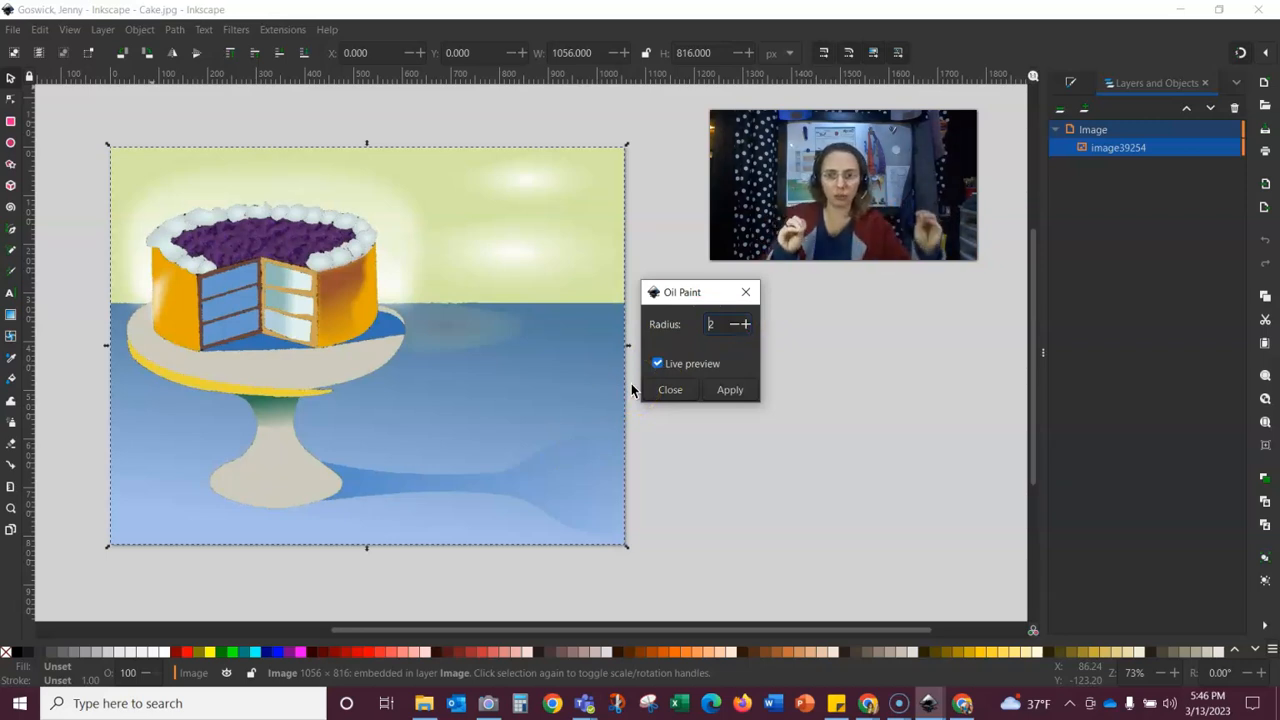
left_click(724, 395)
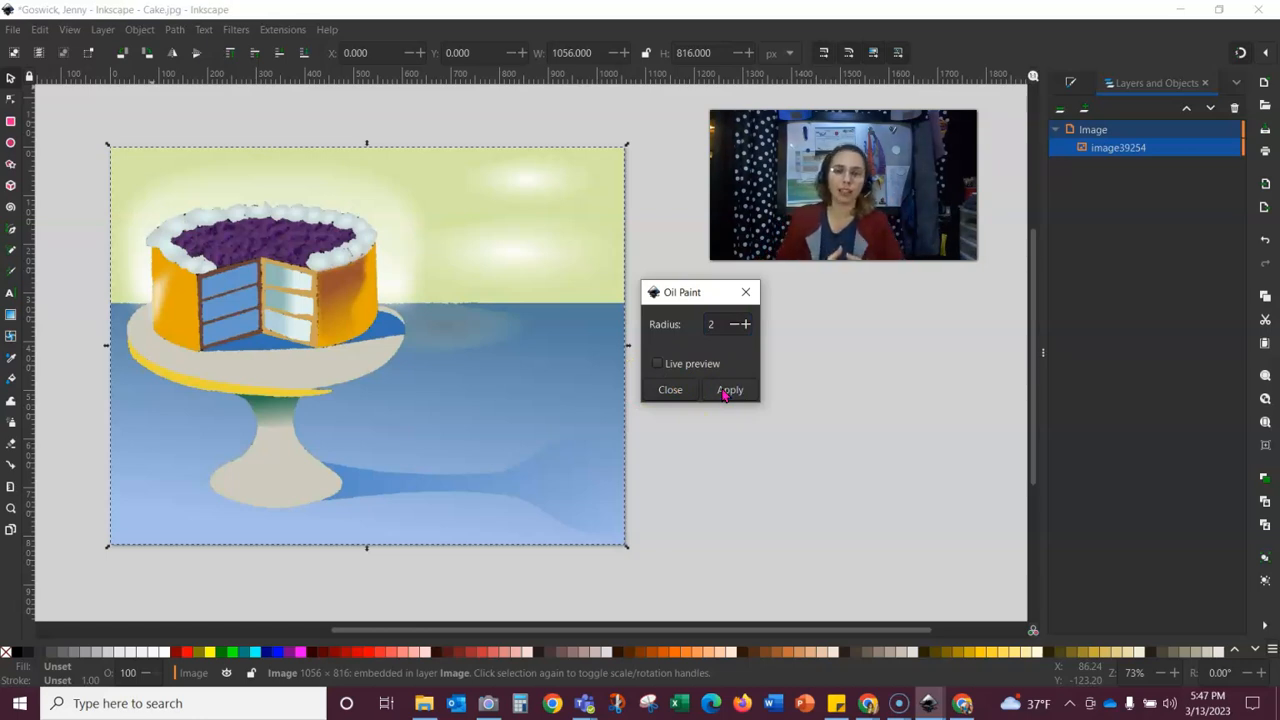
left_click(724, 395)
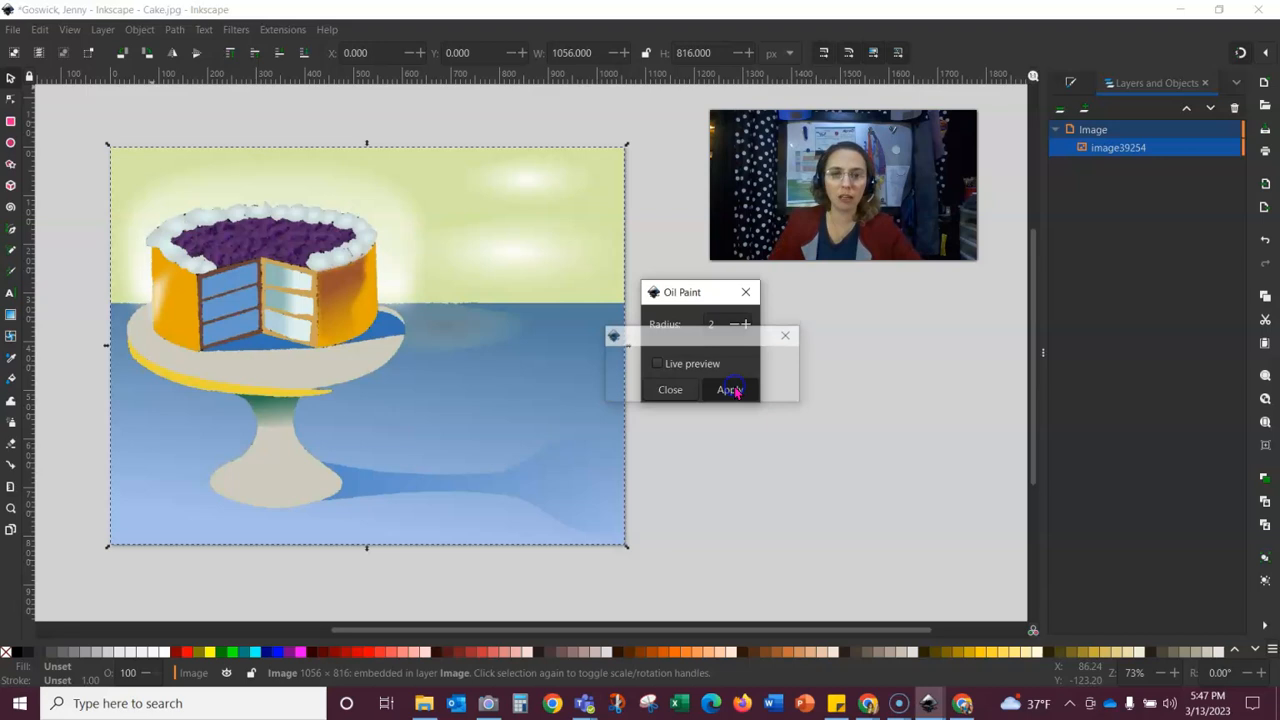
left_click(747, 291)
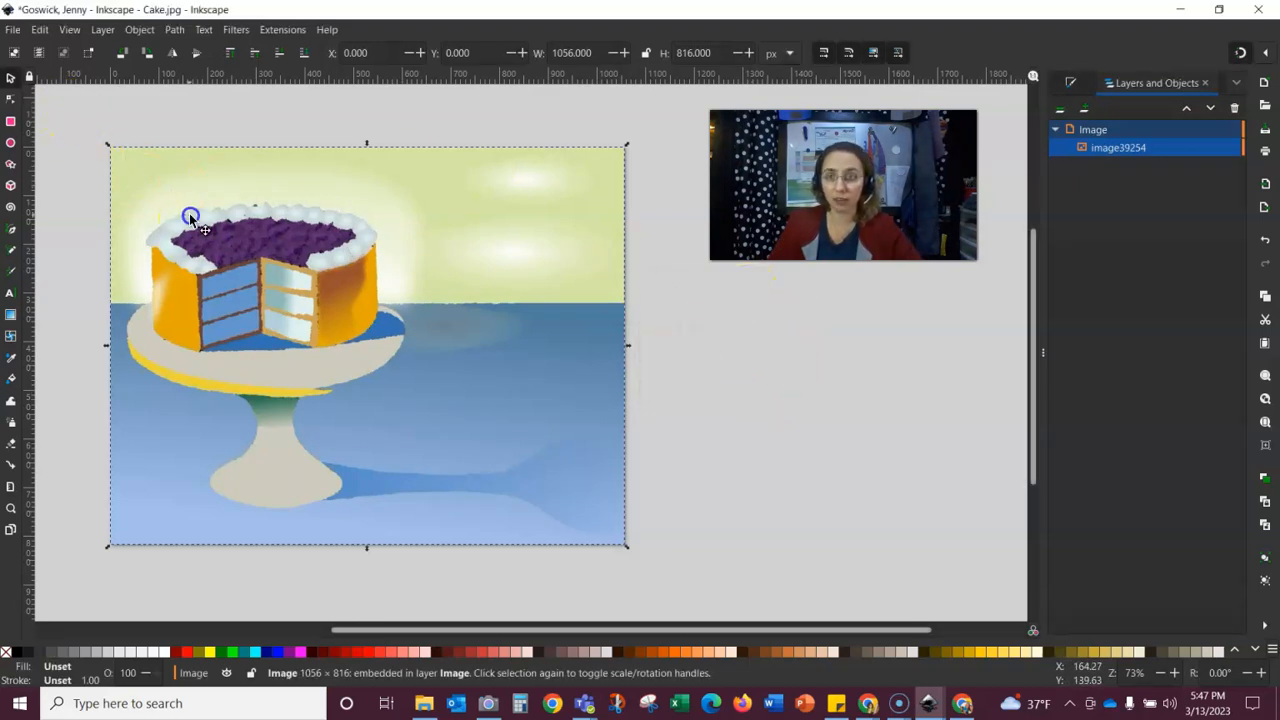
mouse_move(266, 275)
left_mouse_down()
mouse_move(405, 318)
mouse_move(254, 268)
left_mouse_up()
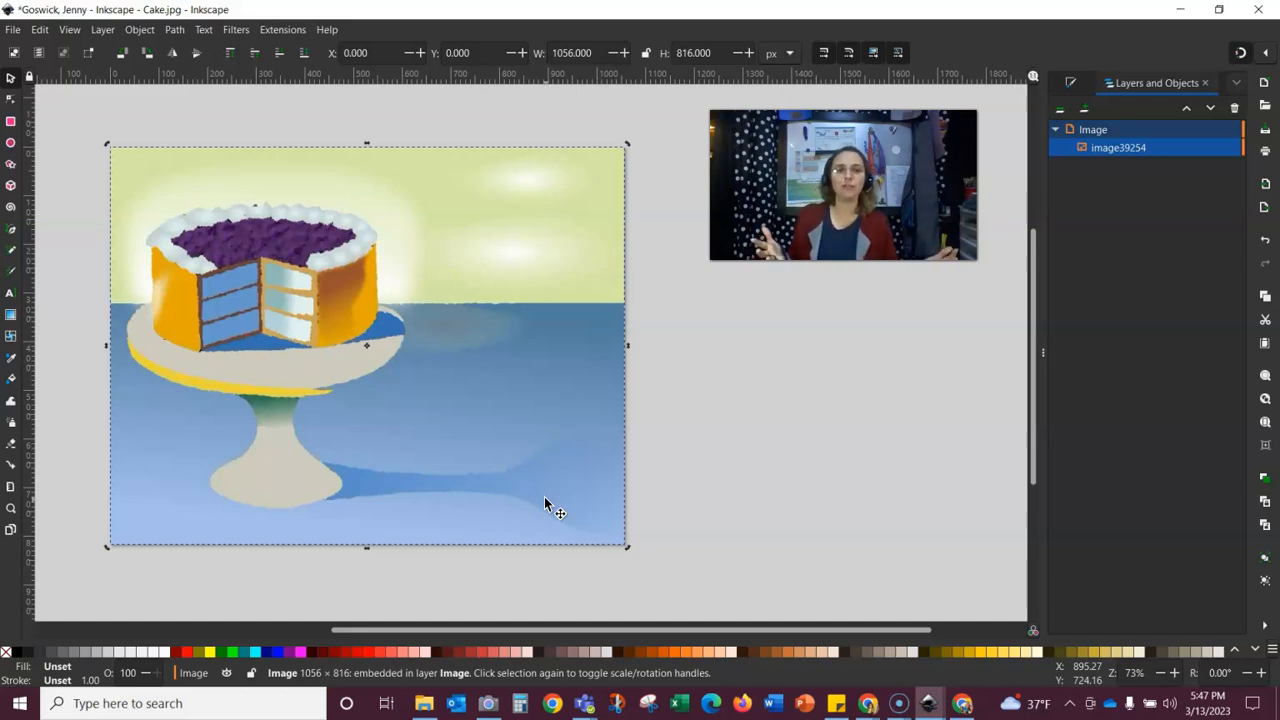
Step: Export the painted page as a single JPEG image, replacing the existing cake JPG
left_click(20, 32)
left_click(66, 262)
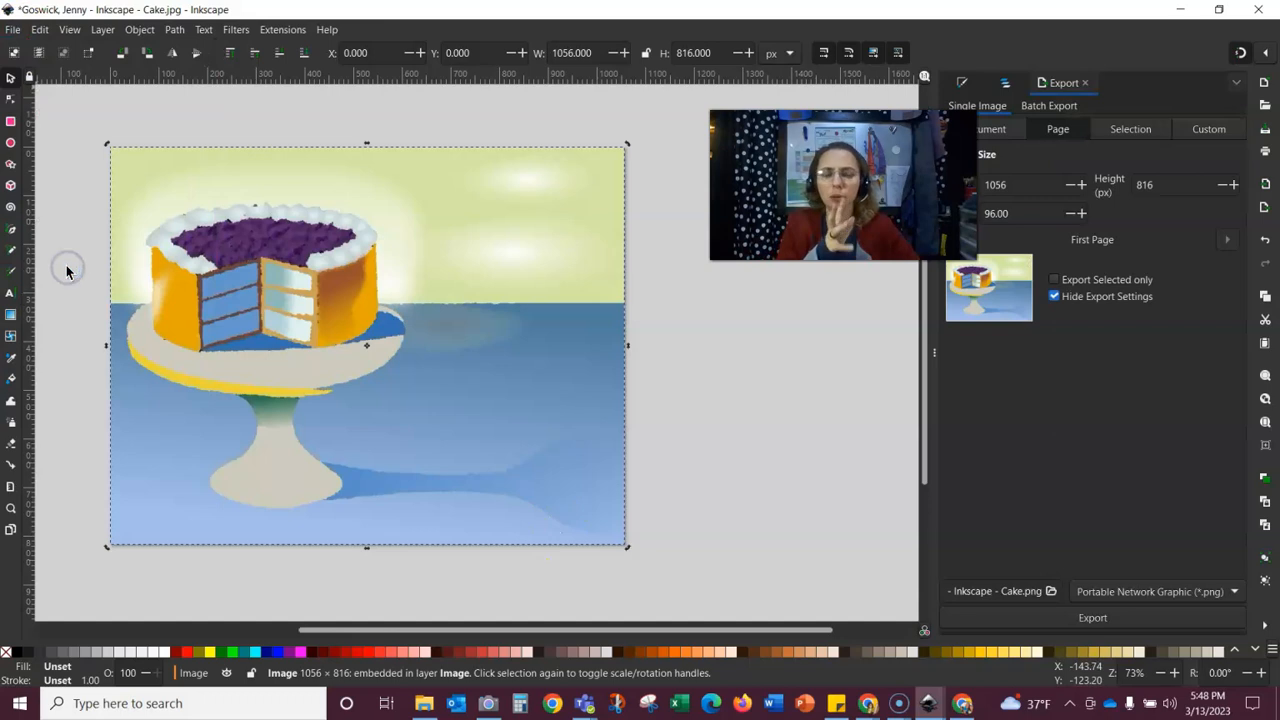
left_click(1180, 591)
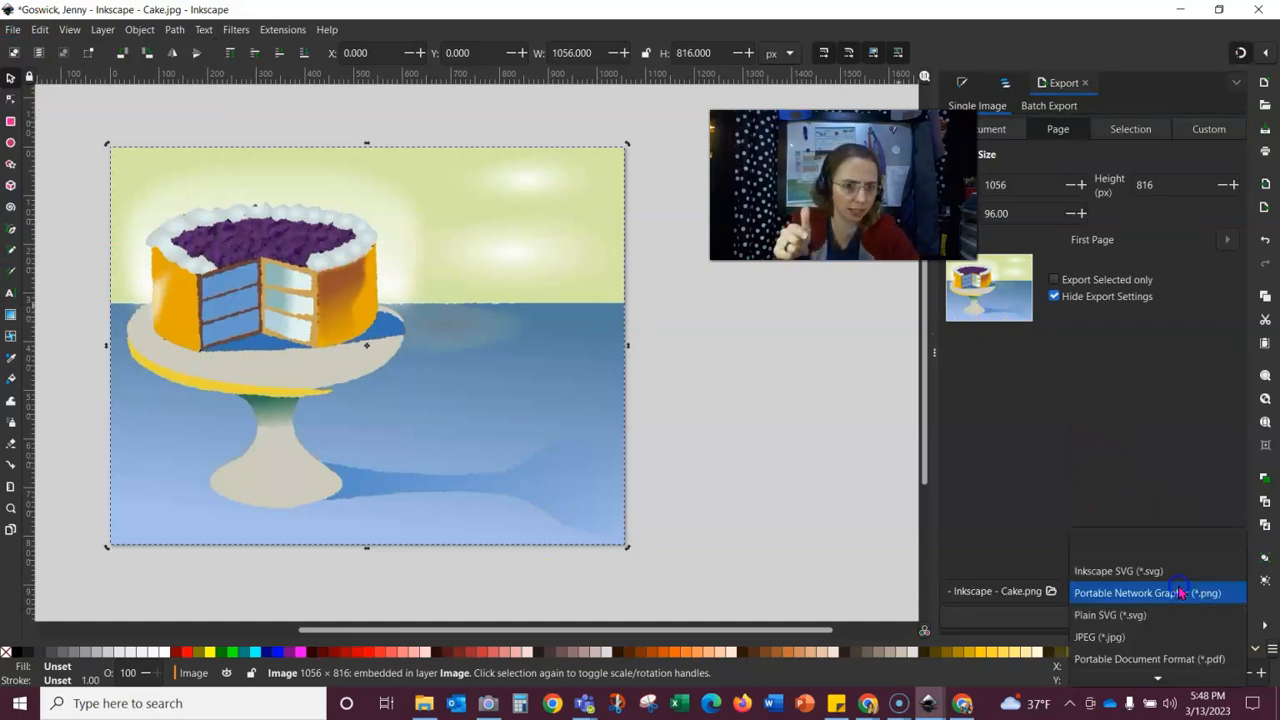
left_click(1150, 637)
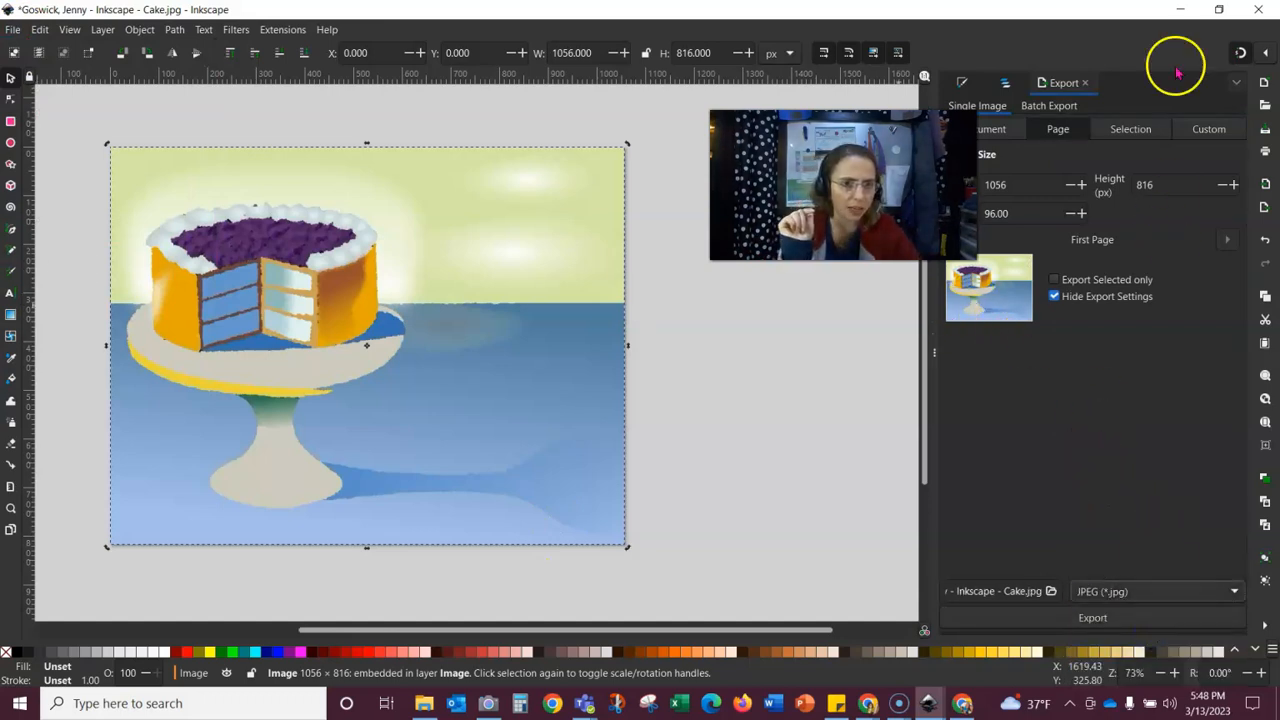
left_click(1120, 622)
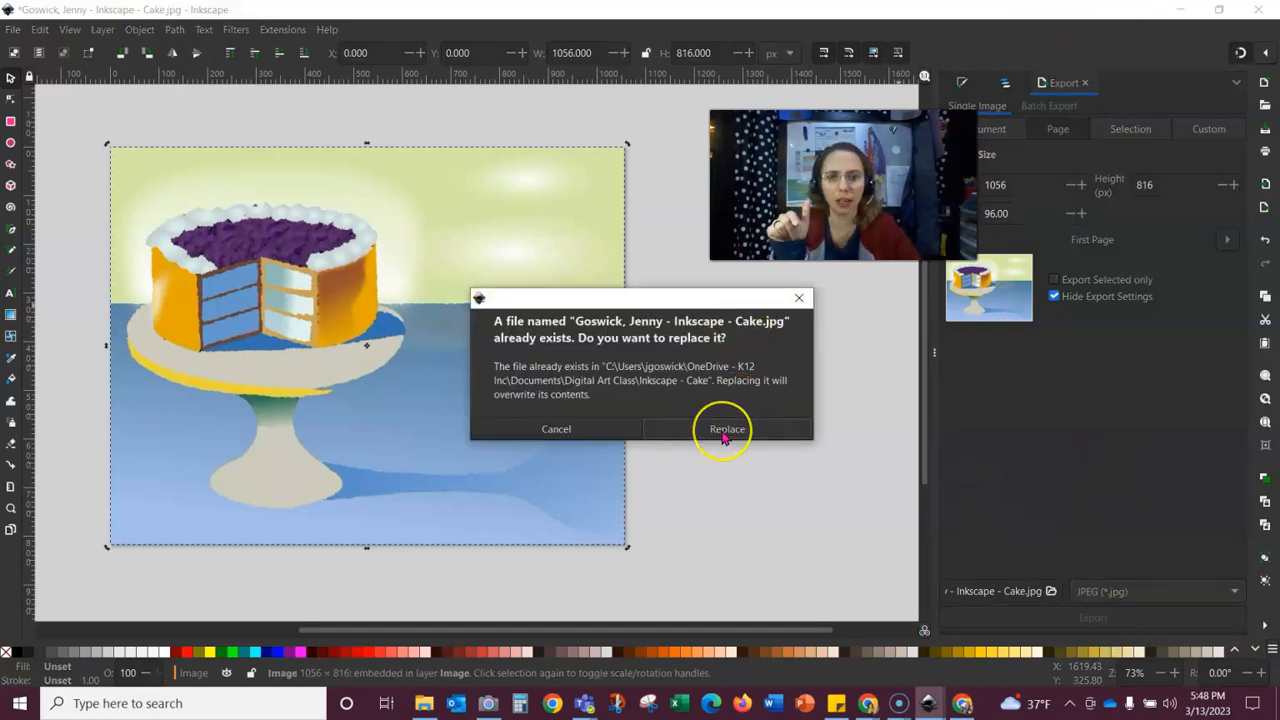
left_click(726, 430)
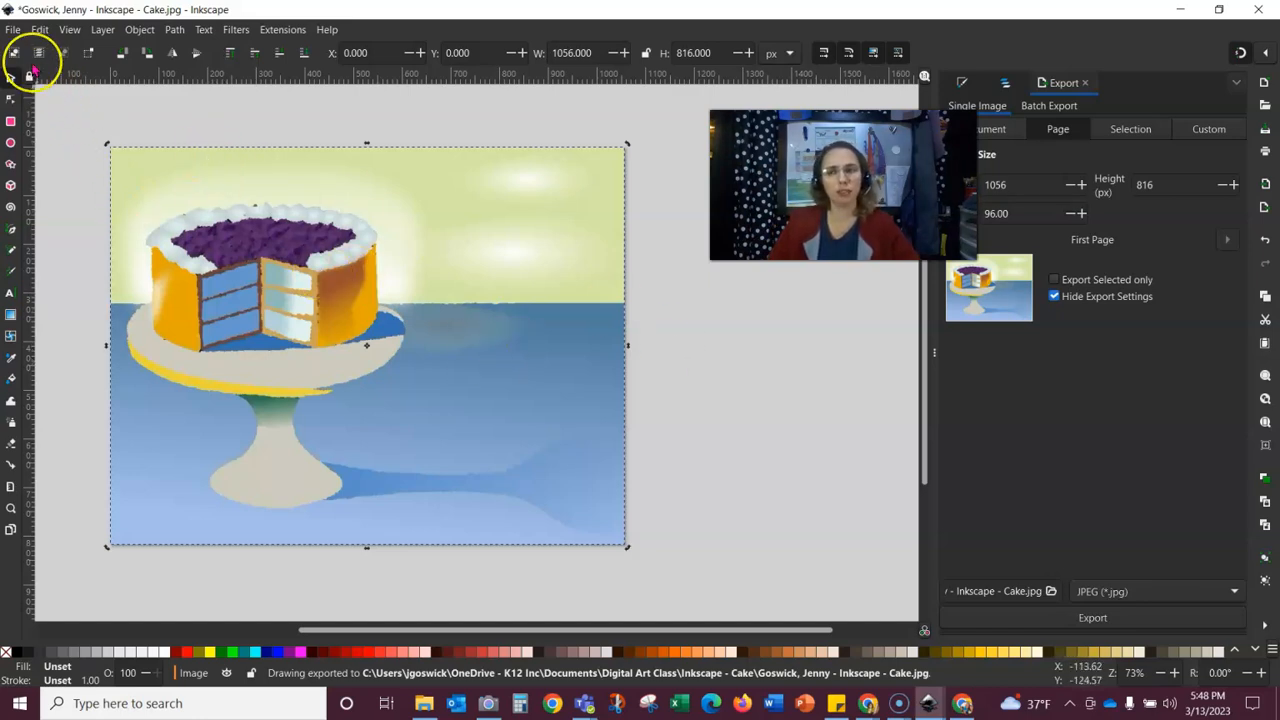
Step: Deselect the image, capture a screenshot of the whole Inkscape window and open it in Snip & Sketch
left_click(142, 123)
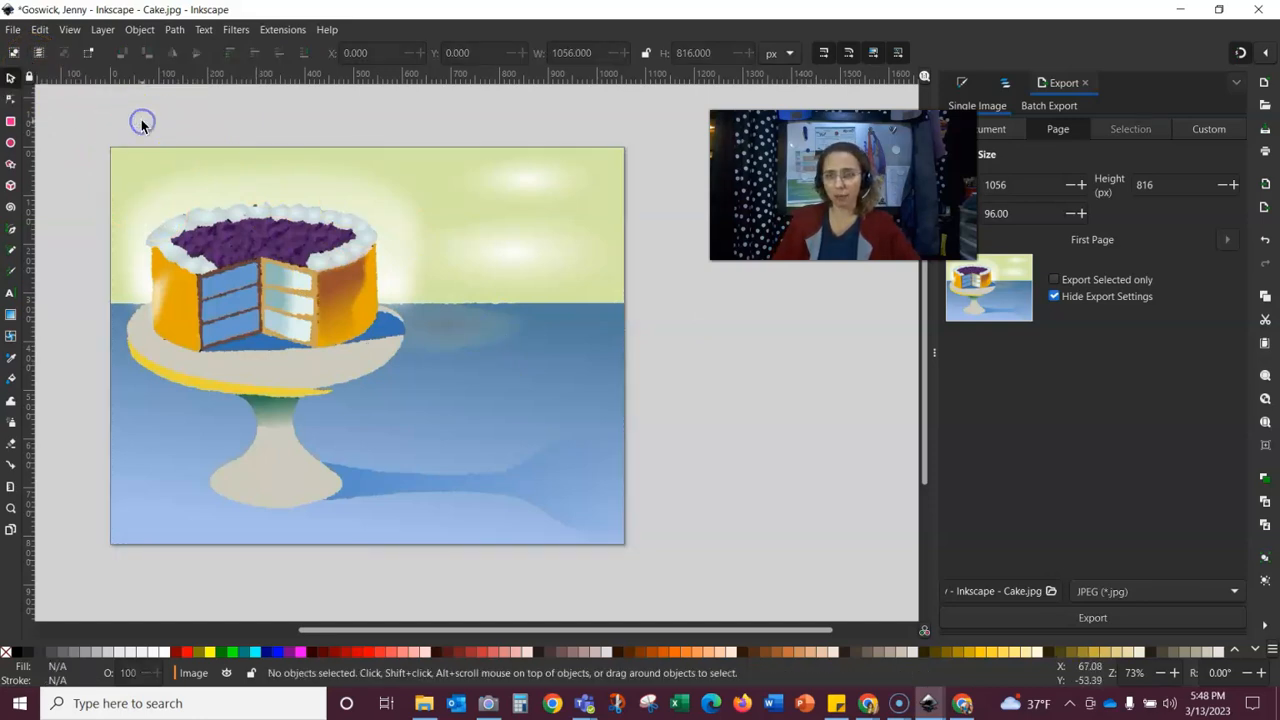
key("shift")
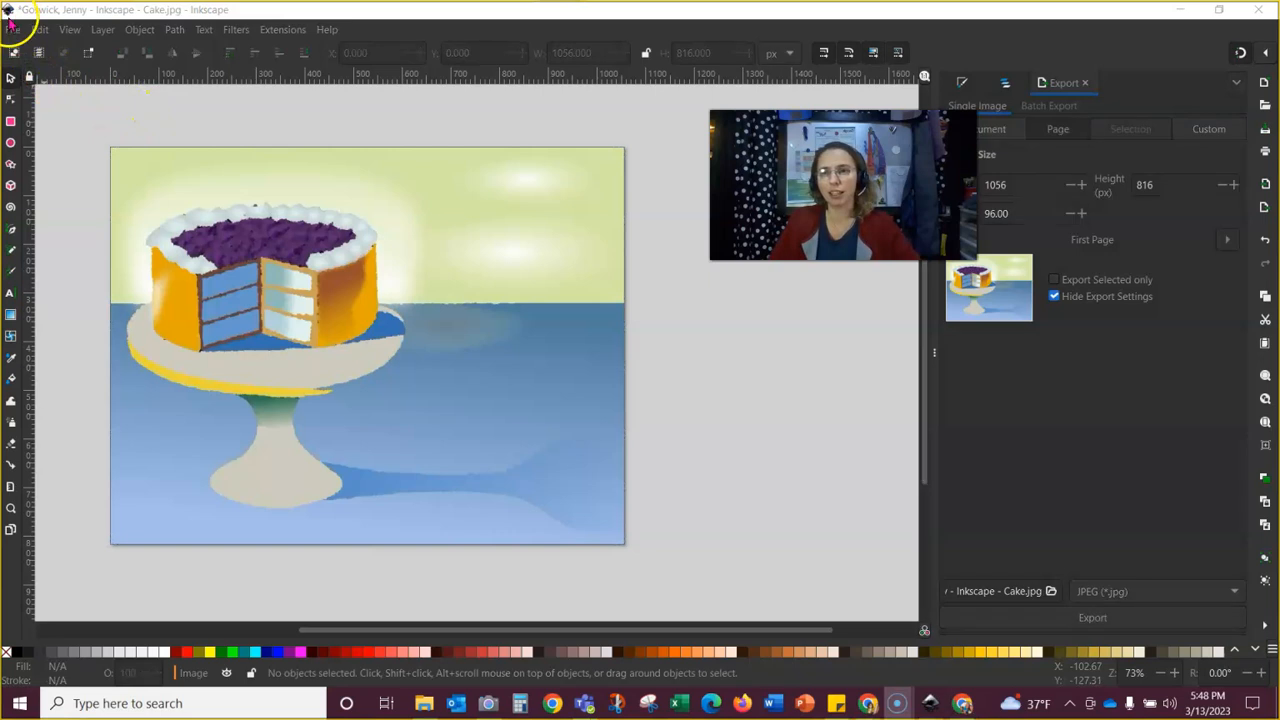
key("super+shift+s")
left_click_drag(230, 58, 1268, 695)
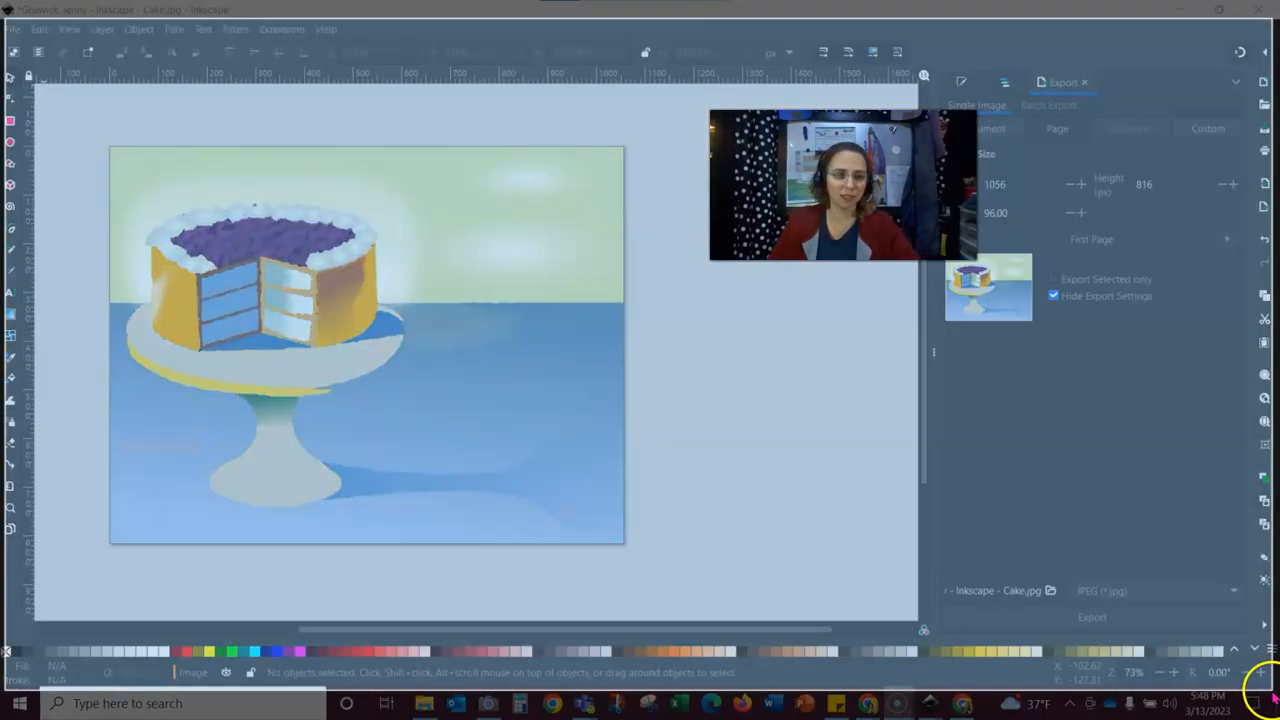
left_click(667, 262)
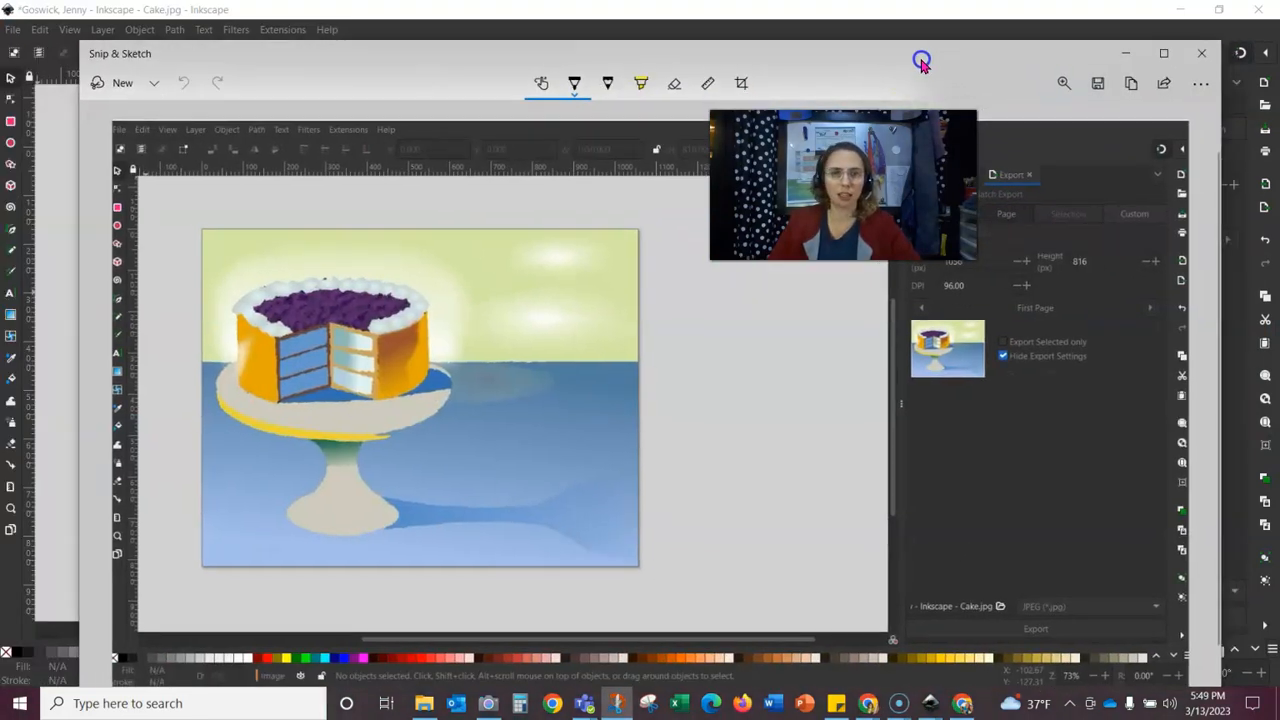
left_click(1106, 90)
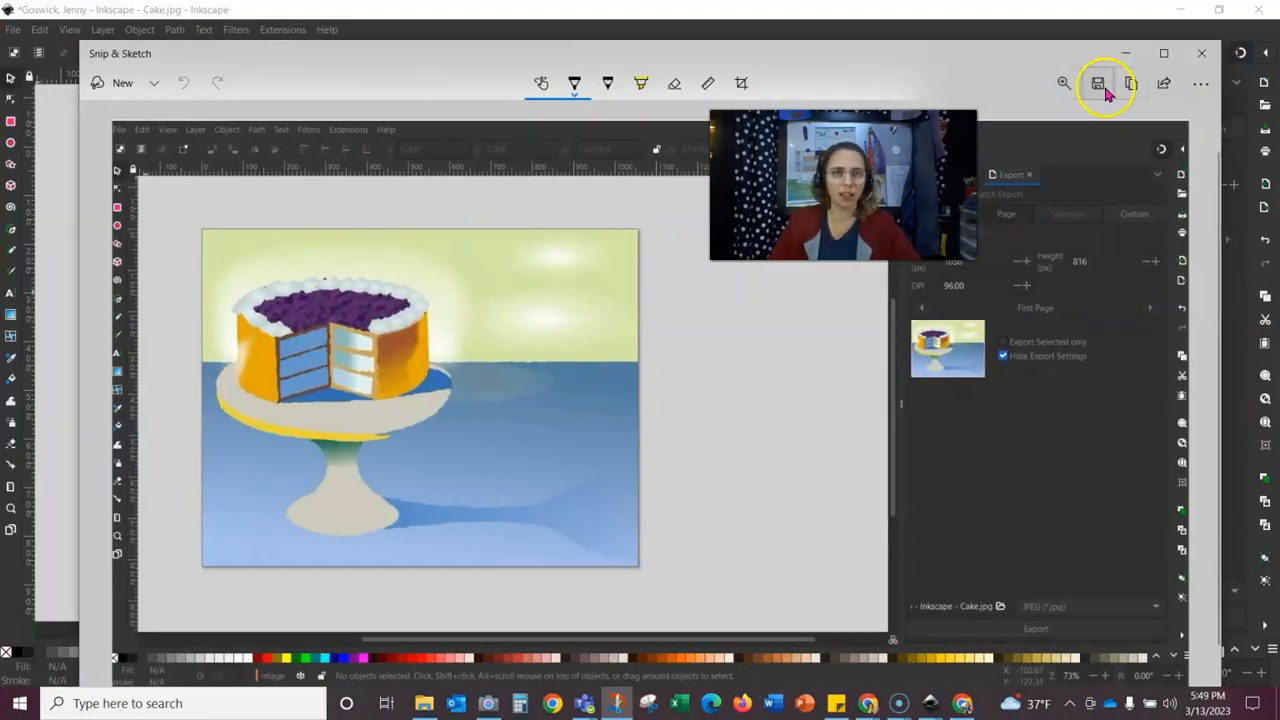
left_click(1099, 88)
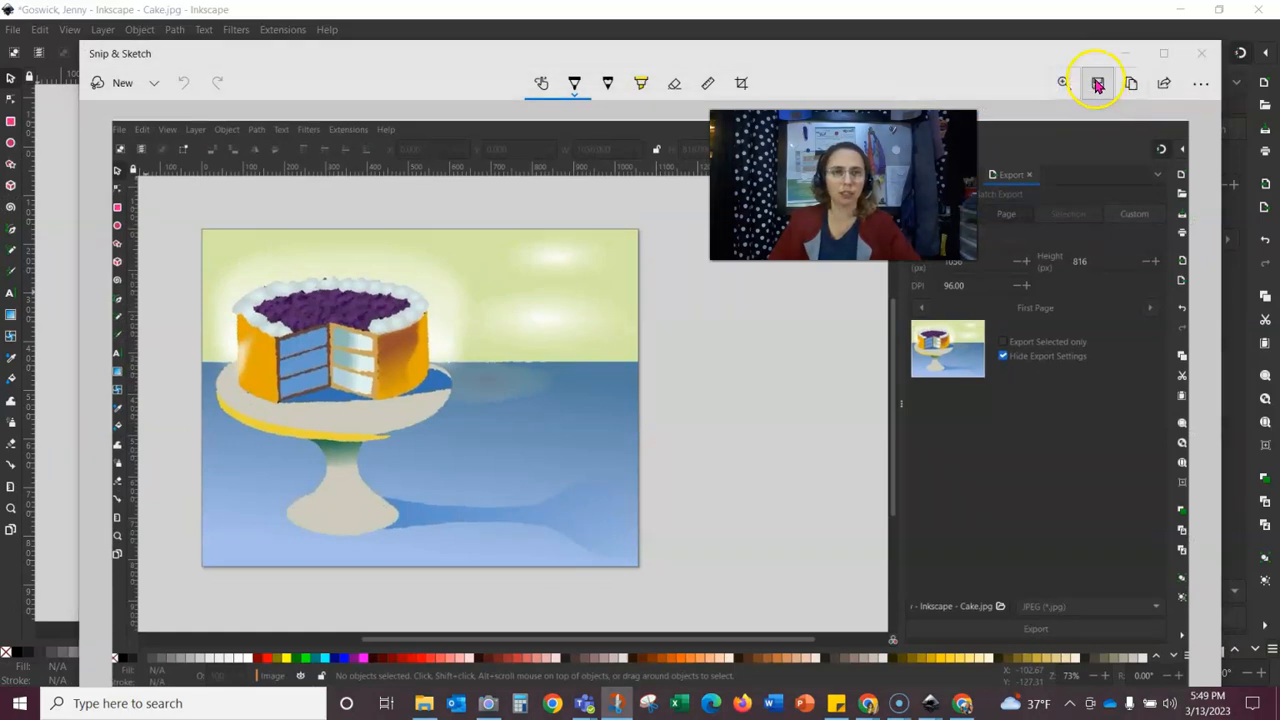
left_click(366, 398)
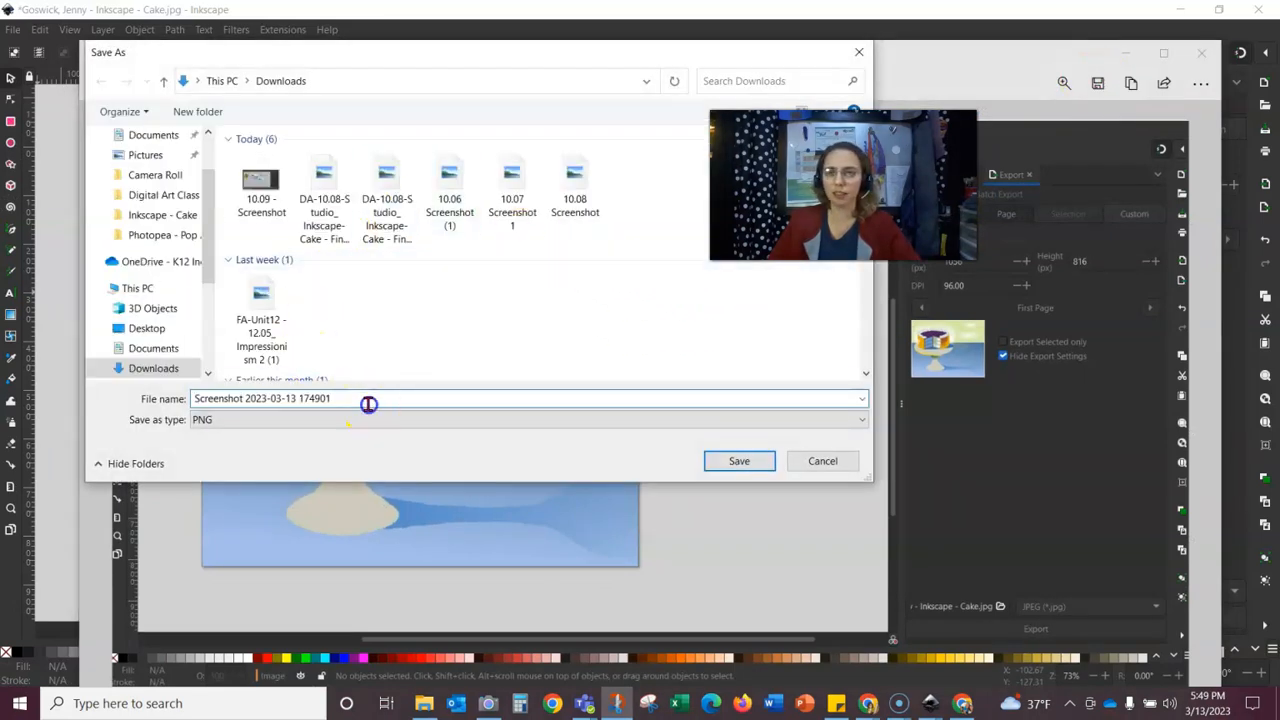
left_click_drag(366, 398, 95, 399)
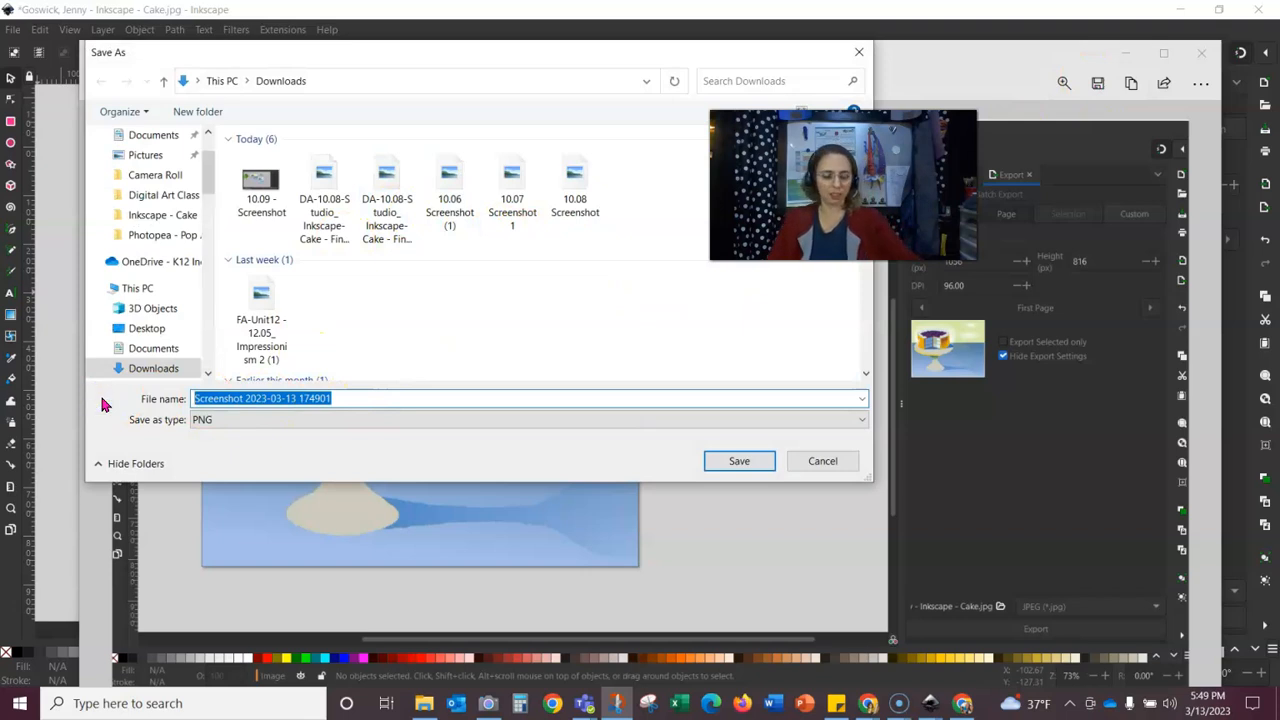
key("Home")
type("10.")
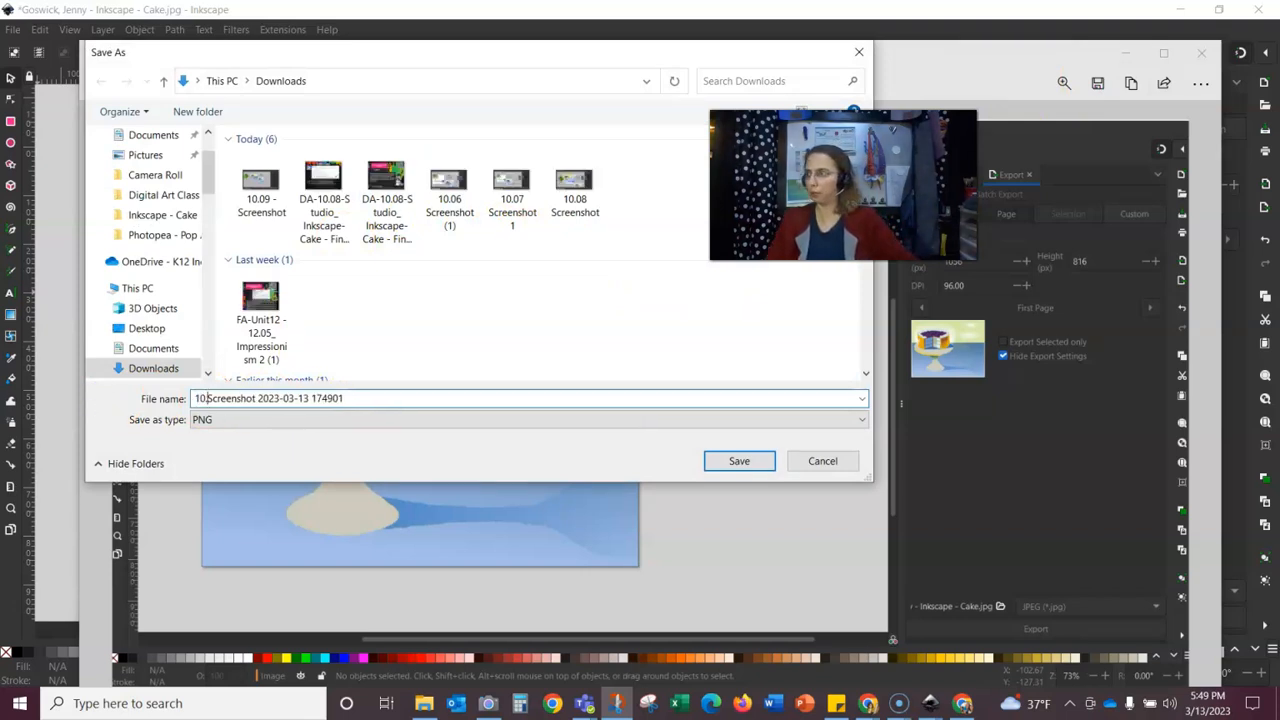
type("0")
key("BackSpace")
type("10 -")
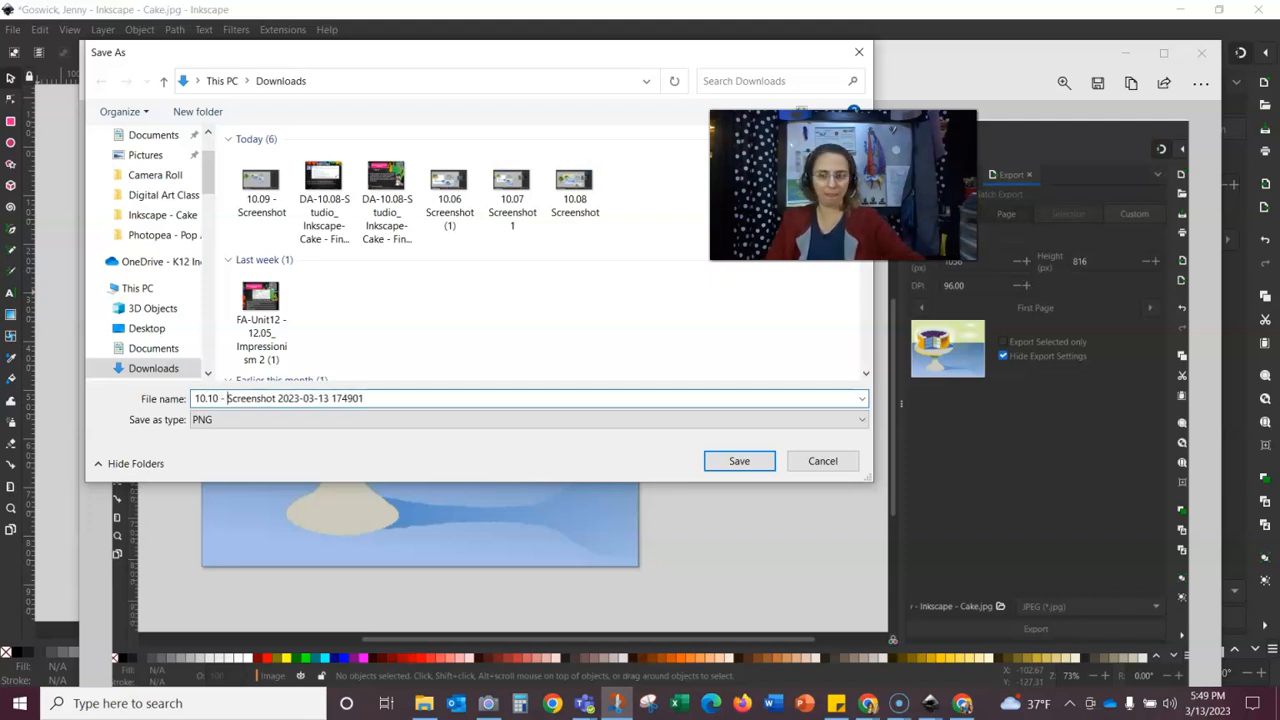
left_click(731, 463)
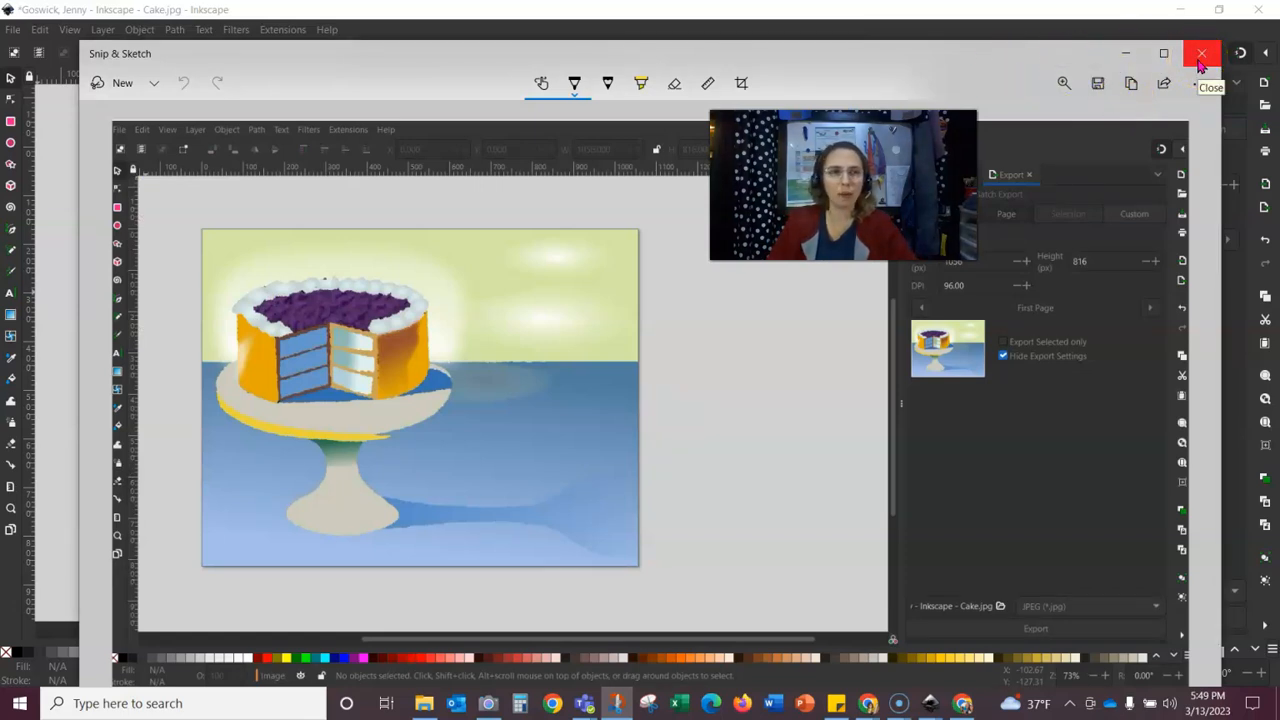
left_click(1200, 55)
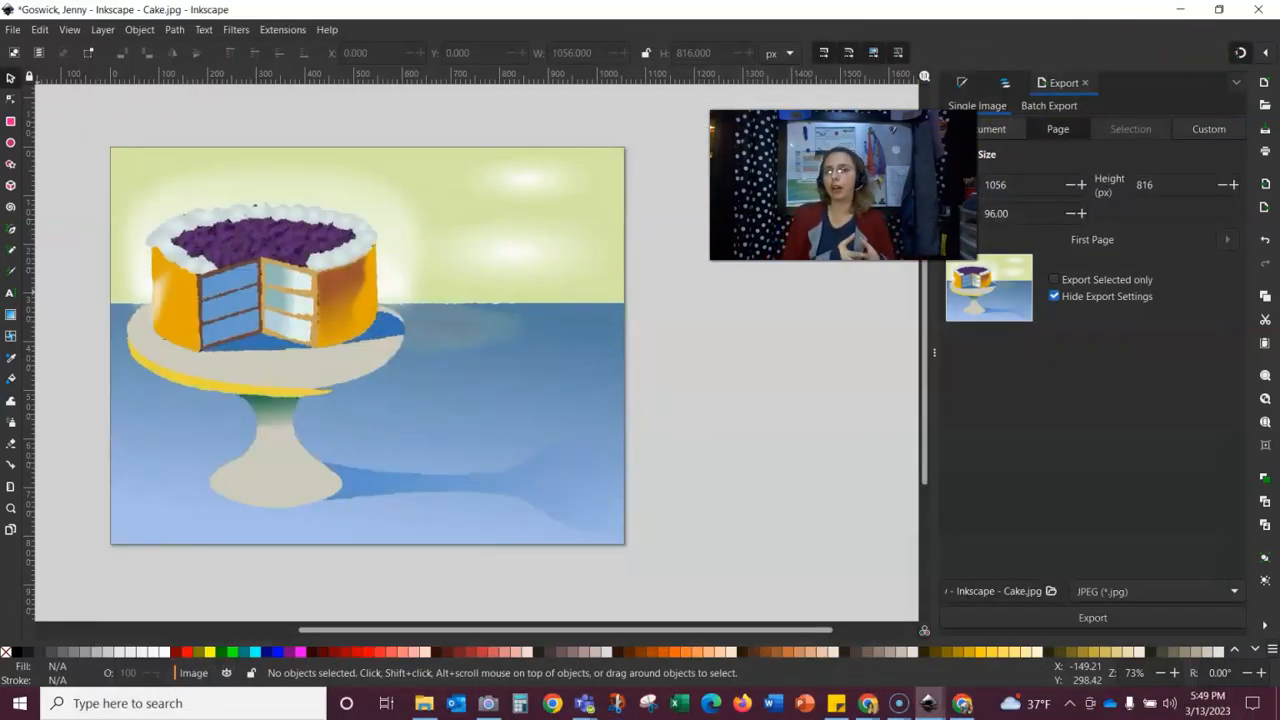